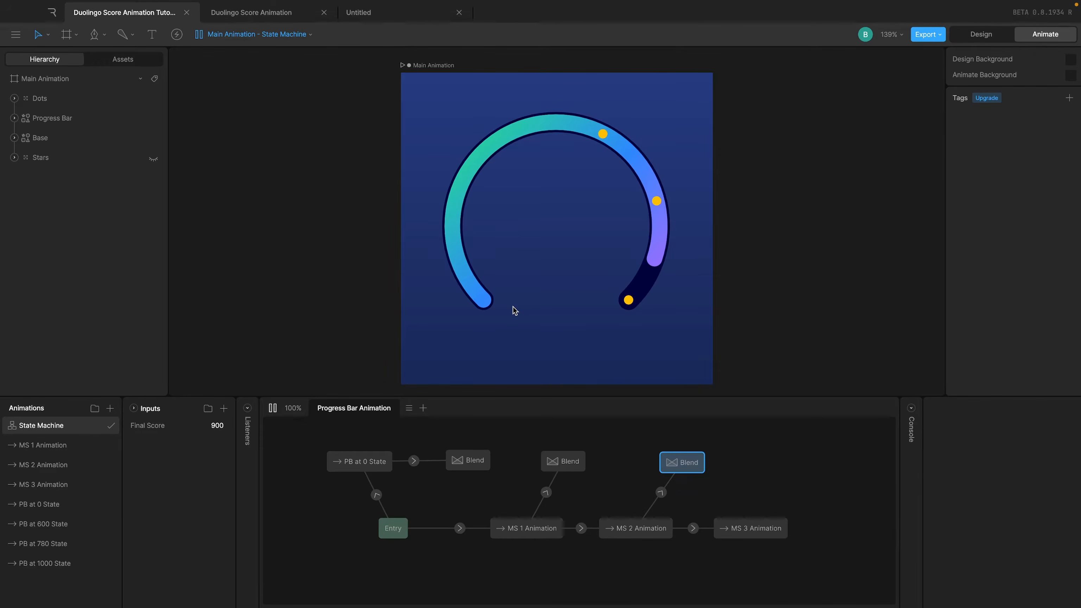
Step: Set the Final Score input to 400 and play the state machine to preview the progress bar
click(217, 426)
click(272, 408)
click(219, 427)
text(400)
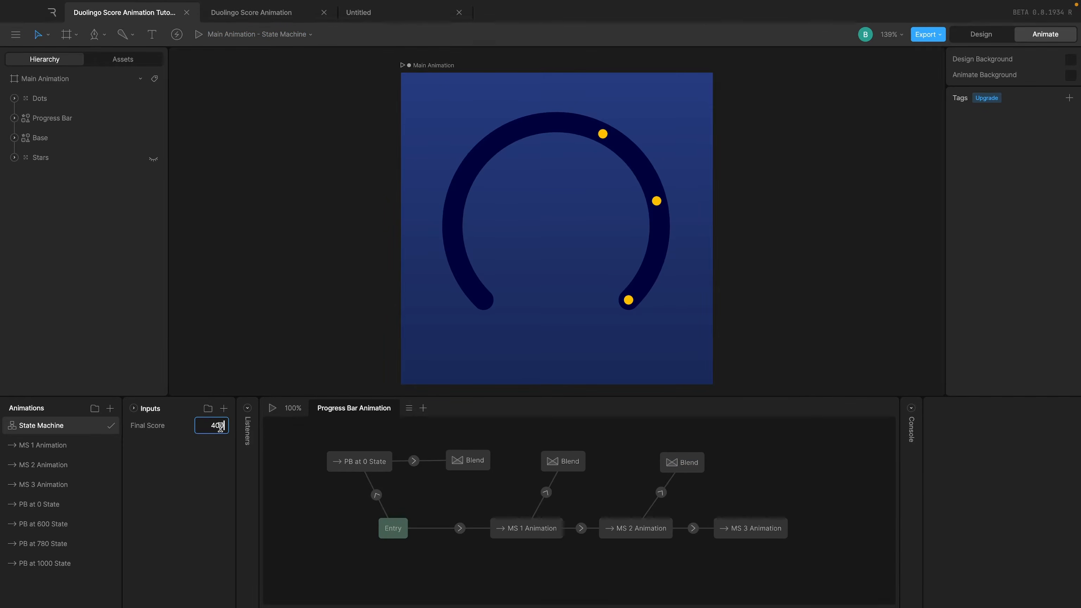
key(Return)
click(272, 407)
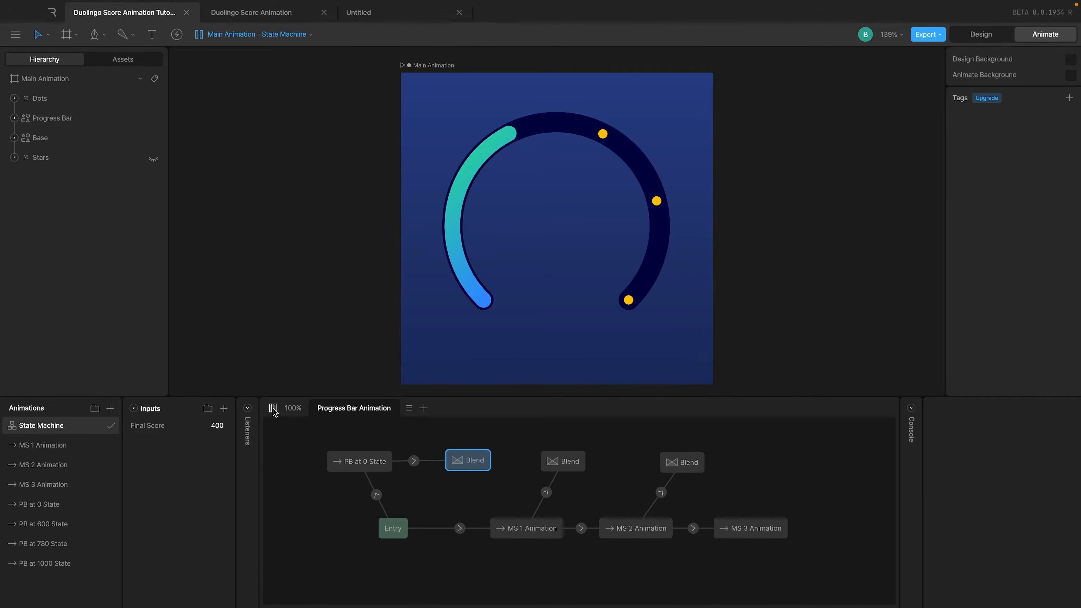
drag(610, 434, 623, 471)
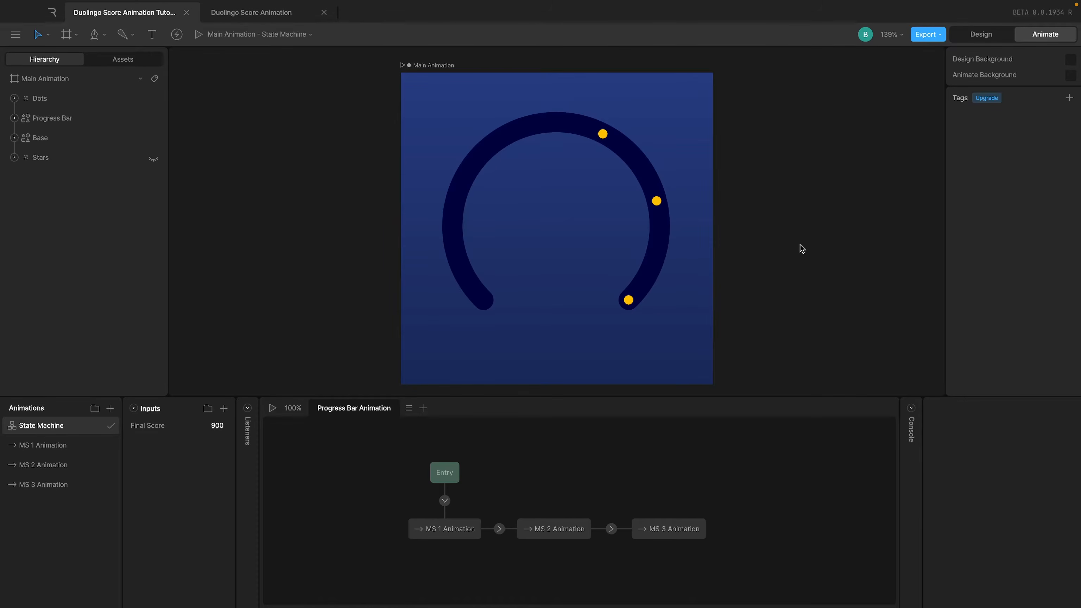
Step: Create a new file containing a 500 by 500 artboard
click(52, 14)
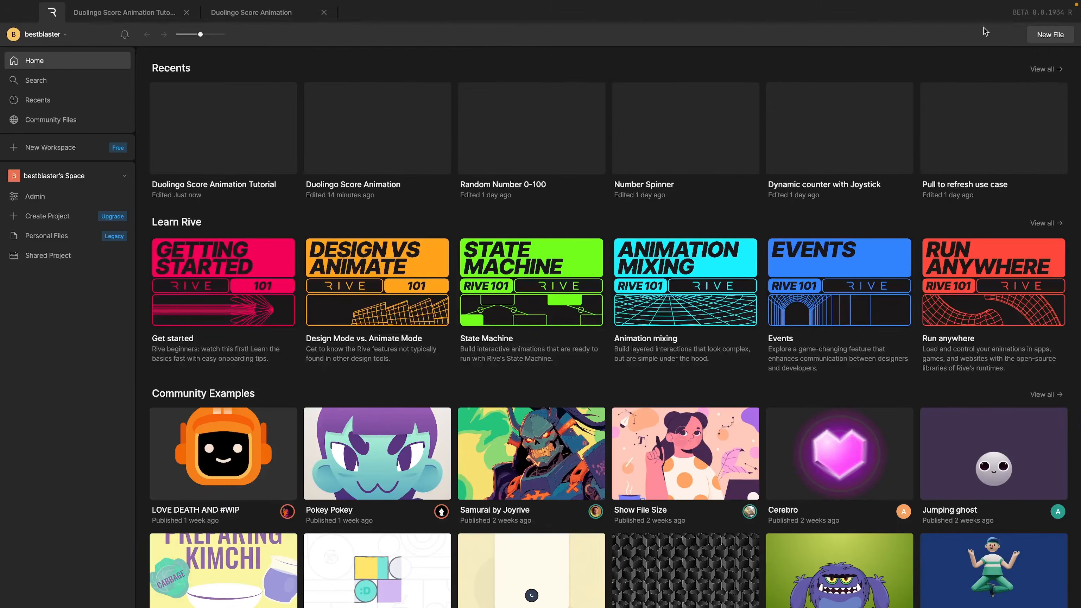
click(1049, 36)
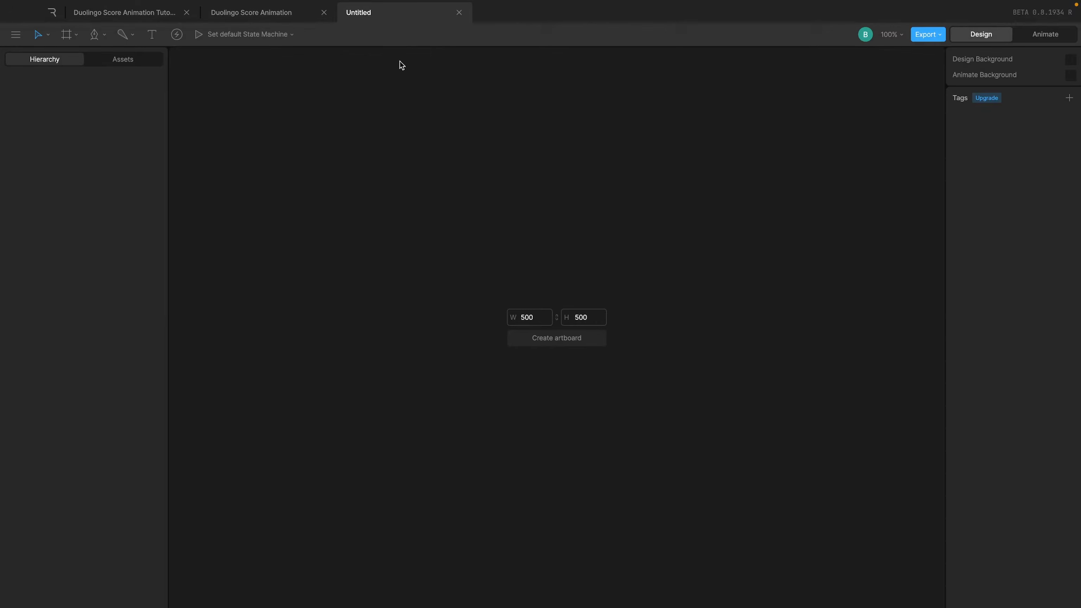
click(556, 338)
click(737, 257)
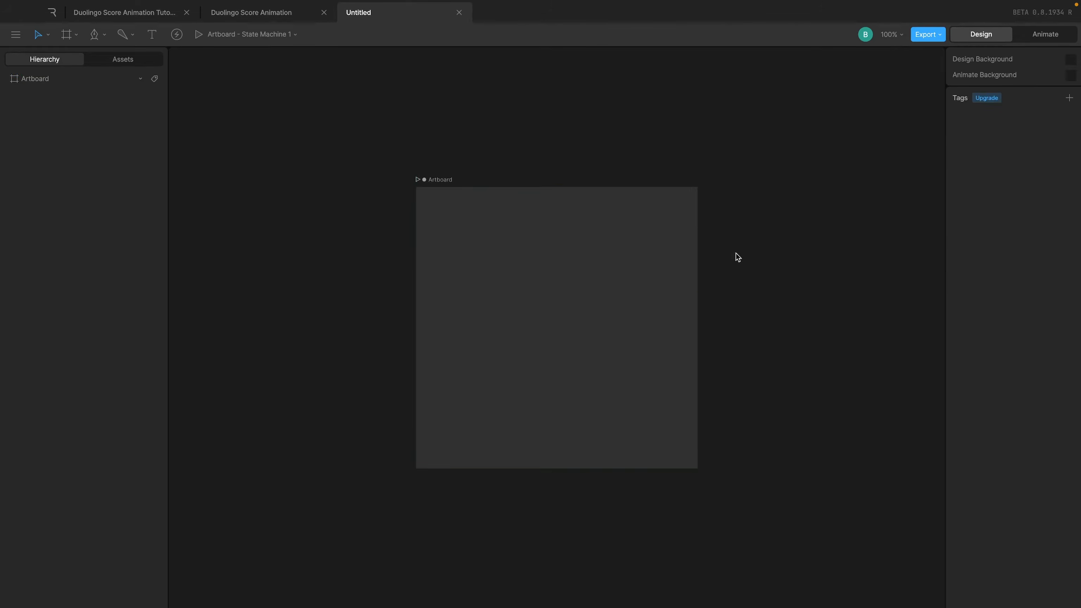
click(608, 279)
scroll(608, 279, up, 2)
click(801, 213)
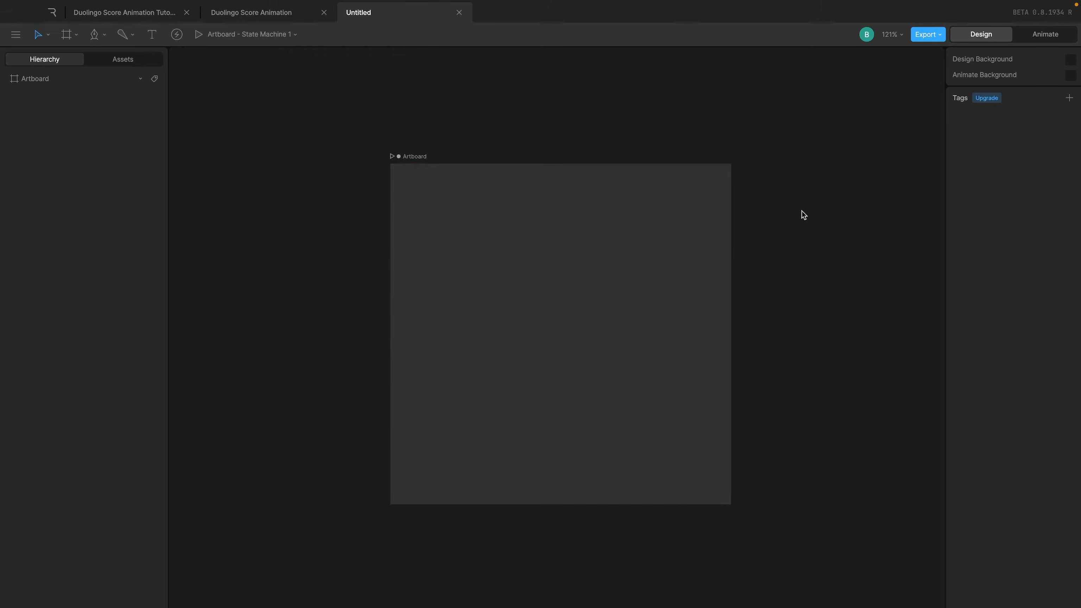
Step: Draw a circle about 97 px across near the artboard's left edge, vertically centred
key(o)
drag(410, 297, 439, 338)
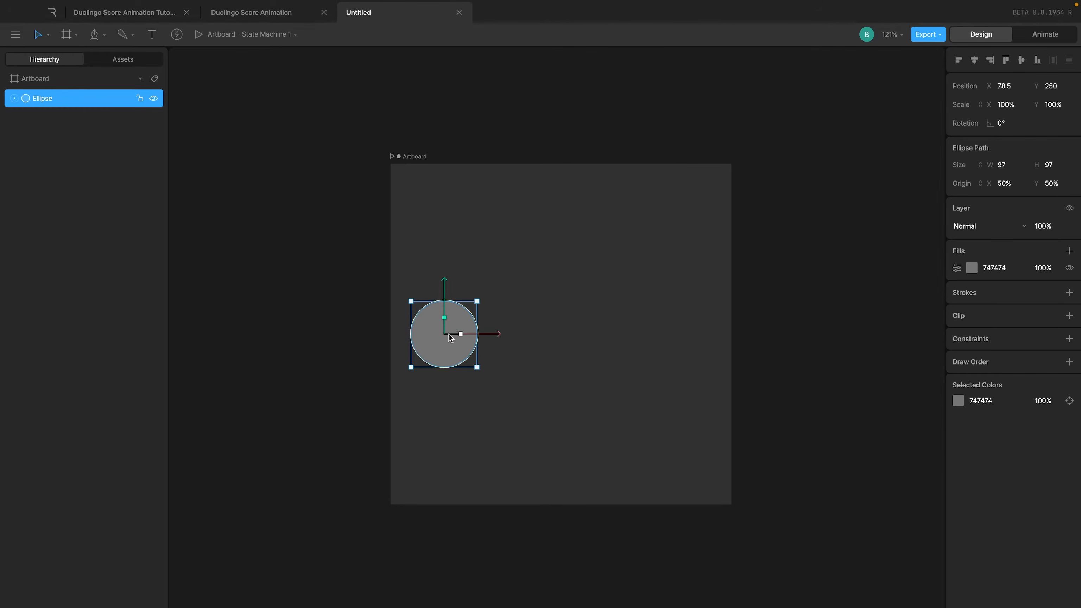
click(662, 336)
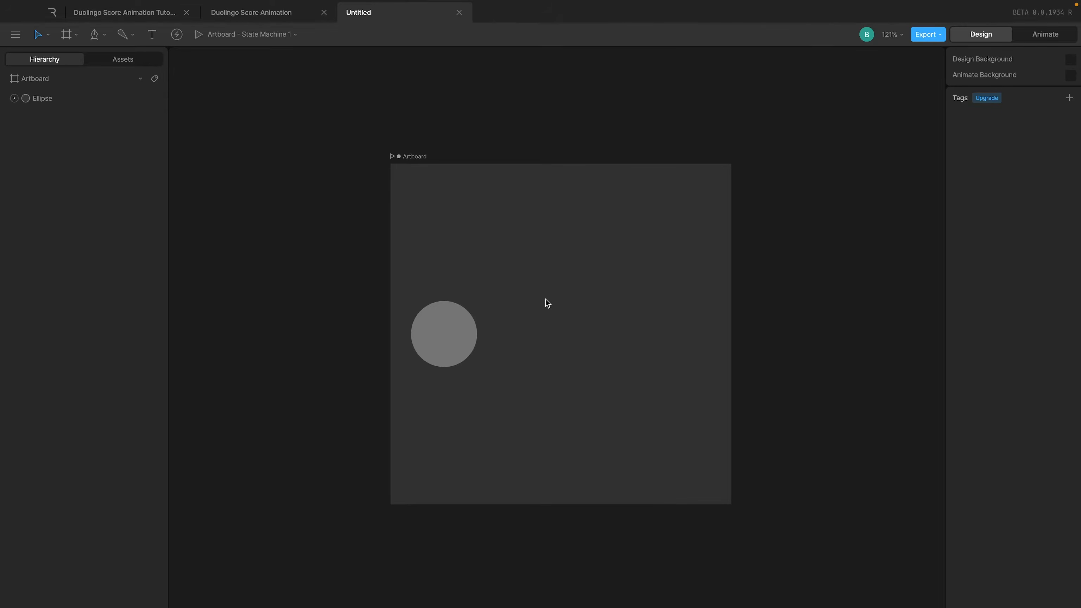
Step: Open Timeline 1 in Animate mode and key the ellipse's X position at the start
click(447, 334)
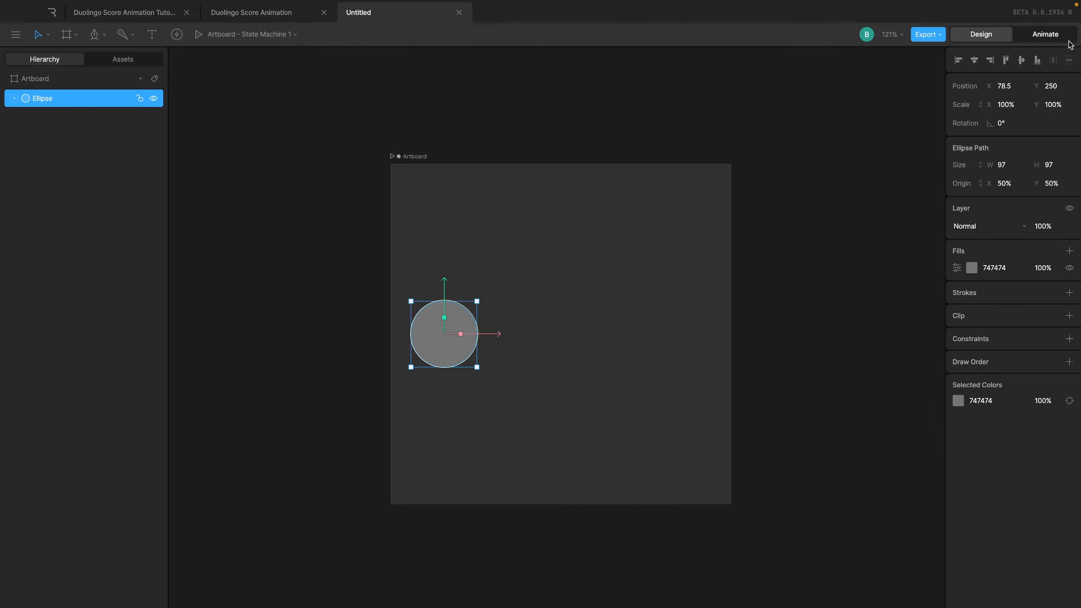
click(1050, 39)
click(35, 487)
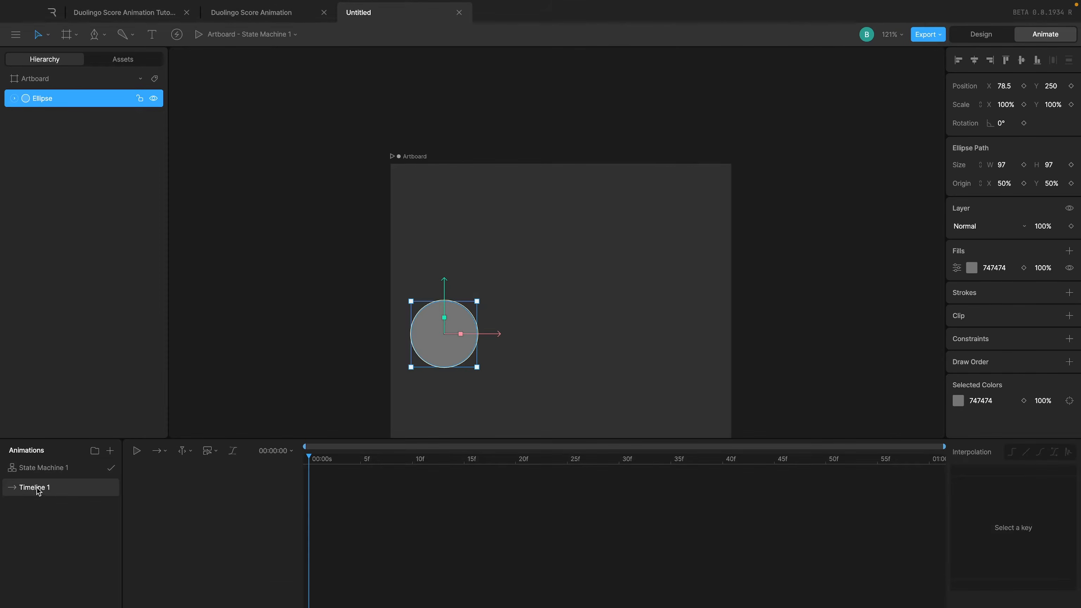
click(717, 336)
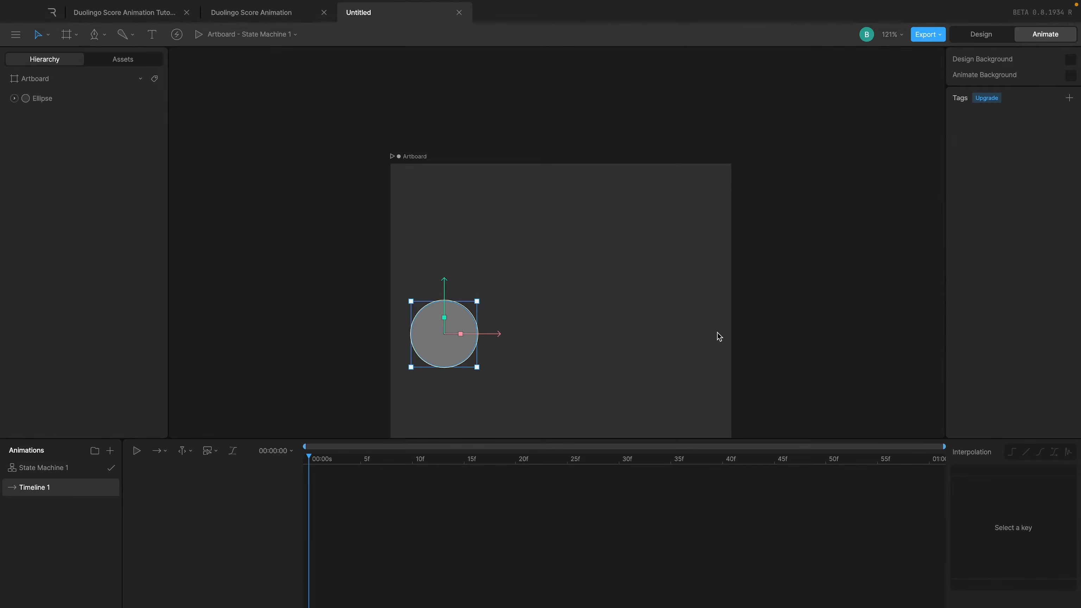
key(f)
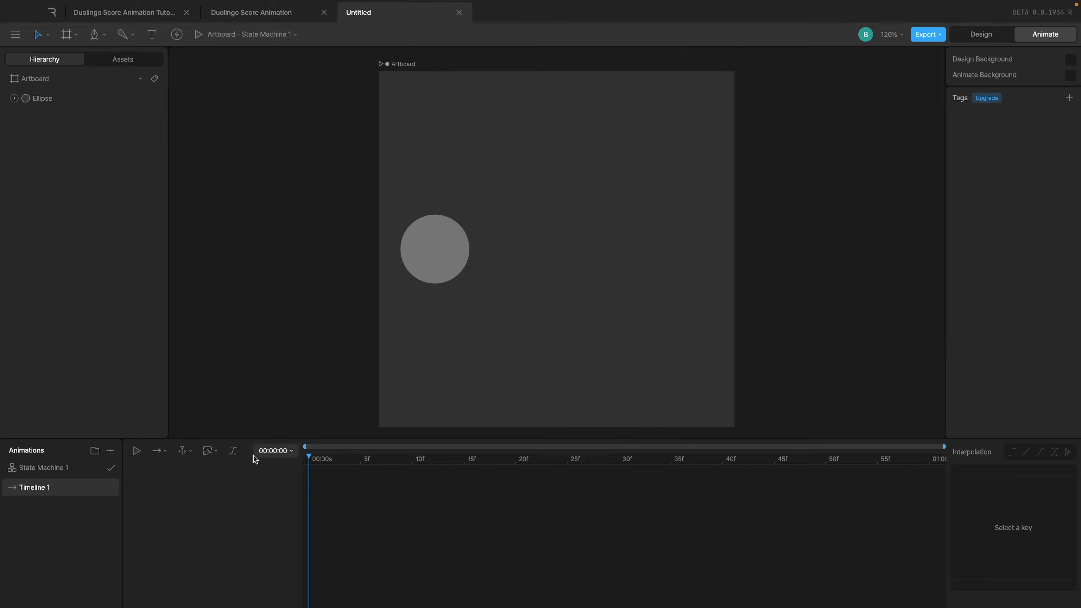
click(434, 249)
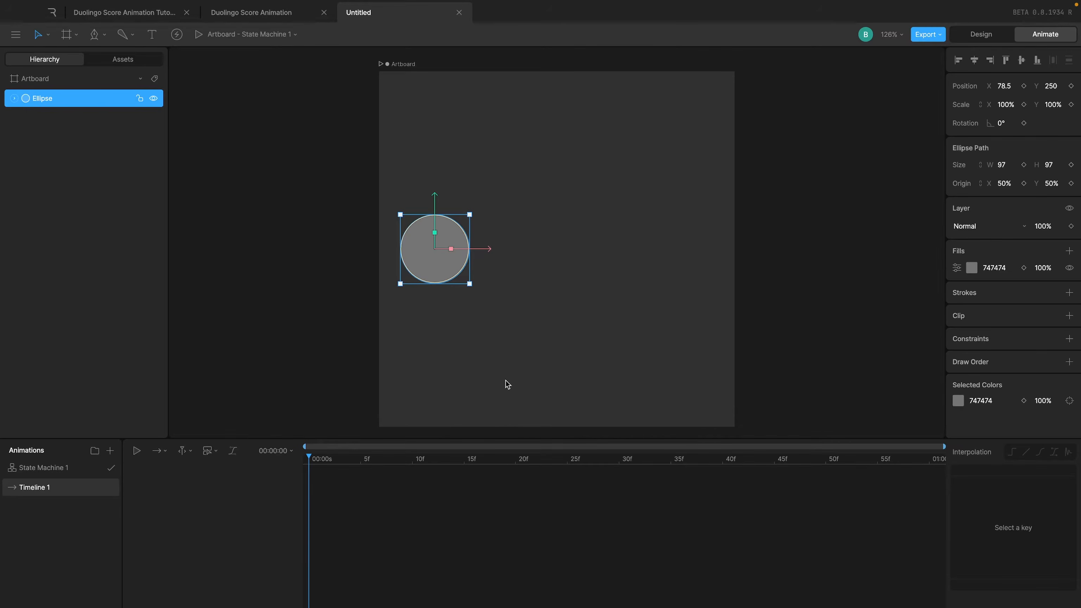
click(1023, 86)
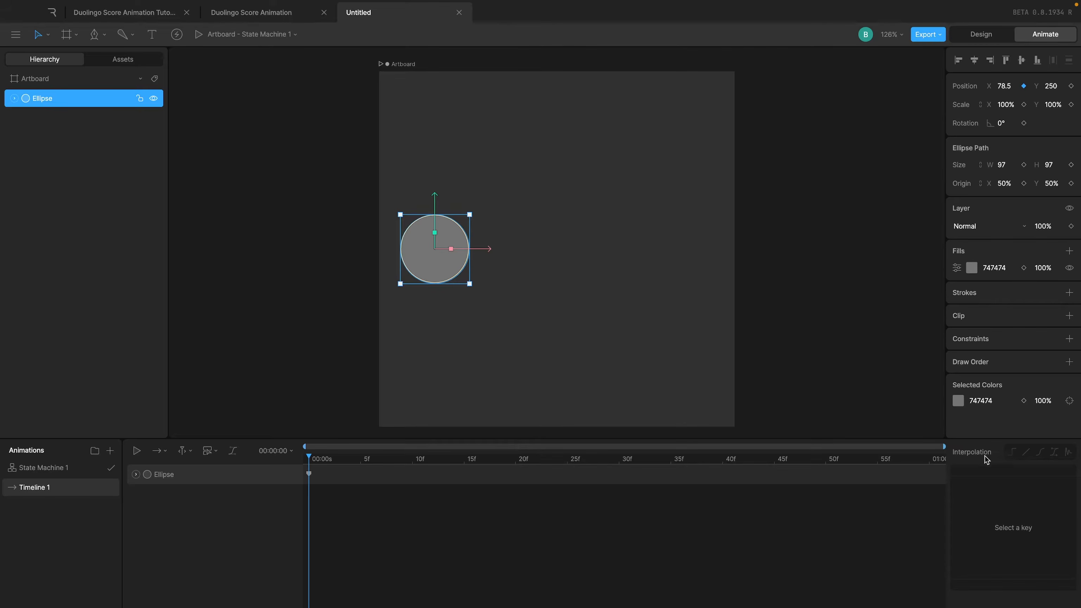
Step: At one second on Timeline 1, move the ellipse horizontally to about X 394, and return the playhead to the start
click(923, 459)
drag(490, 249, 715, 254)
drag(336, 461, 145, 410)
Step: Change the ellipse's fill colour to blue 6998FF in Design mode
click(974, 36)
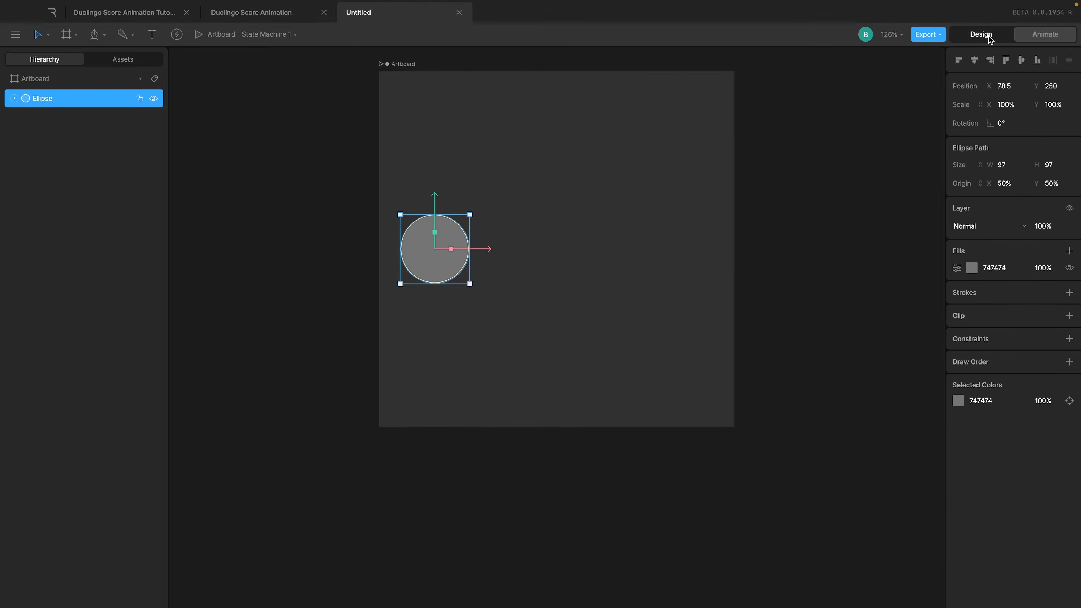
click(971, 267)
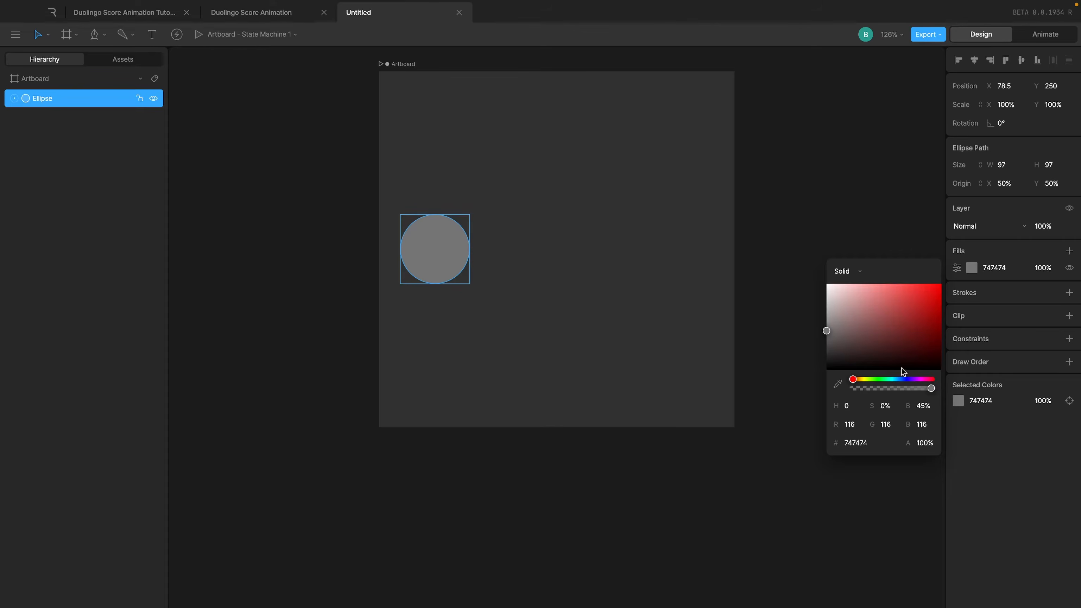
click(902, 380)
drag(892, 315, 892, 242)
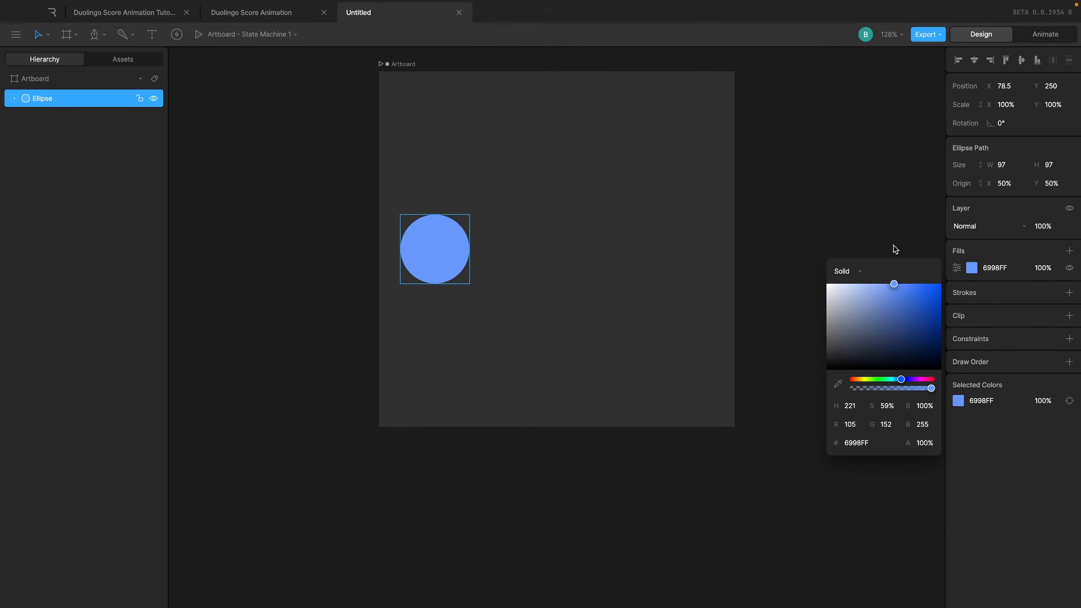
Step: Key the ellipse's fill colour at the start of Timeline 1 and change it to green 80FF69 at one second
click(1019, 39)
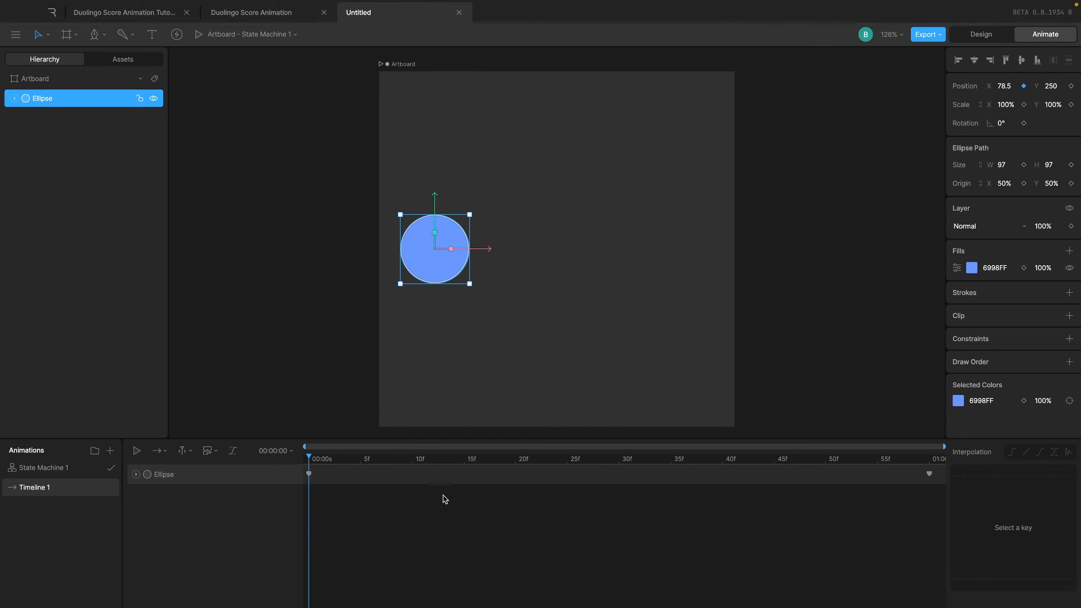
click(1024, 268)
drag(597, 464, 944, 458)
click(971, 267)
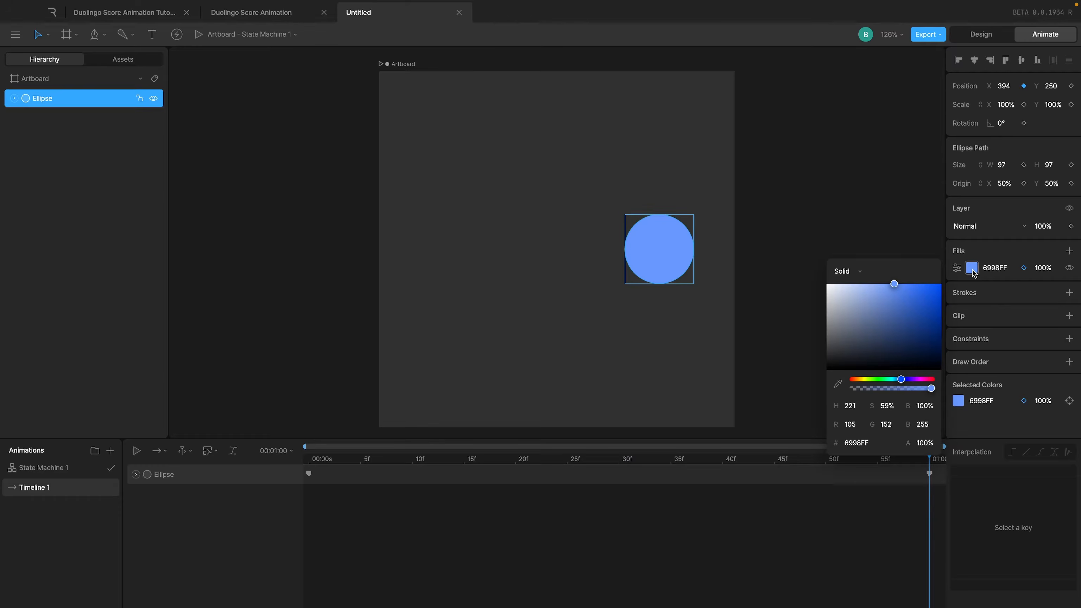
drag(900, 381, 877, 379)
click(784, 326)
Step: Play Timeline 1 from the start to check the ellipse's movement and colour change
drag(335, 458, 166, 481)
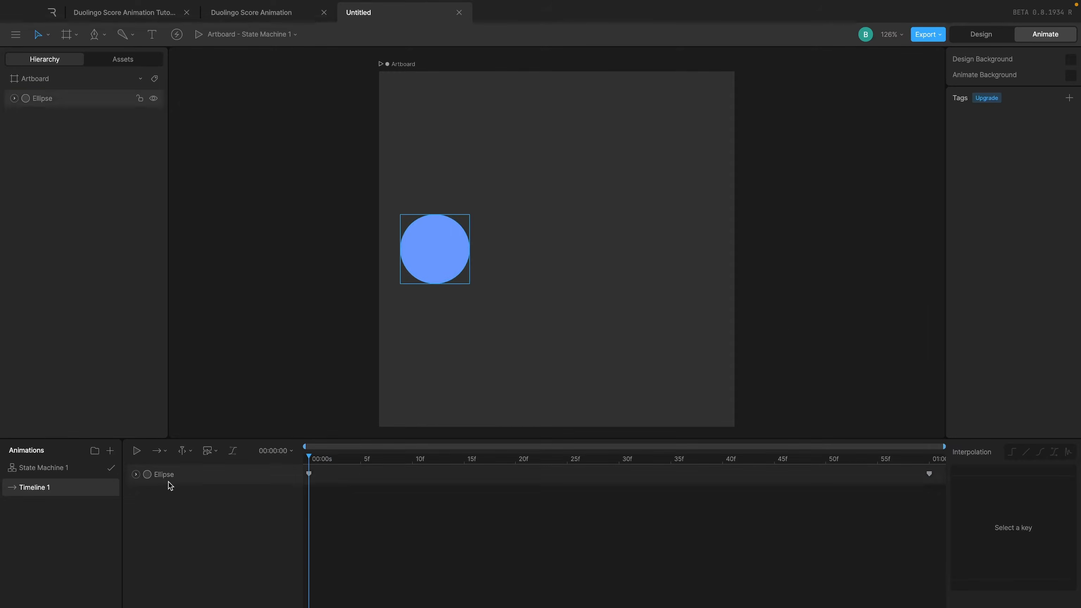
key(space)
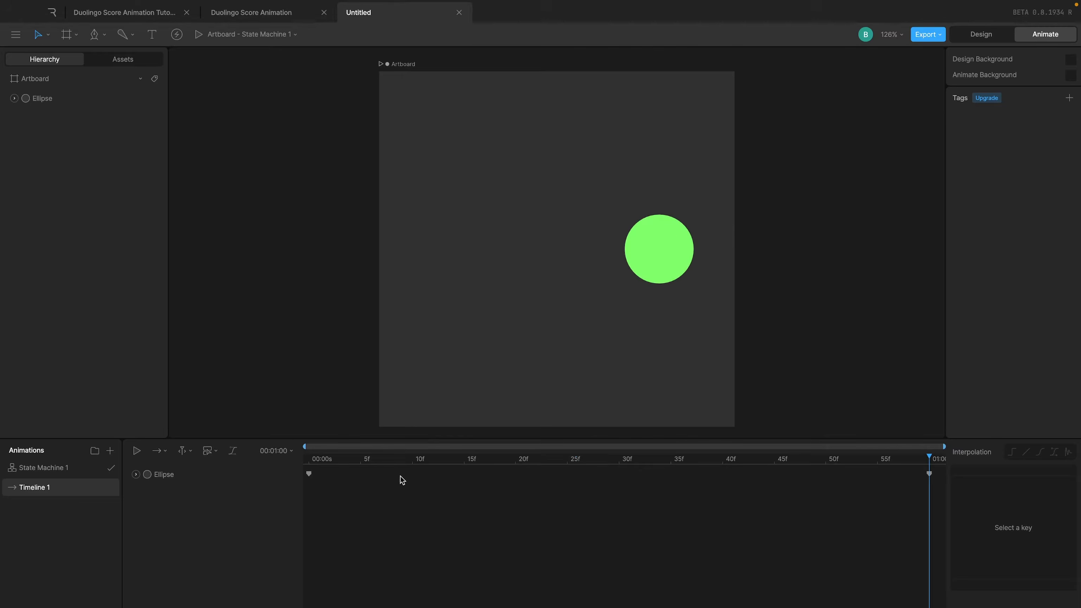
key(space)
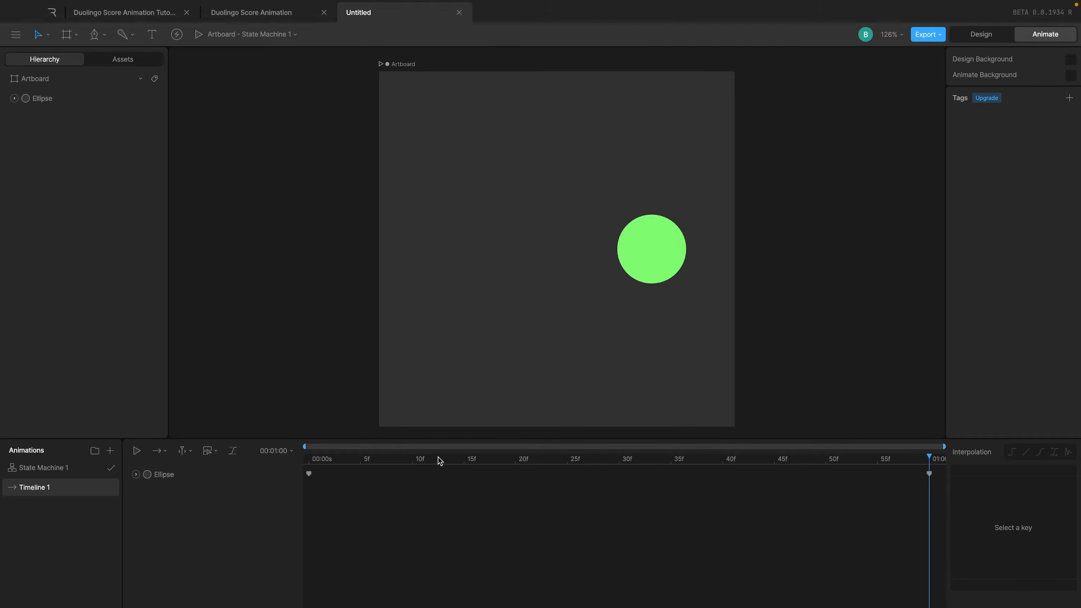
Step: Apply cubic interpolation (.42, 0, .58, 1) to both of the ellipse's keyframes
click(308, 473)
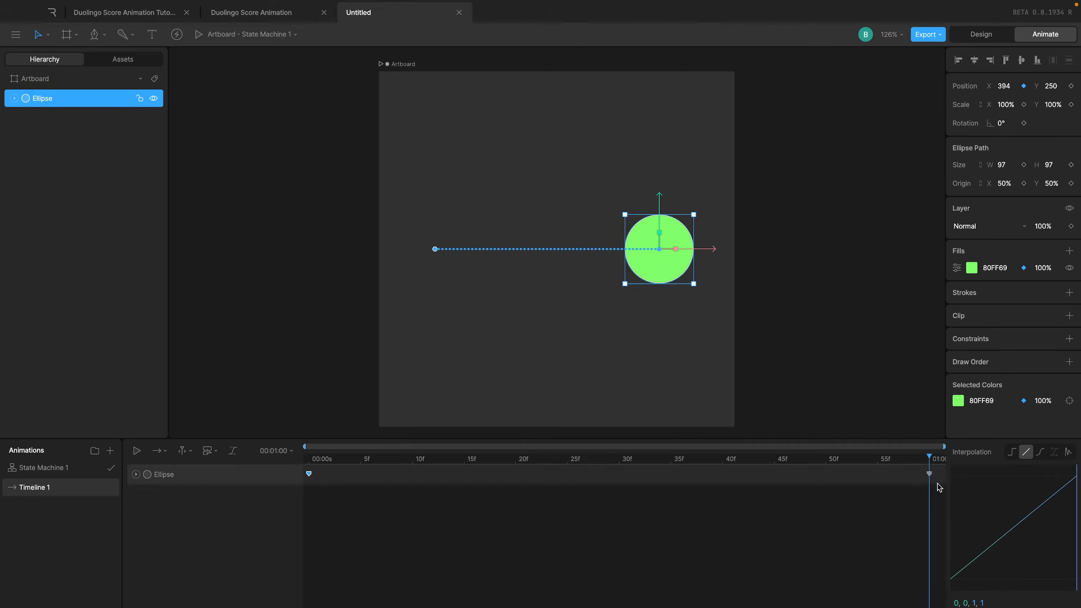
shift+click(929, 473)
click(1040, 452)
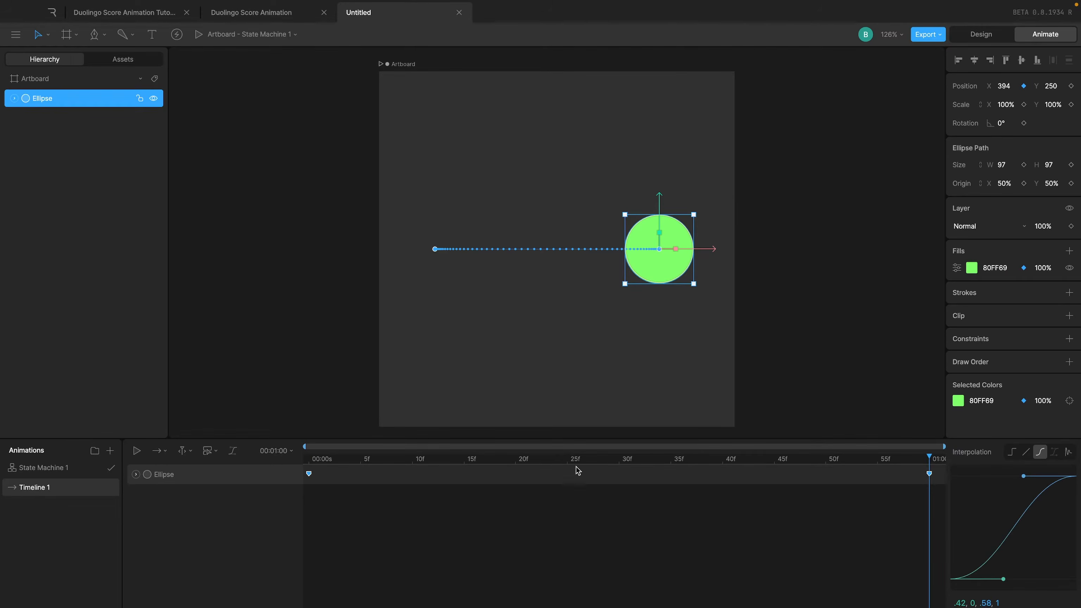
Step: Play the eased ellipse animation from the start and rewind it
click(311, 458)
click(478, 583)
key(space)
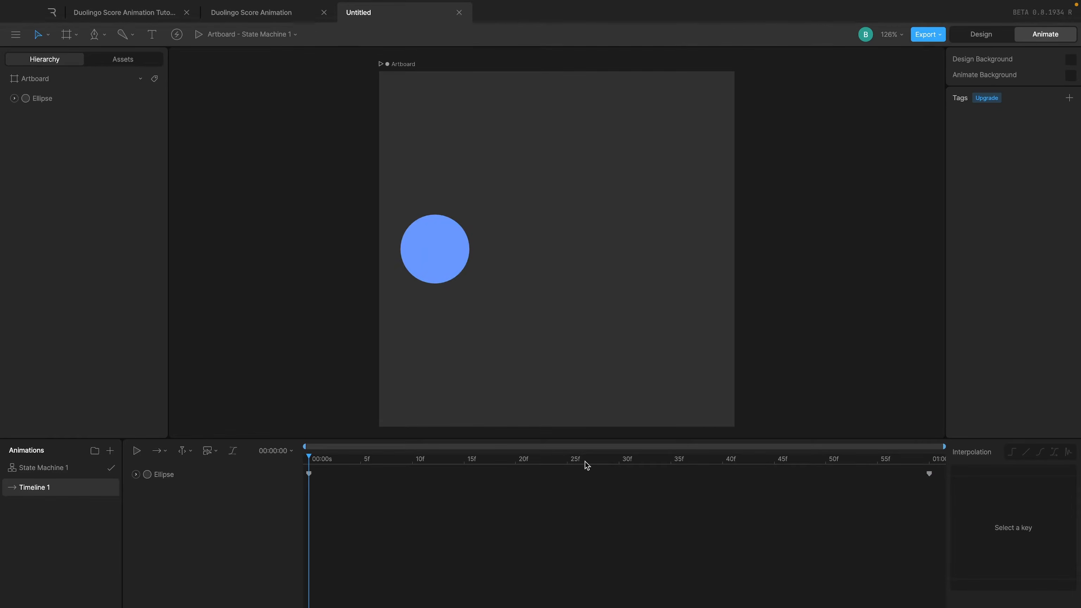
drag(529, 459, 217, 449)
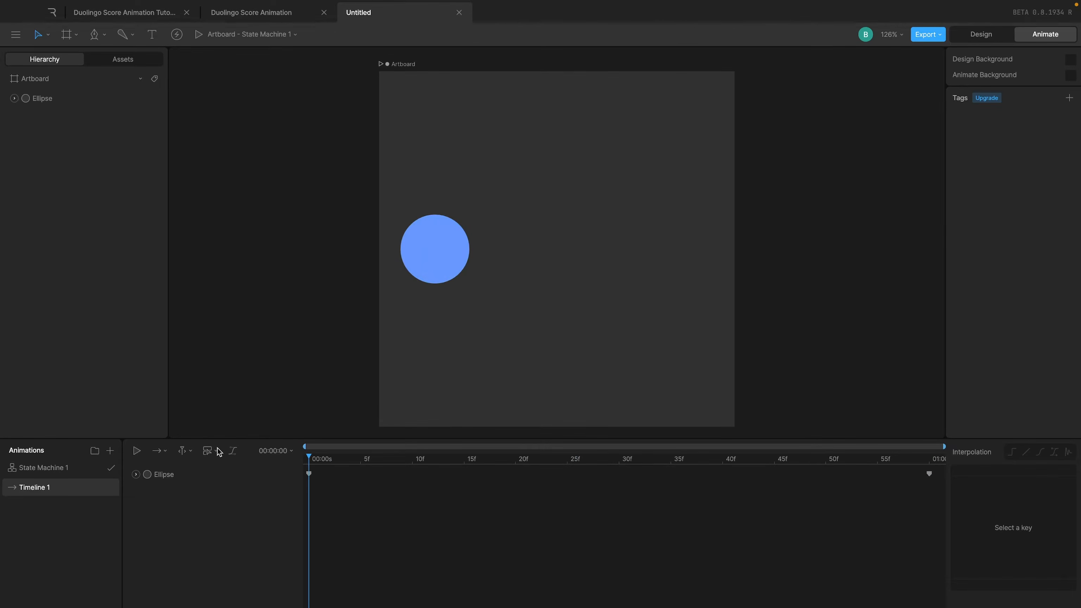
Step: Scrub Timeline 1 from the ellipse's first key to one second and back, and replay the animation
click(309, 474)
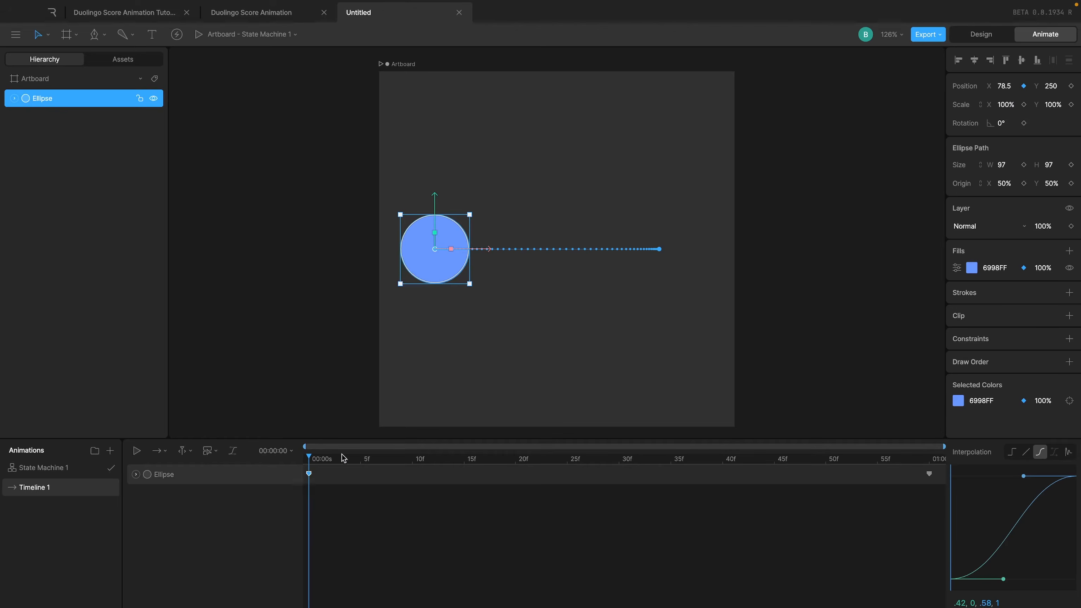
drag(343, 458, 1077, 467)
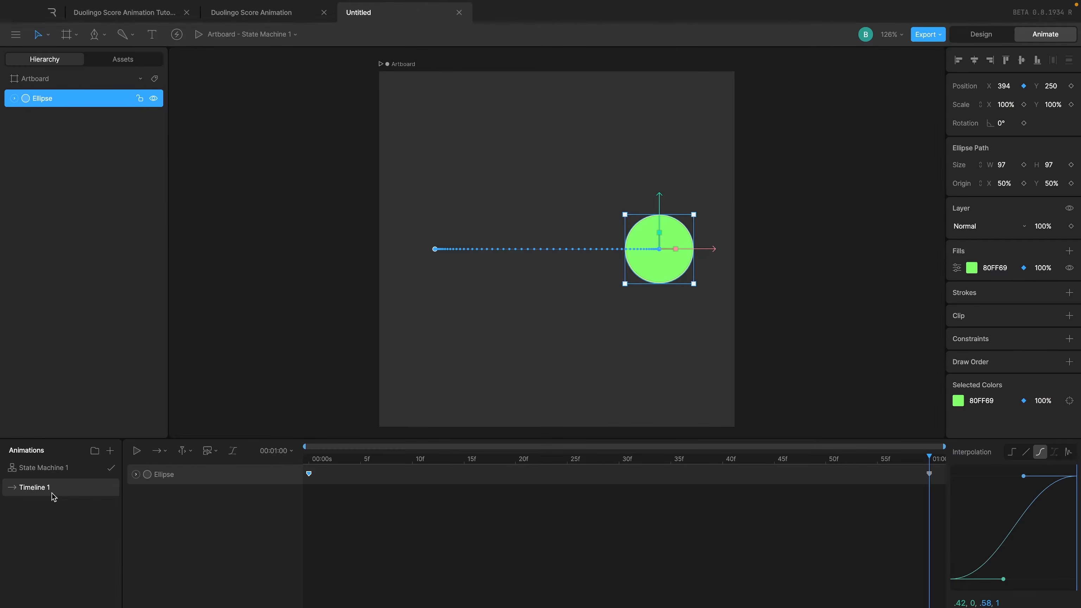
drag(331, 458, 309, 459)
click(348, 545)
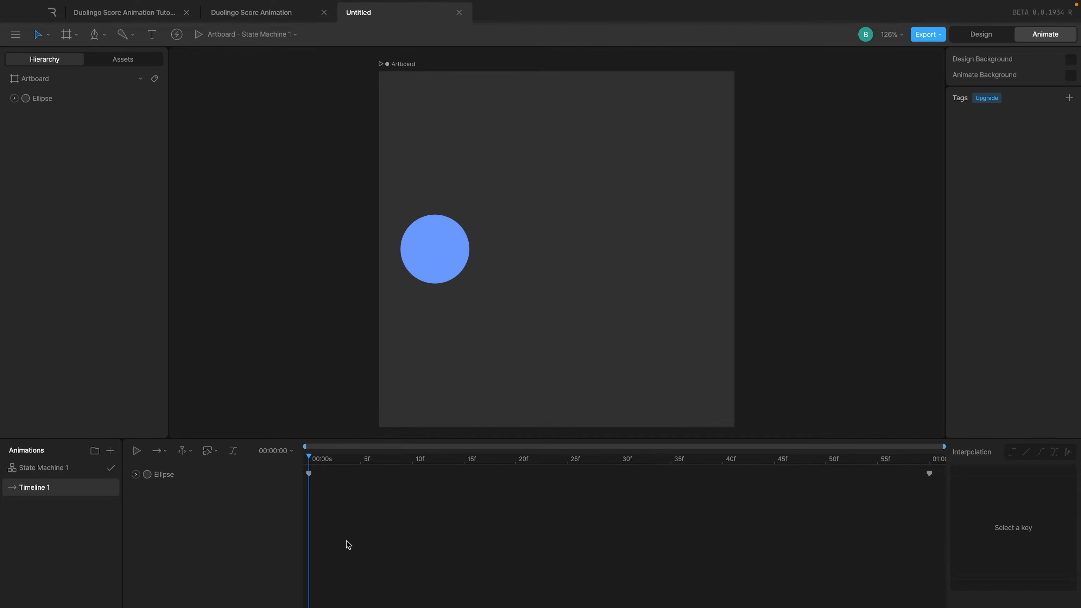
key(space)
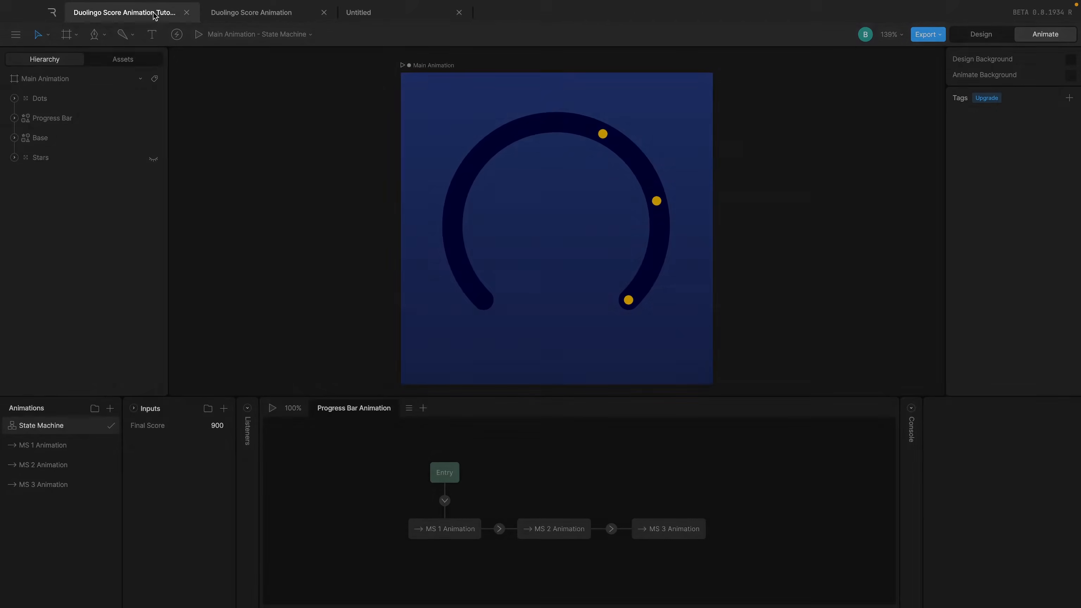
Step: Switch to the Duolingo Score Animation Tutorial file, select the MS 1 Animation state, and set Final Score to 300
click(153, 13)
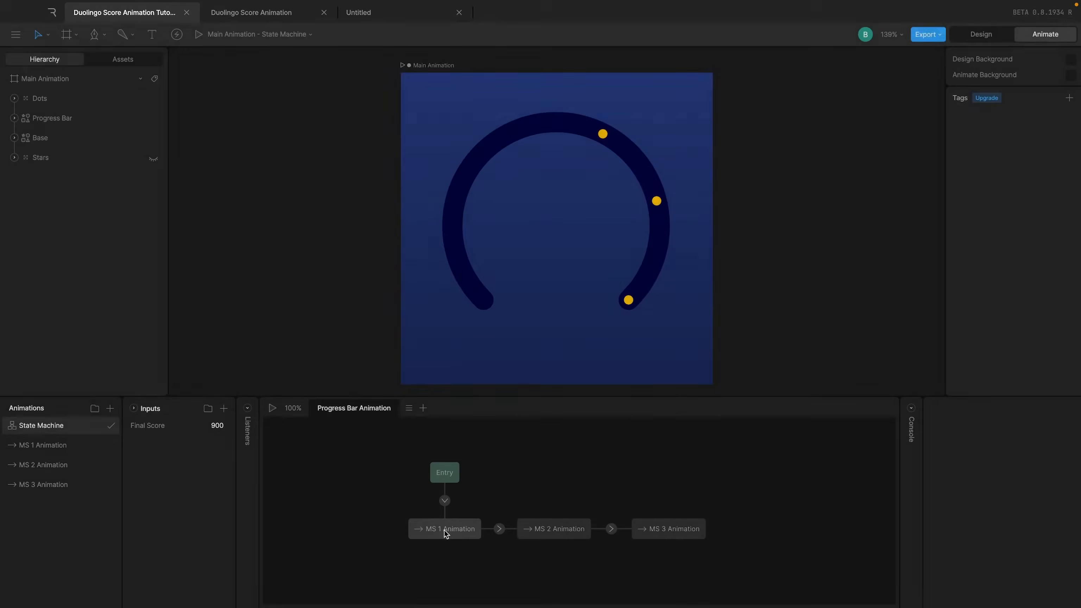
click(444, 528)
click(217, 425)
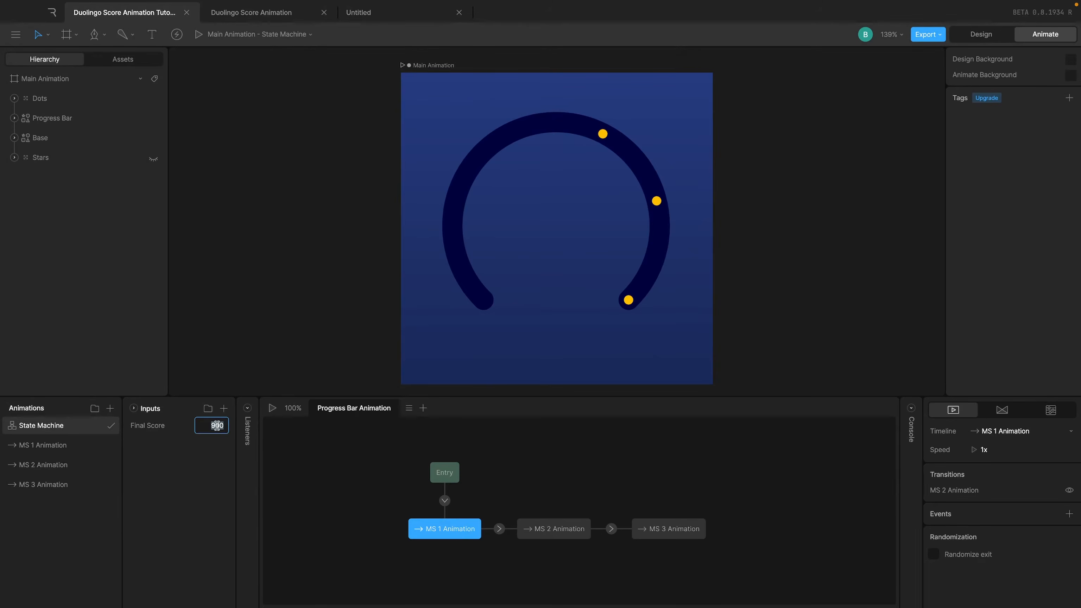
text(300)
key(Return)
Step: Play the state machine with Final Score set to 600, and raise the score to 1000 during playback
click(217, 425)
text(600)
key(Return)
click(273, 410)
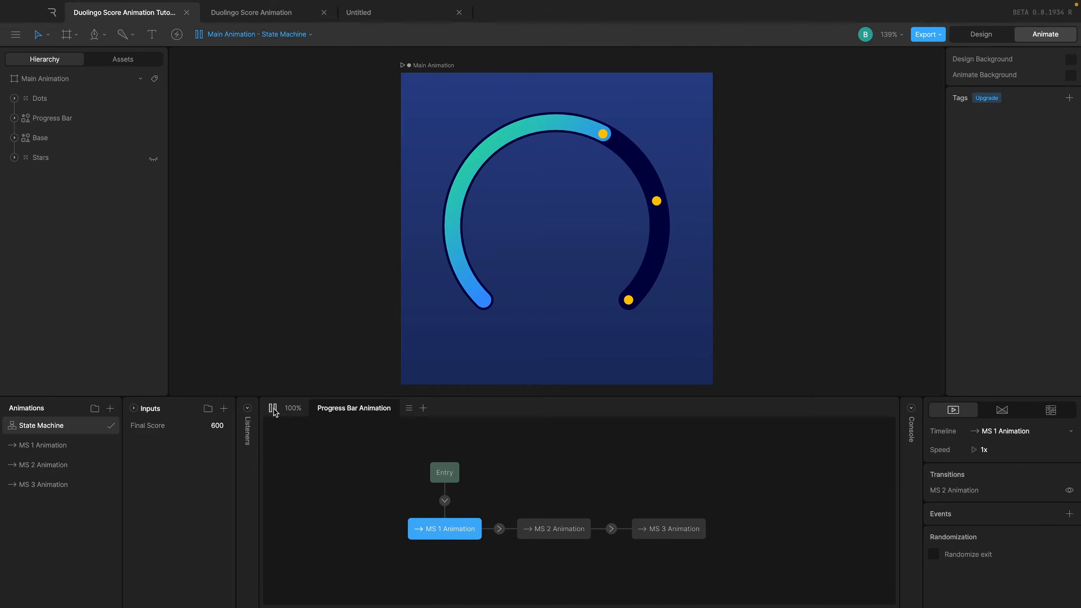
double_click(219, 426)
text(1000)
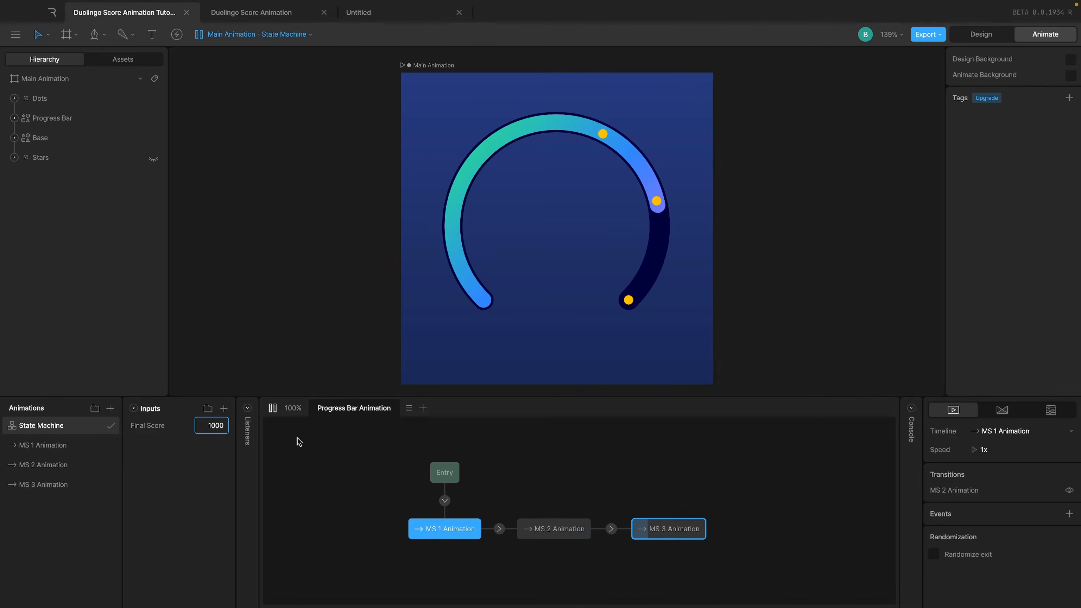
Step: Stop the state machine, replay it from Entry with Final Score at 600, and stop it again
click(275, 411)
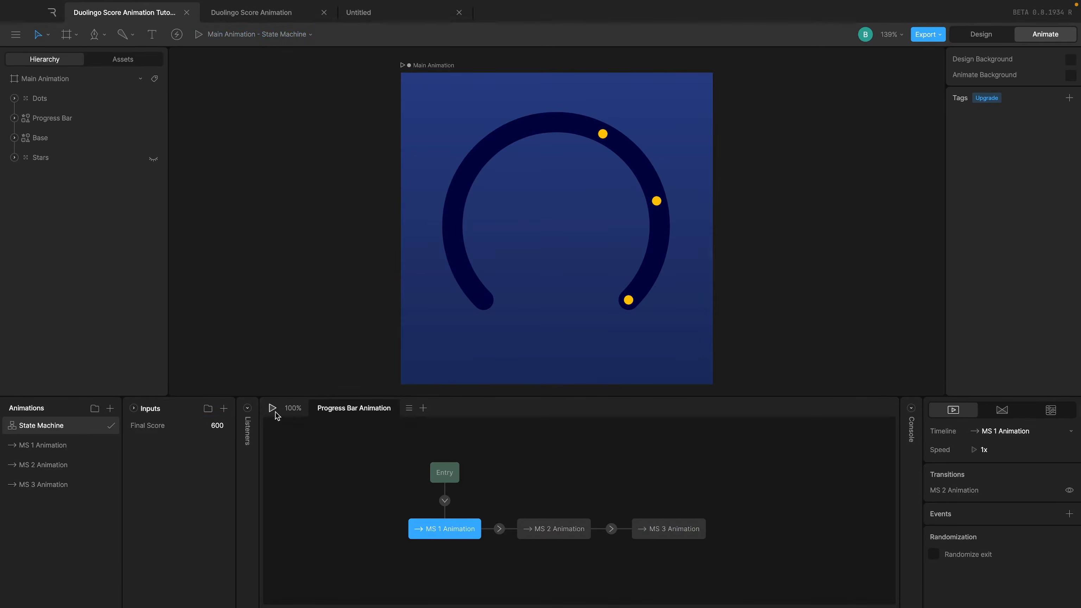
click(274, 412)
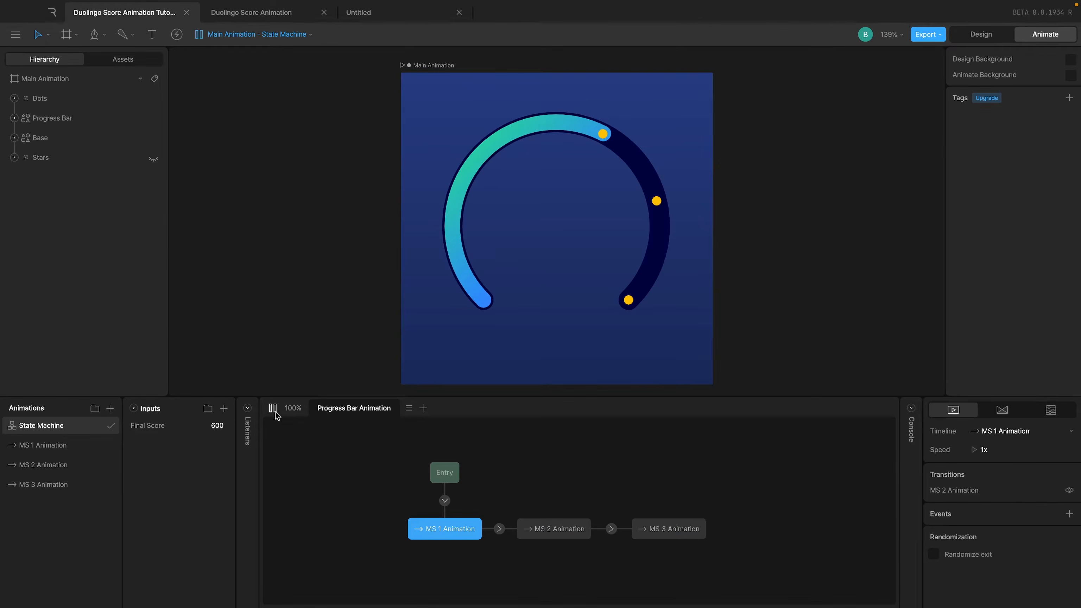
click(272, 409)
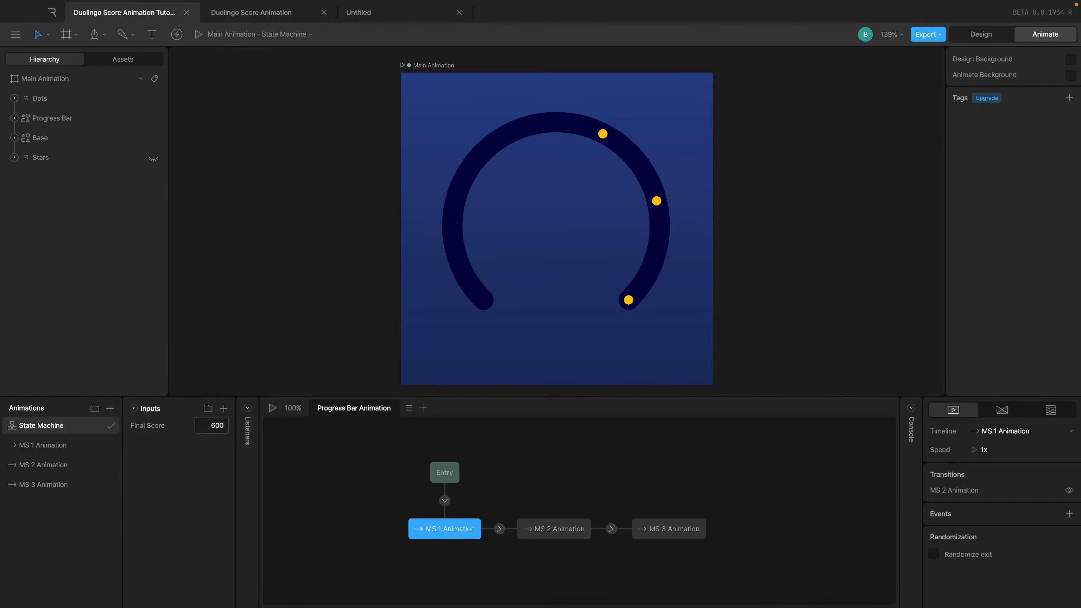
Step: Set Final Score to 1000 and play the state machine from the start
click(221, 425)
text(1000)
key(Return)
click(272, 409)
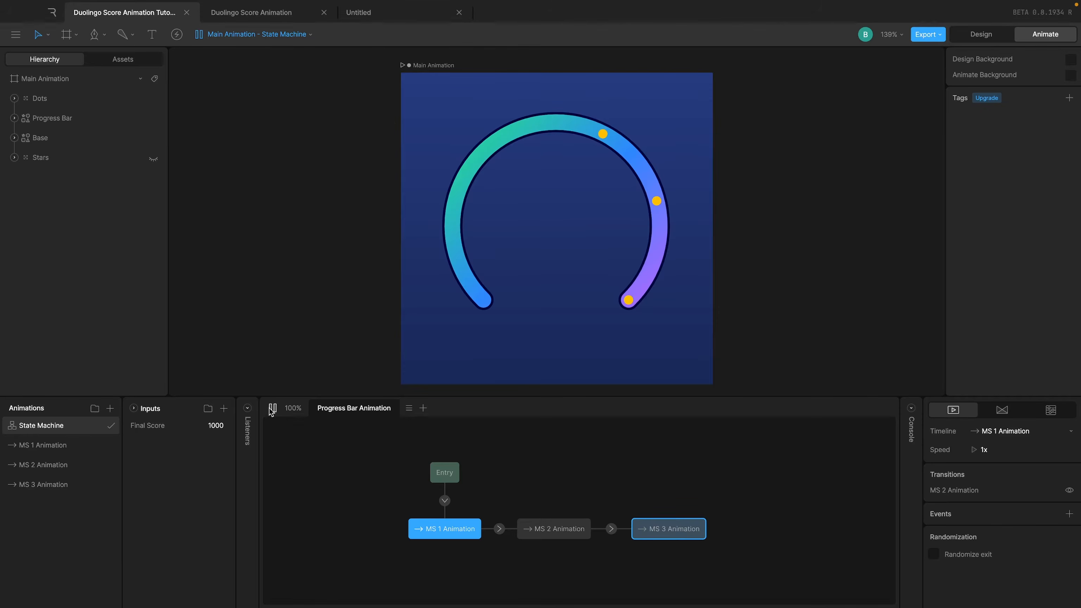
click(213, 426)
text(400)
click(273, 408)
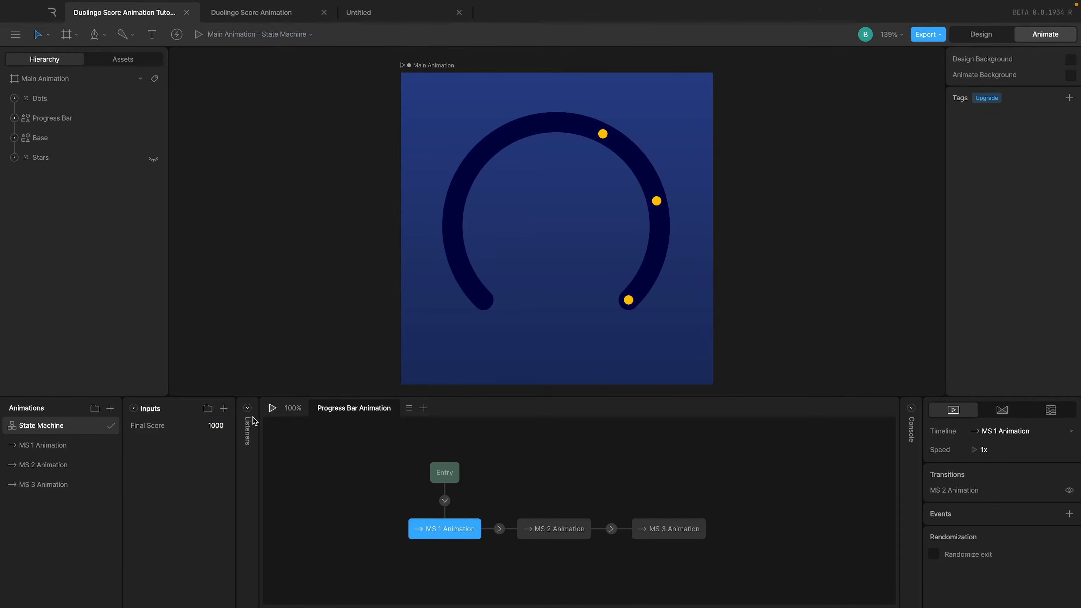
Step: Set Final Score to 400, play the state machine, and inspect the condition on the Entry to MS 1 Animation transition
click(219, 425)
text(400)
key(Return)
click(272, 408)
click(444, 500)
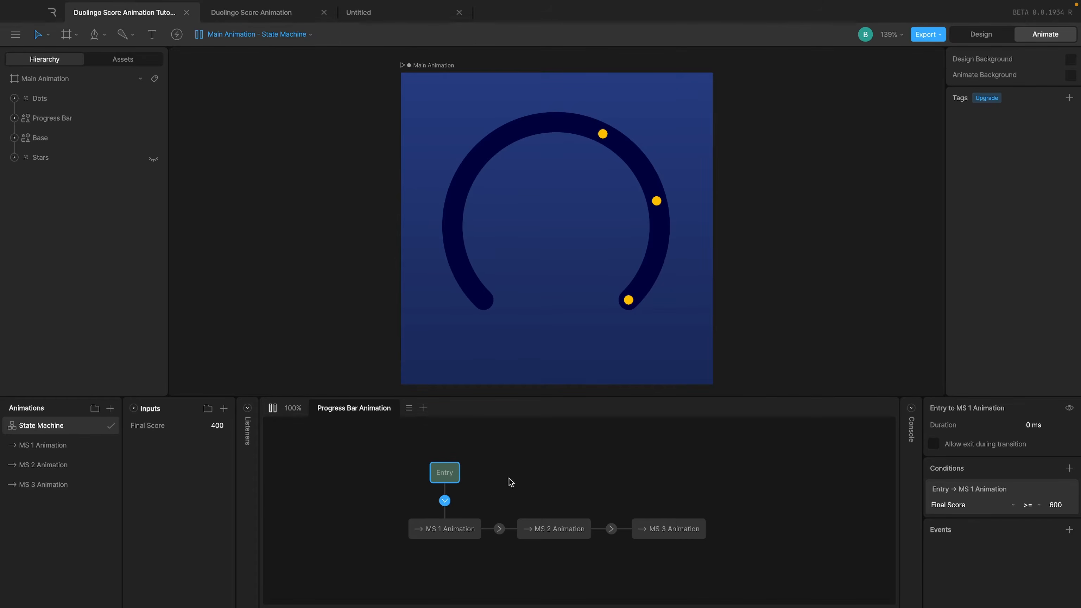
click(443, 530)
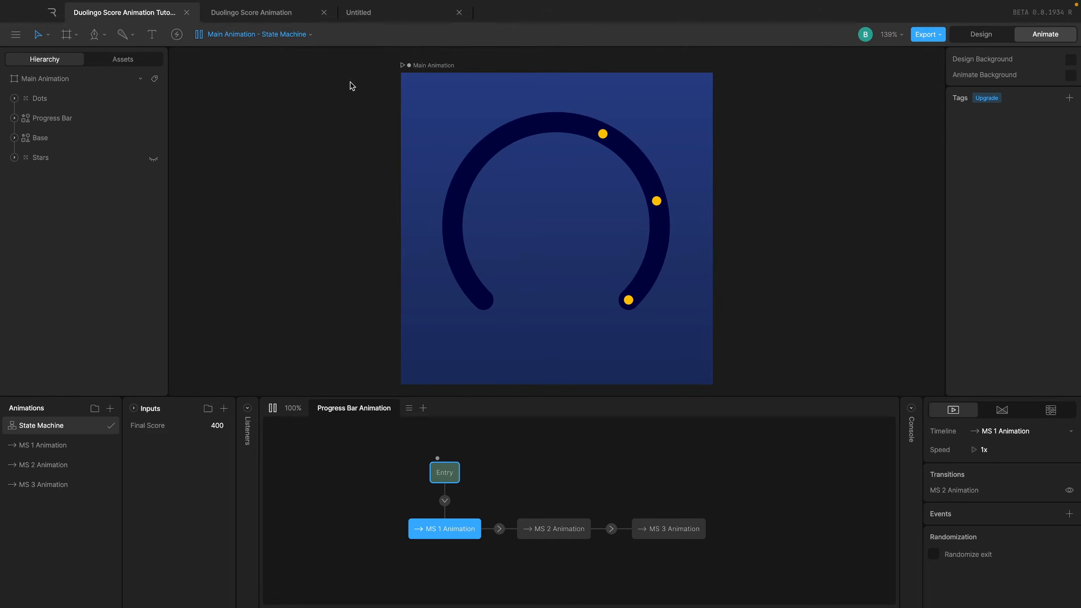
Step: Play Timeline 1 in the Untitled file, and return to the Duolingo Score Animation Tutorial file
click(367, 17)
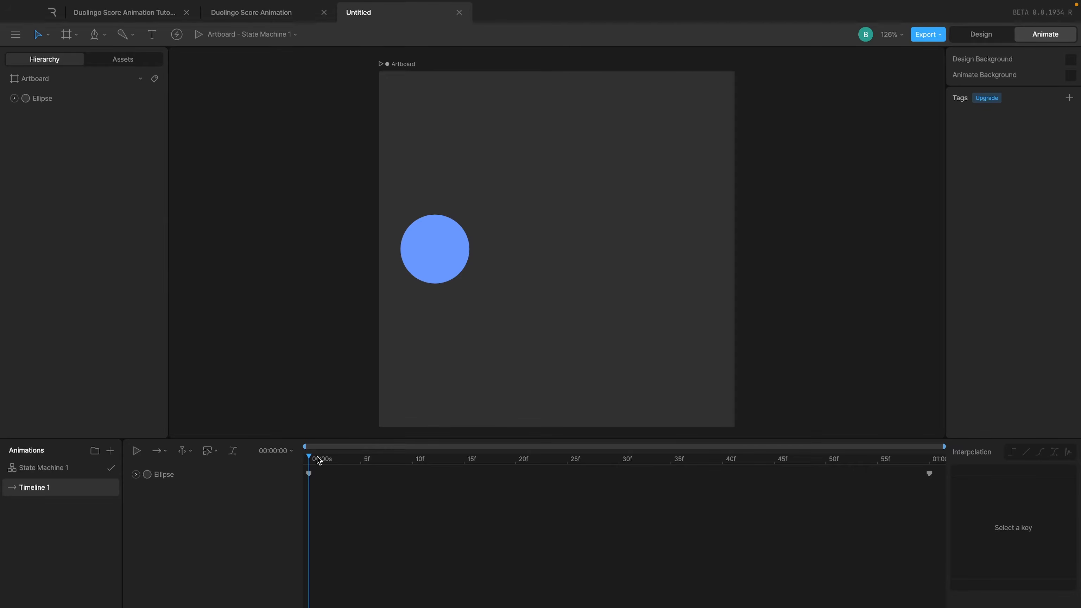
key(space)
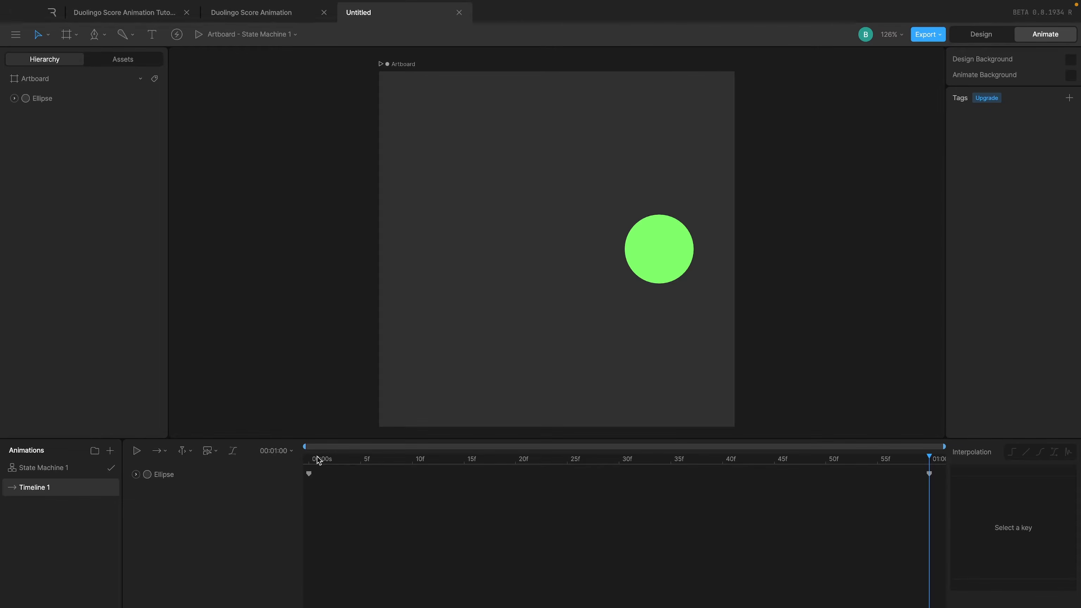
click(124, 12)
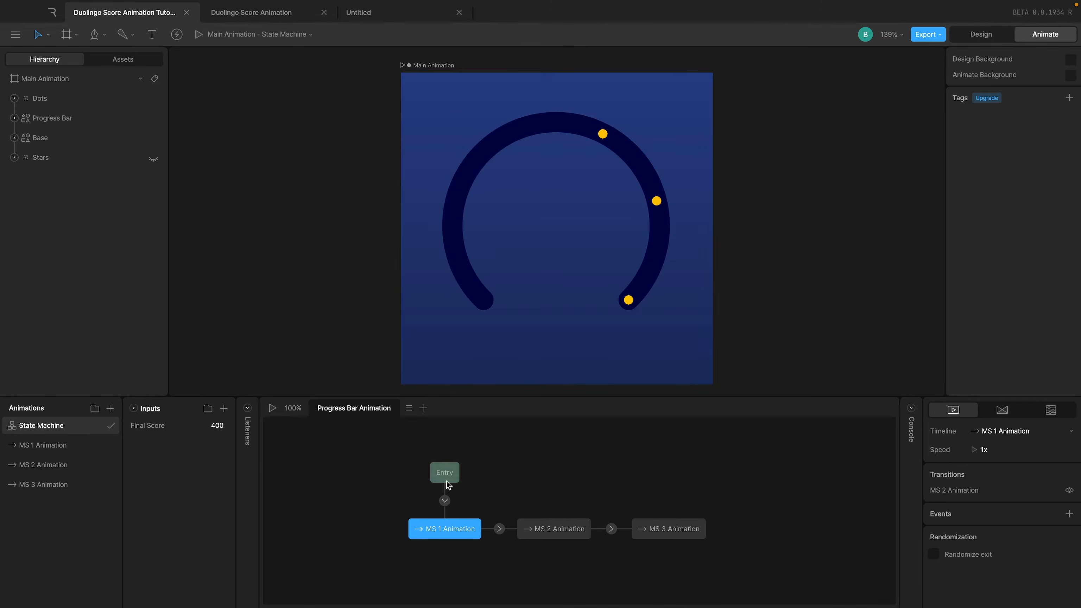
Step: Add a single animation state beside Entry and compare its timeline options with the MS 1 Animation state
right_click(494, 470)
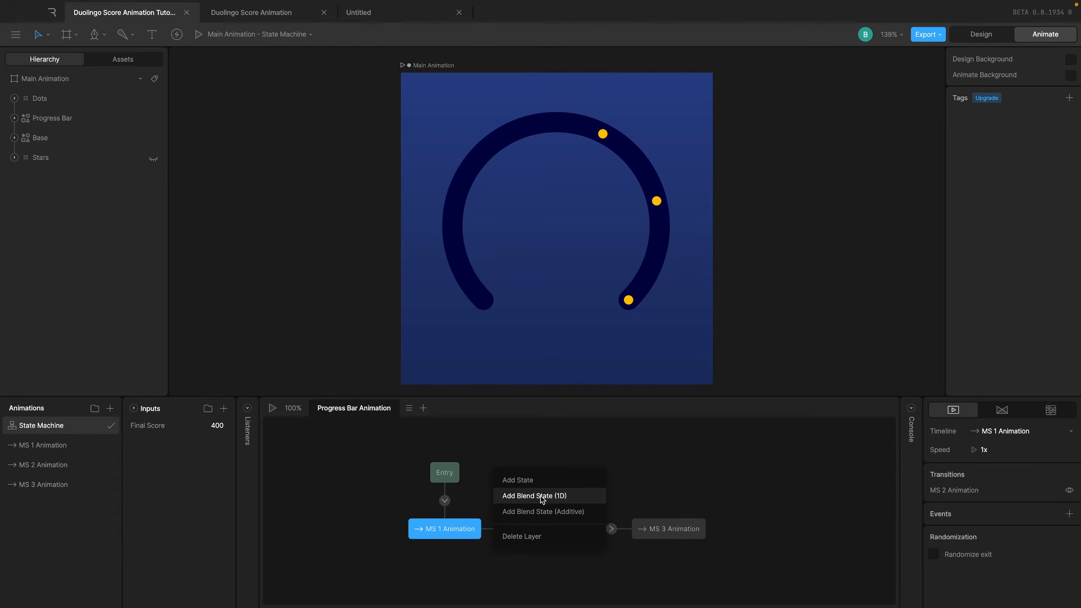
click(537, 480)
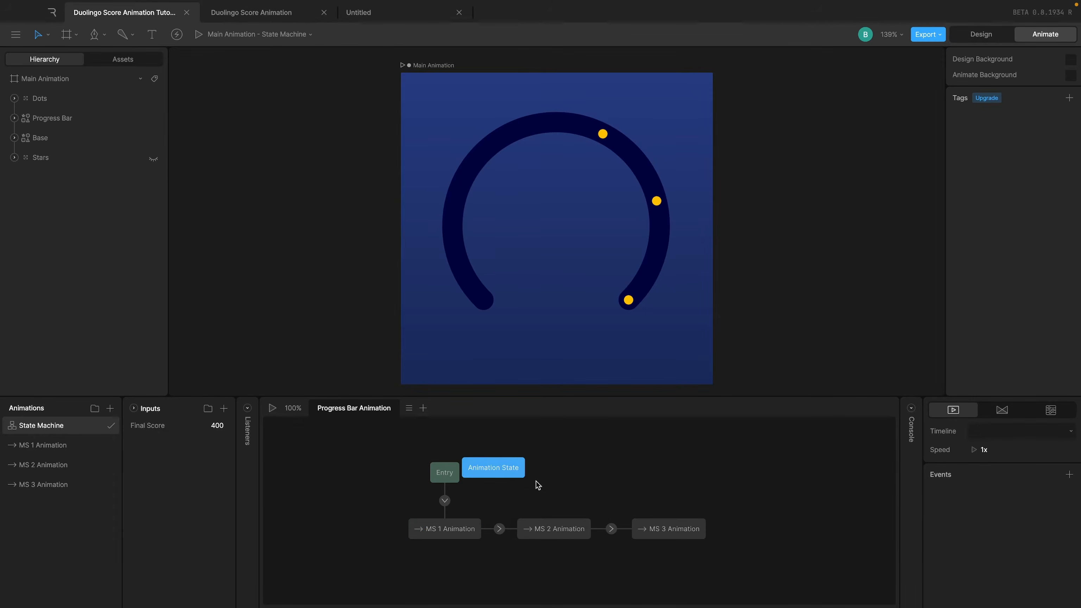
drag(502, 473, 555, 472)
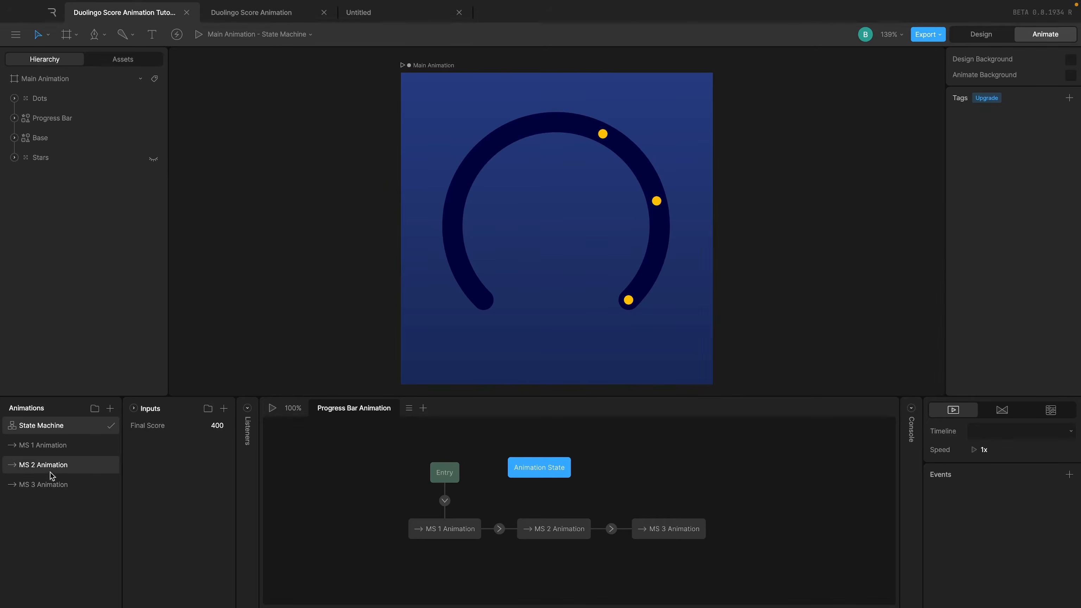
click(989, 428)
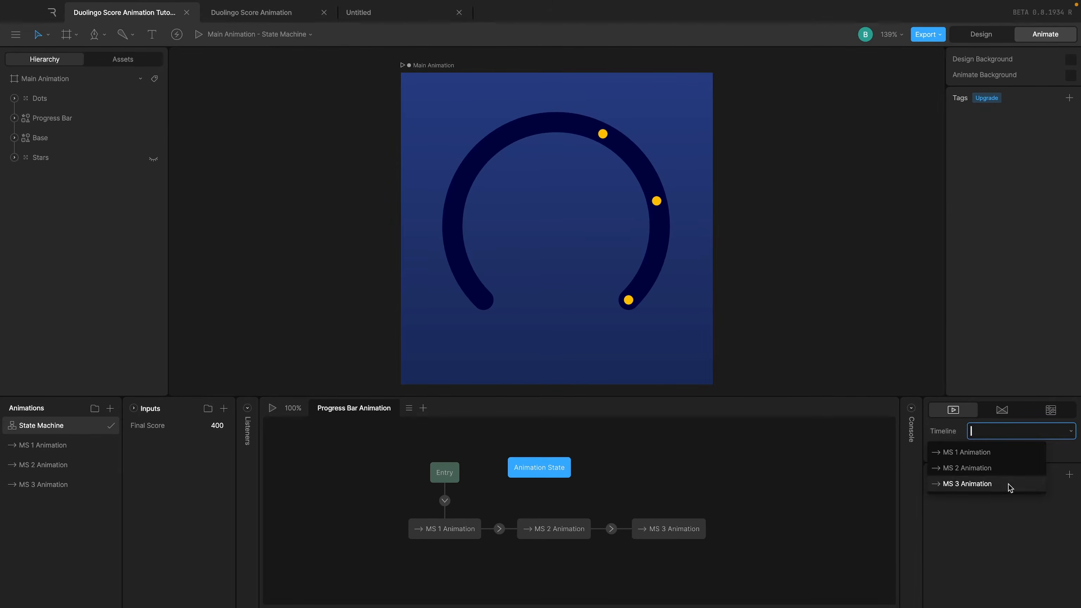
click(991, 527)
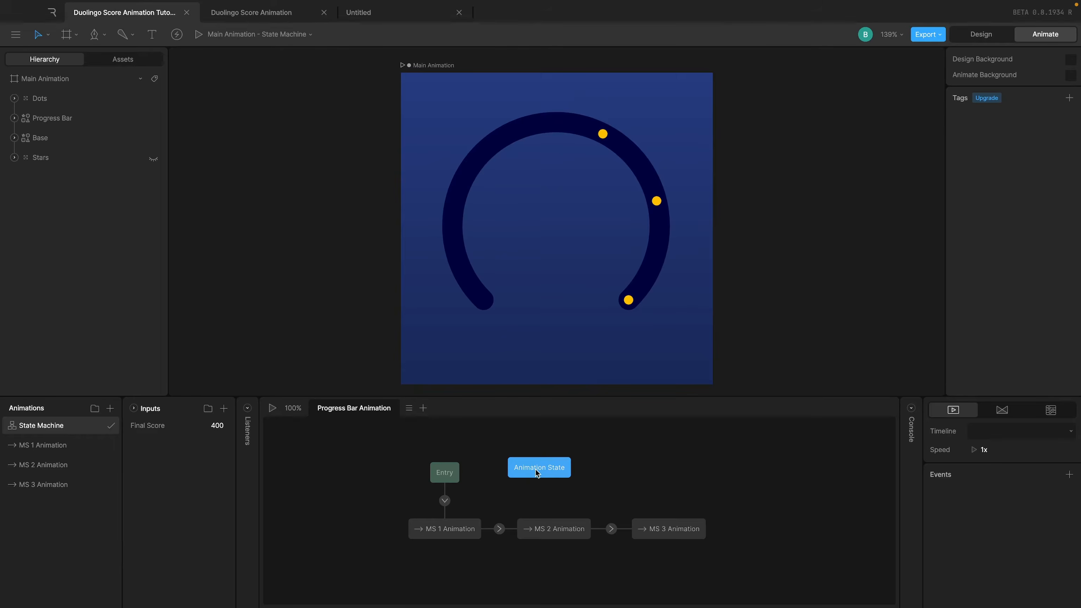
click(445, 535)
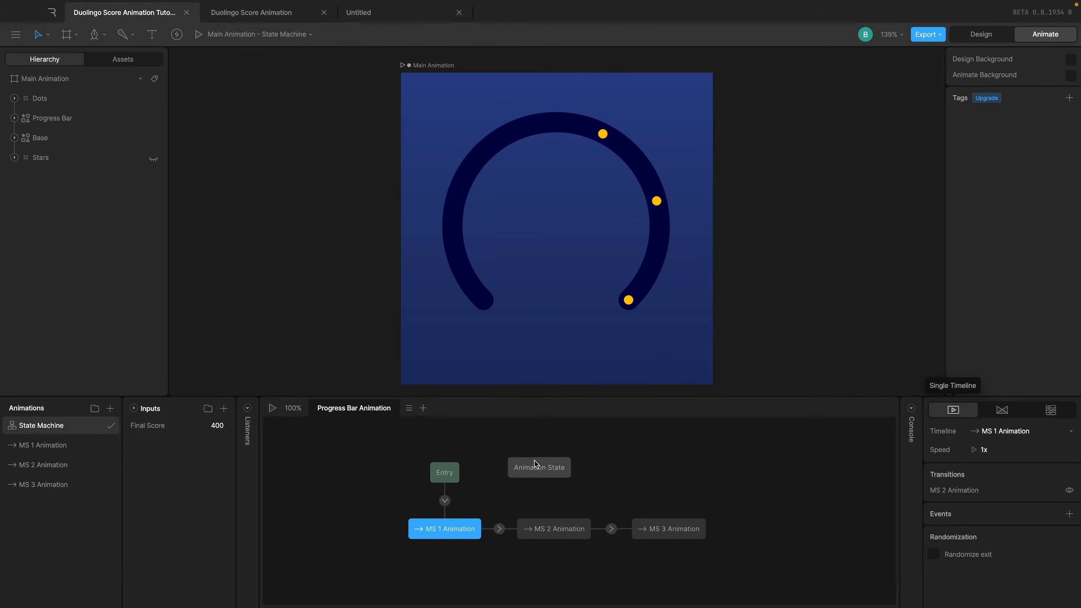
click(535, 474)
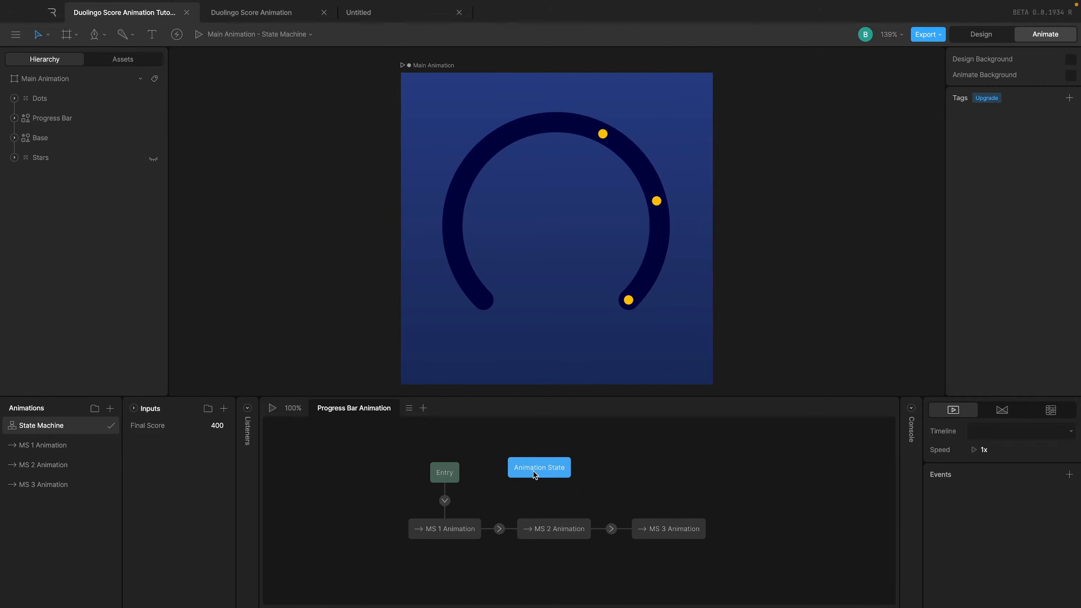
Step: Add a 1D blend state to the Progress Bar Animation layer and delete the empty animation state
right_click(613, 470)
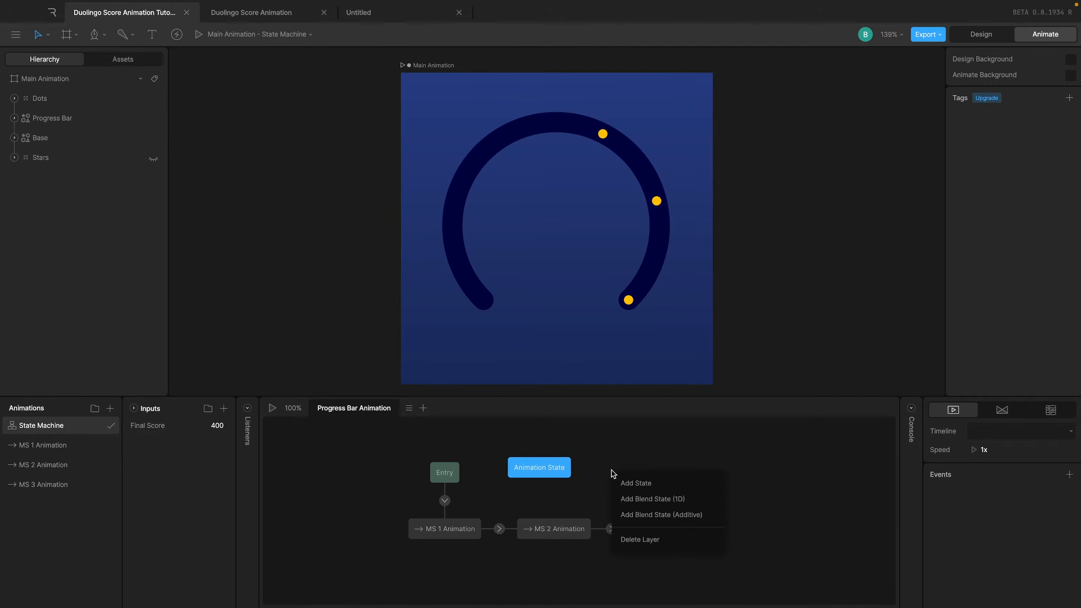
click(654, 506)
click(553, 474)
key(Delete)
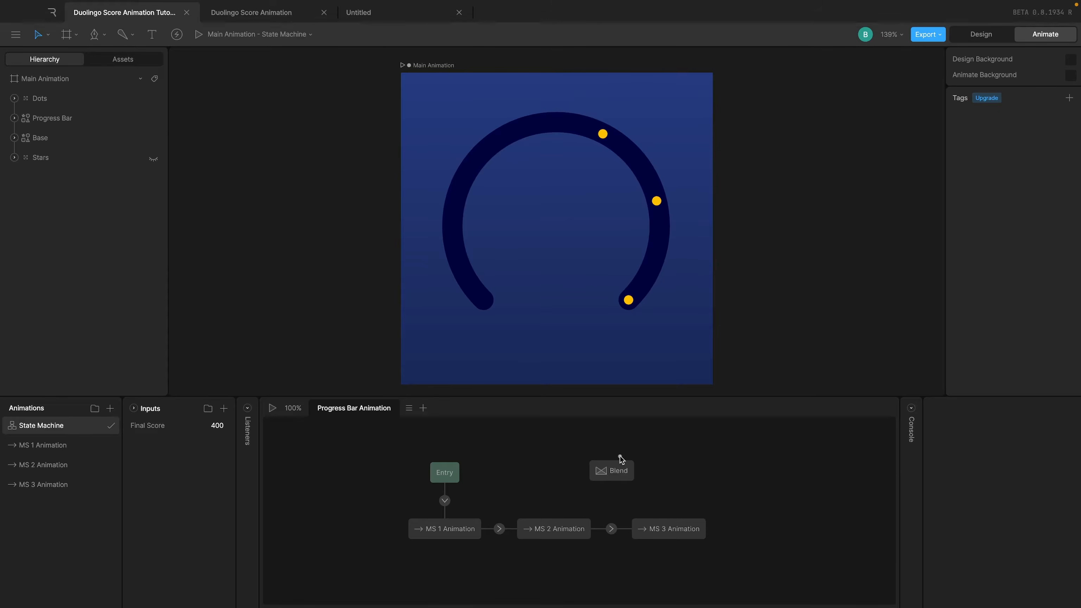
Step: Move the blend state next to Entry and add two empty timeline slots to it
click(621, 459)
drag(621, 458, 530, 460)
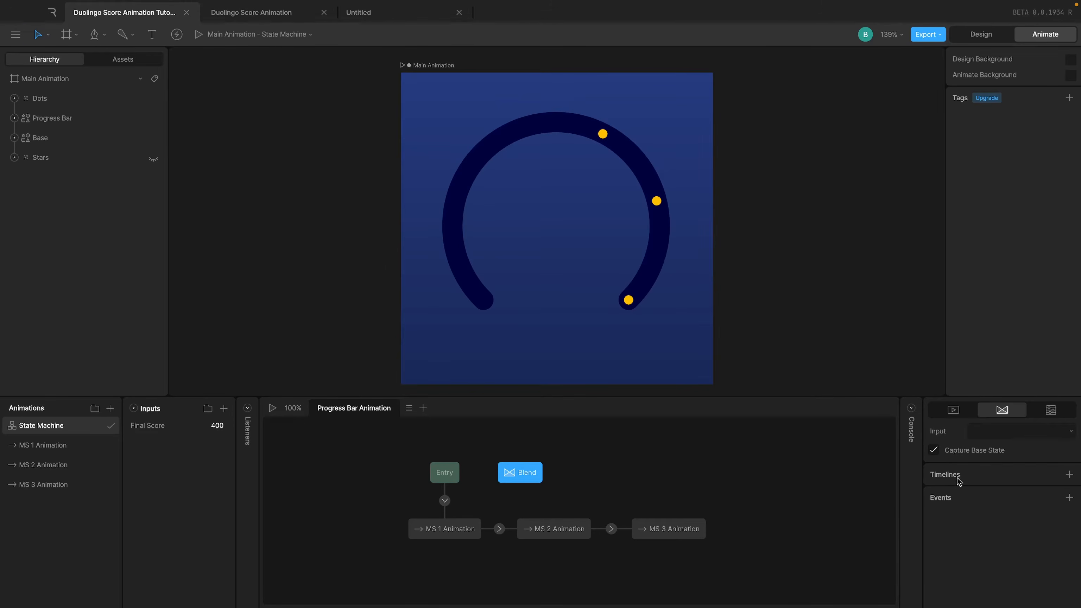
click(1069, 475)
click(1069, 474)
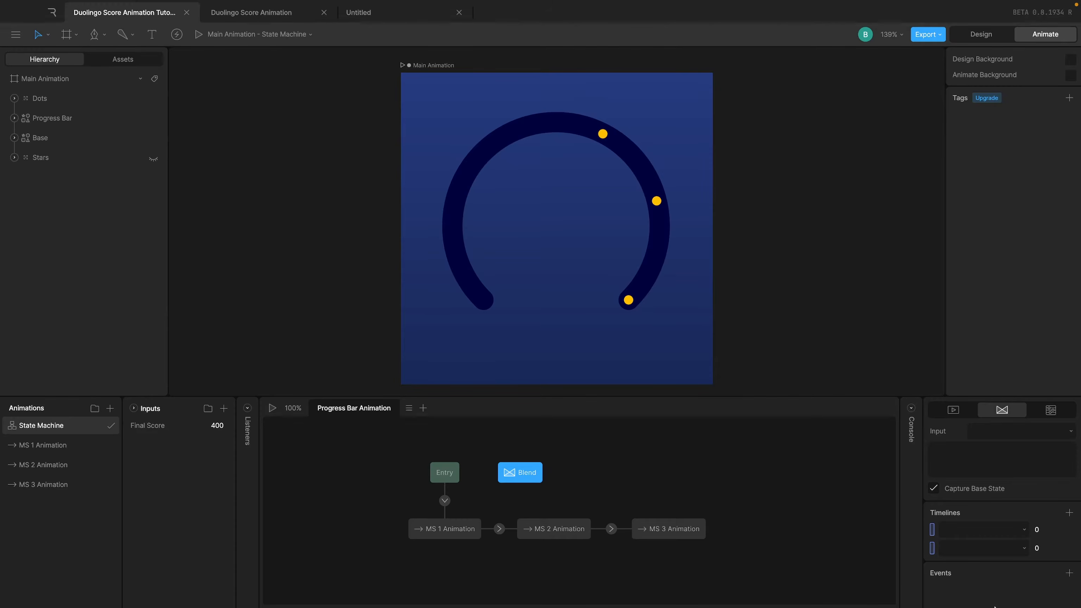
Step: Compare the MS 1 Animation timeline with Timeline 1 in the Untitled file, and return to the tutorial file
click(50, 450)
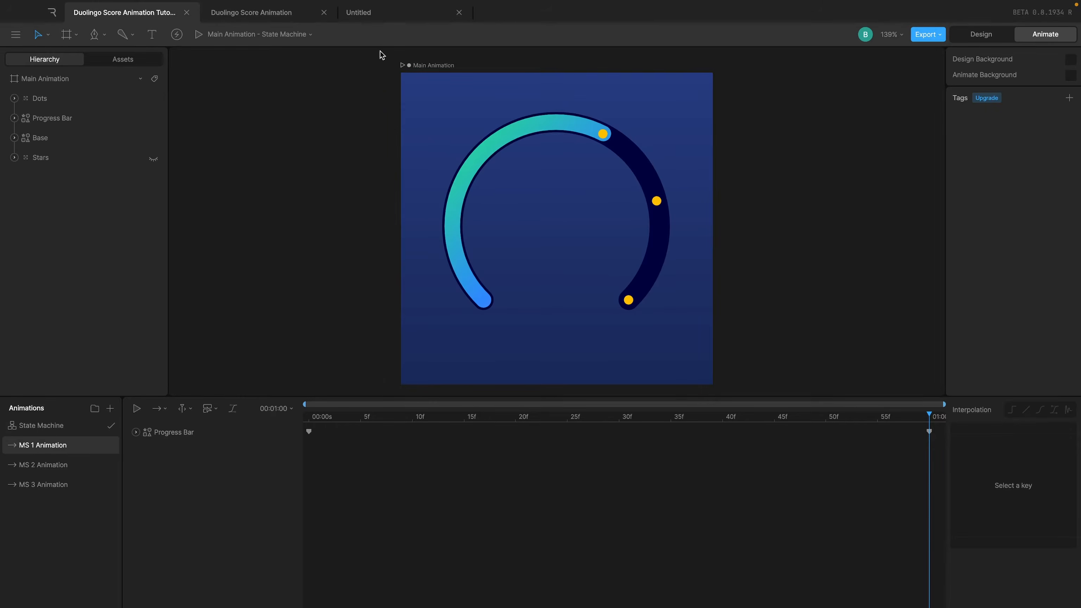
click(371, 15)
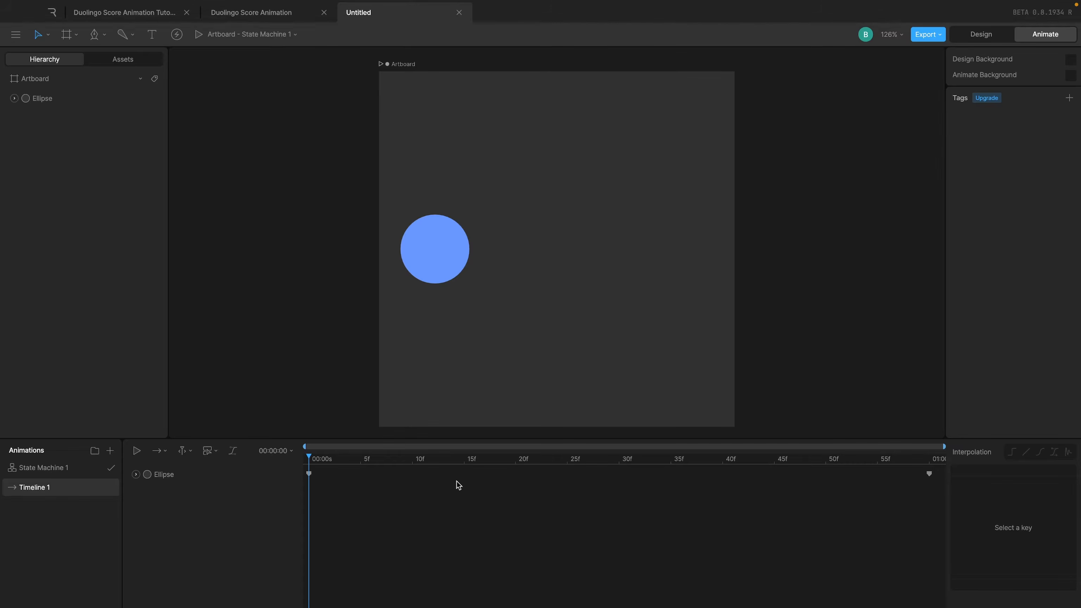
click(138, 15)
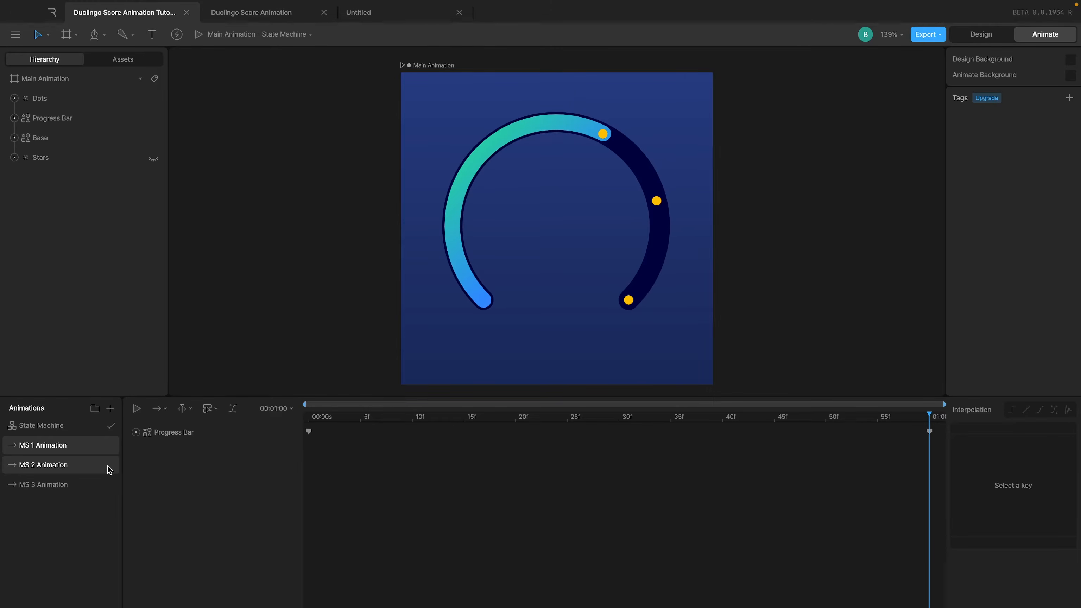
Step: Create a new timeline, place it below MS 3 Animation in the animation list, and name it PB Start
click(109, 408)
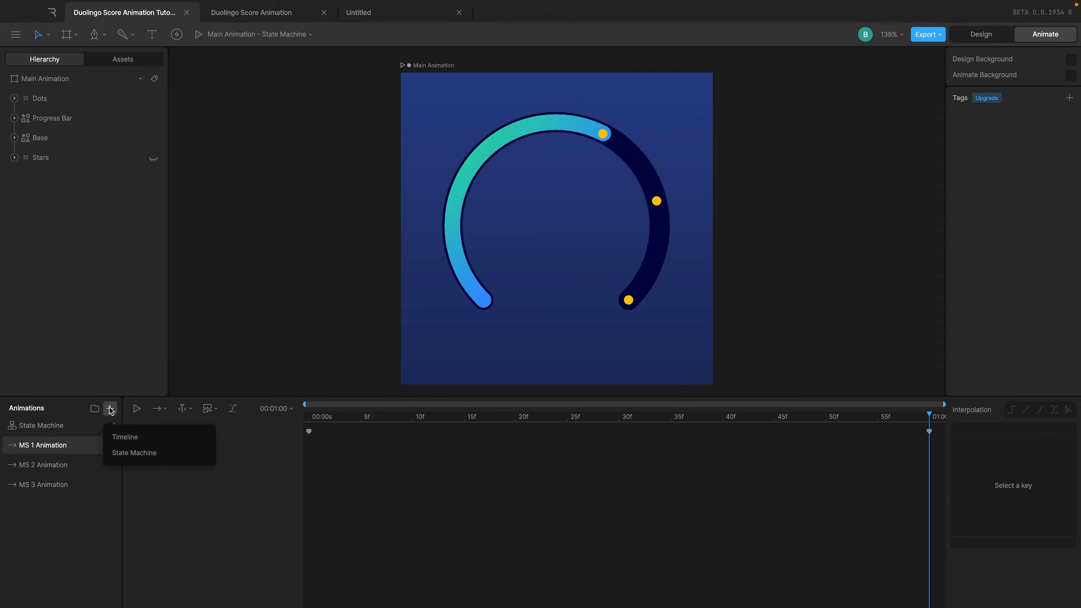
click(124, 435)
drag(59, 427, 48, 506)
double_click(46, 504)
text(P)
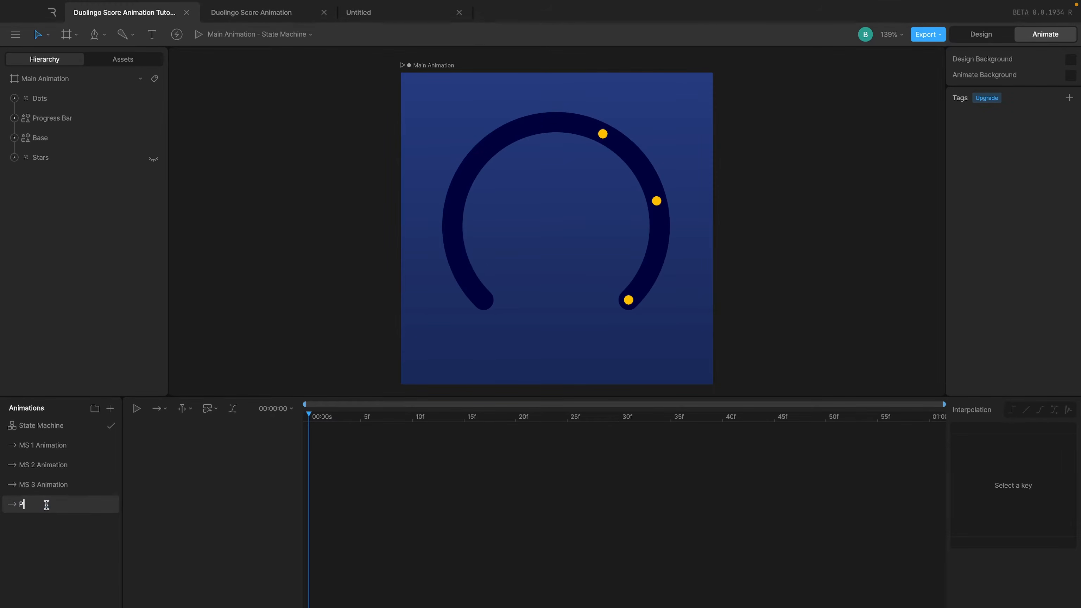
text(B Start)
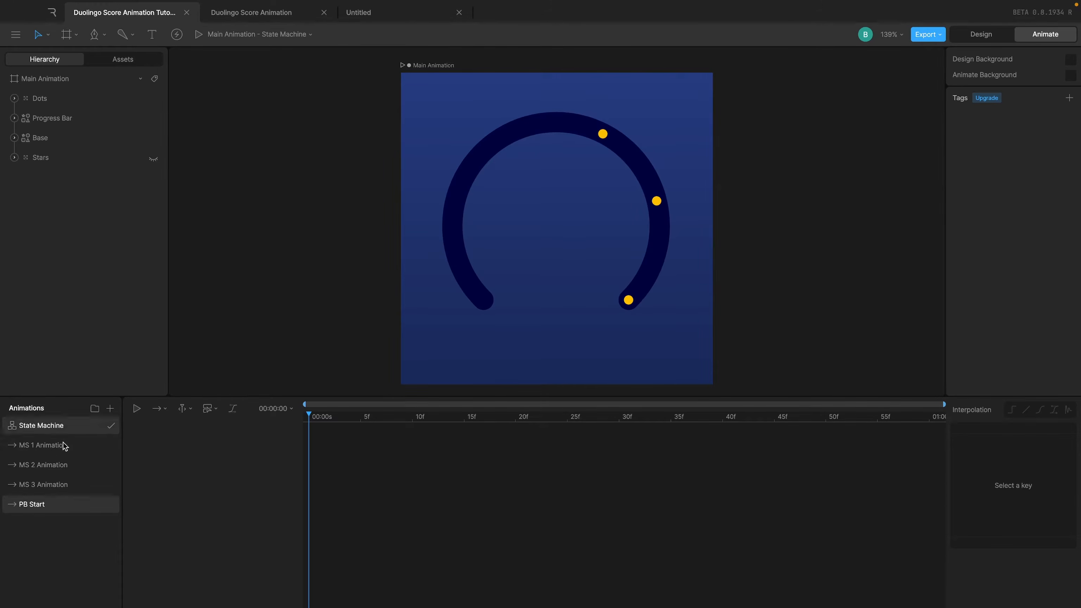
Step: Check MS 1 Animation's first frame, and key the Progress Bar stroke's trim Start at 0% on the first frame of PB Start
click(47, 446)
click(315, 422)
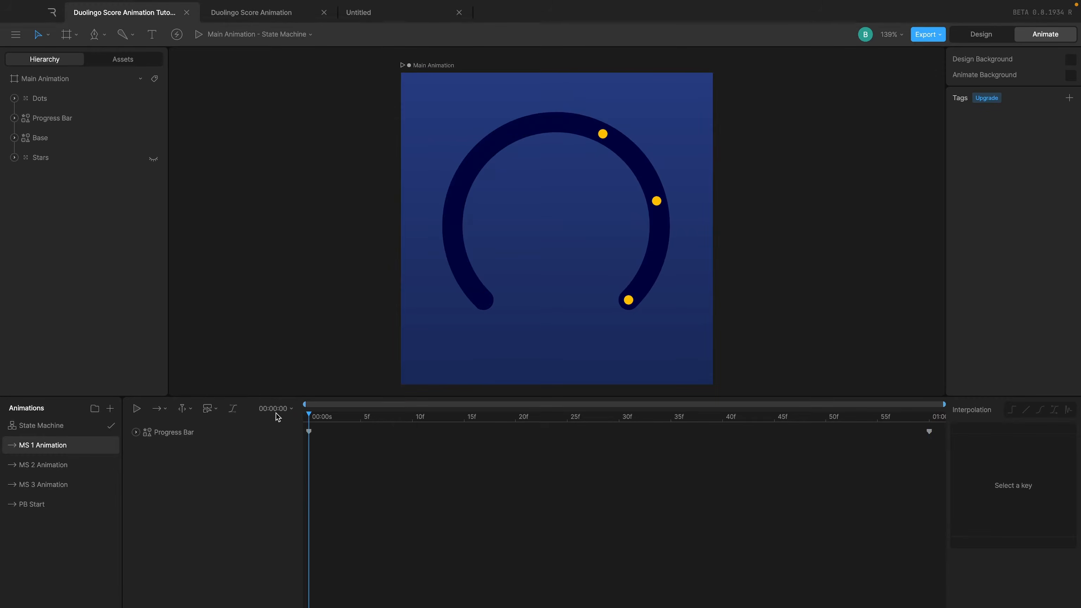
click(40, 504)
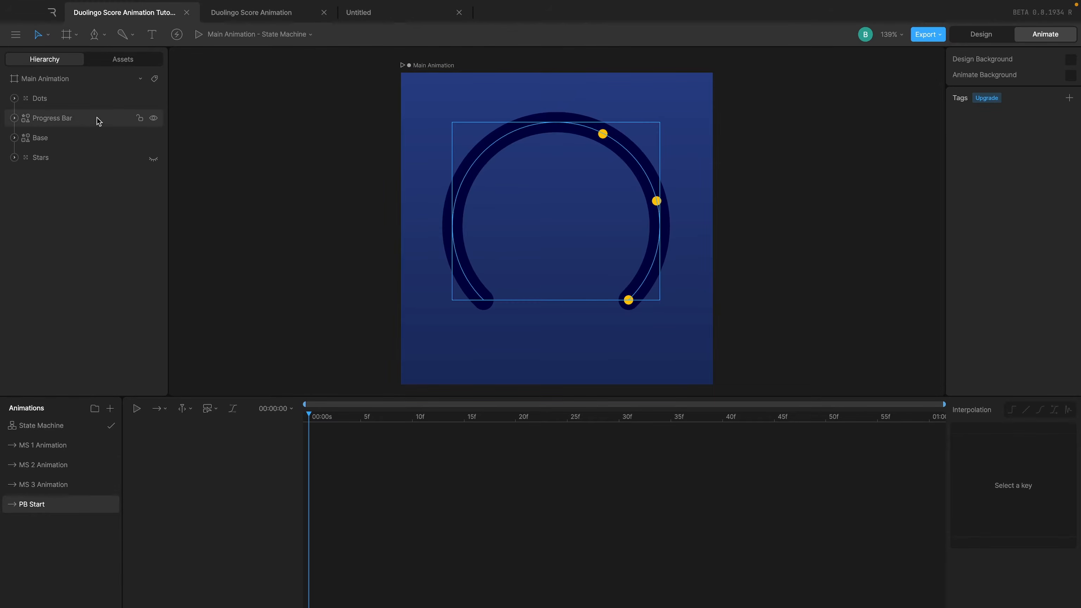
click(69, 124)
click(957, 230)
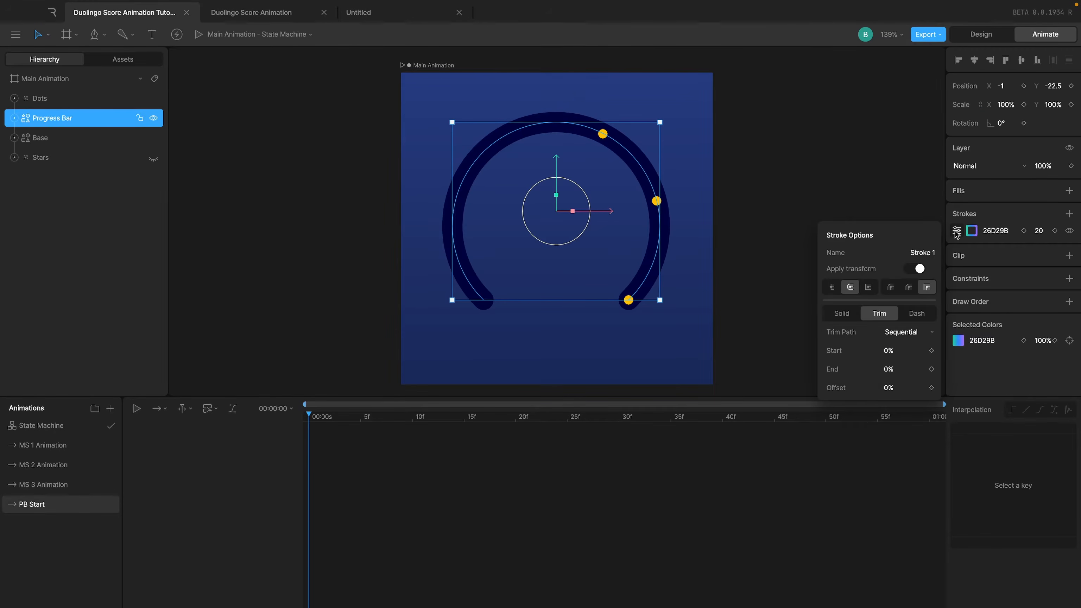
click(931, 351)
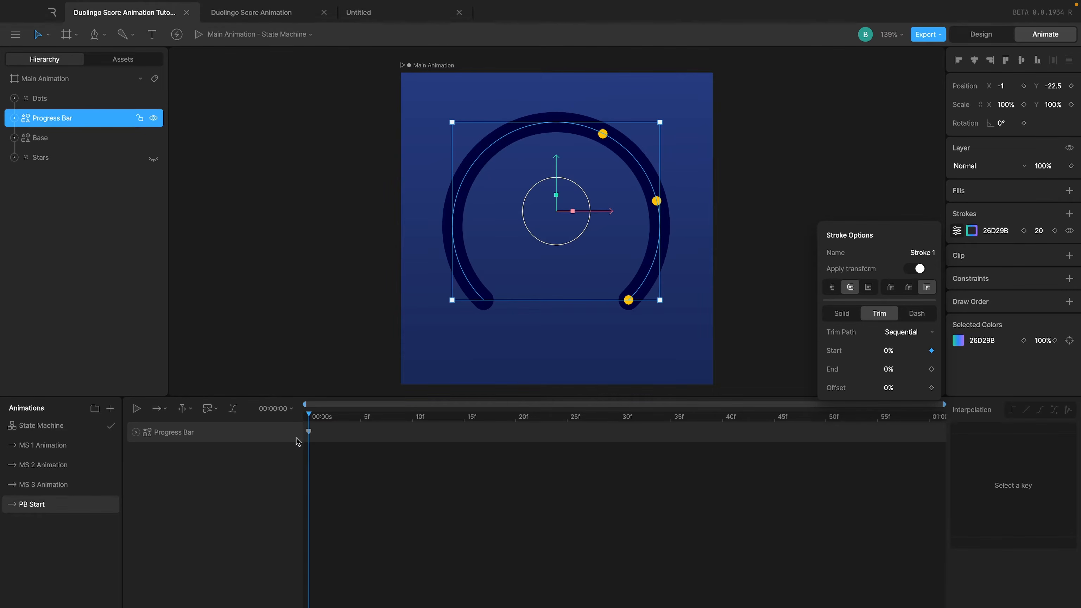
Step: Rename the PB Start timeline to PB Start State
click(62, 507)
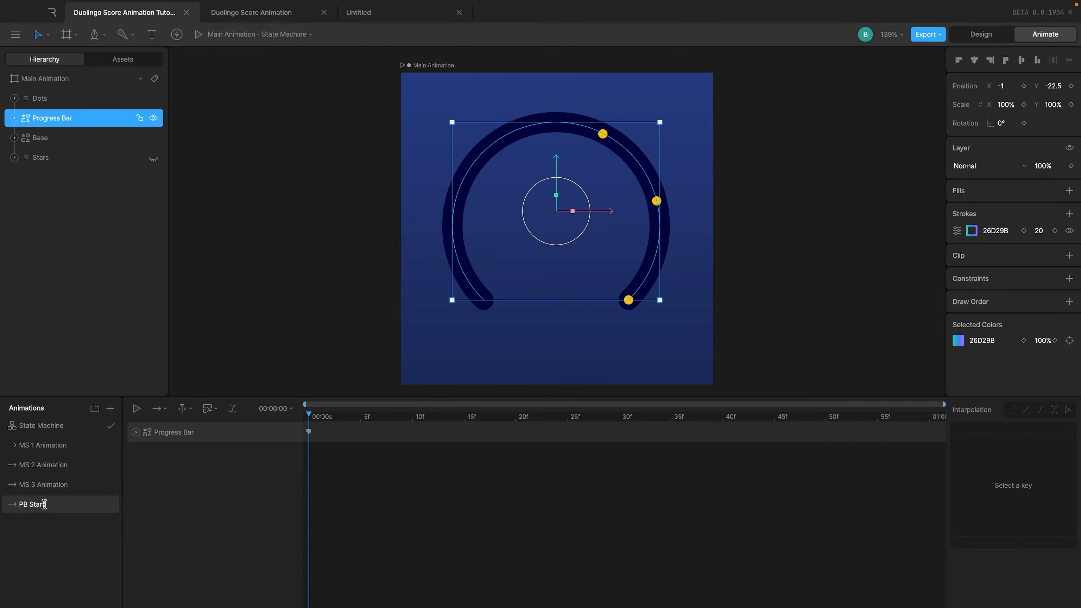
text(State)
key(Return)
Step: Create another timeline, place it below PB Start State, and name it PB End State
click(110, 408)
click(124, 436)
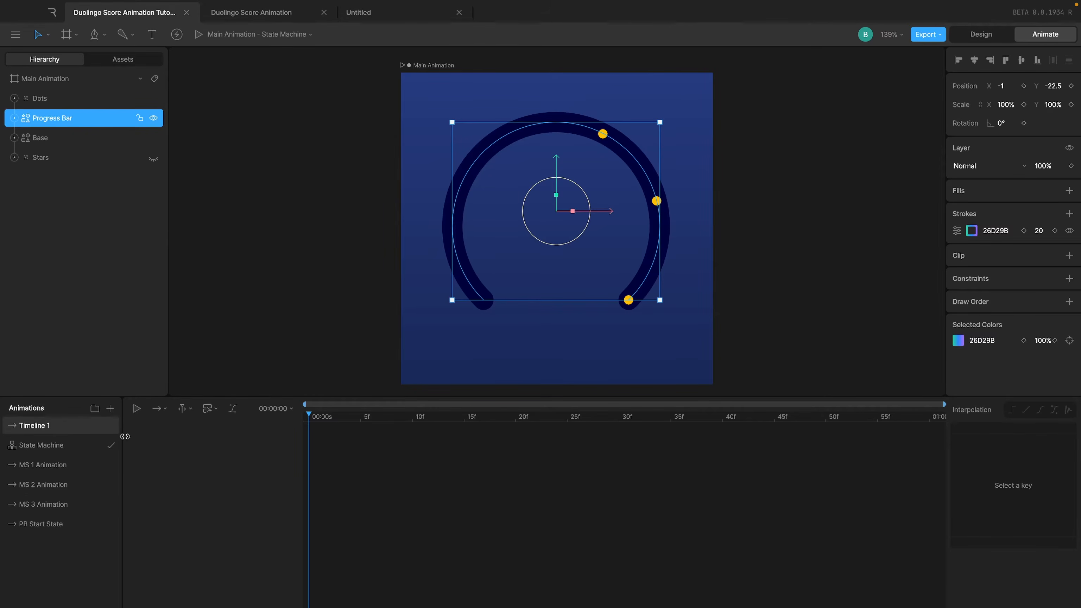
double_click(47, 524)
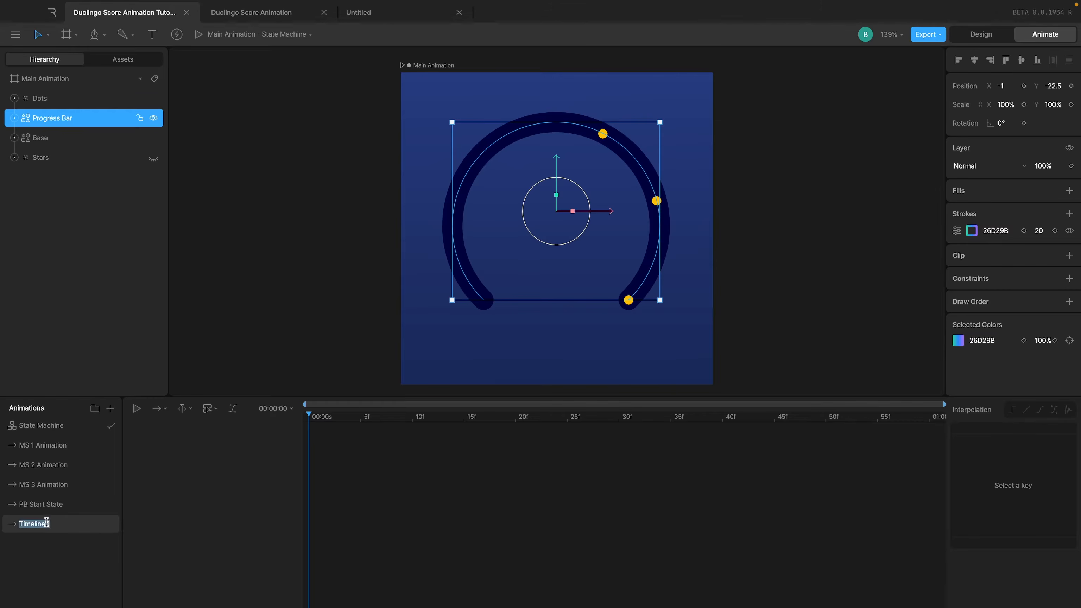
text(PB End State)
key(Return)
Step: Key the Progress Bar stroke's trim Start at 100% on PB End State's first frame, and compare it with PB Start State
click(956, 231)
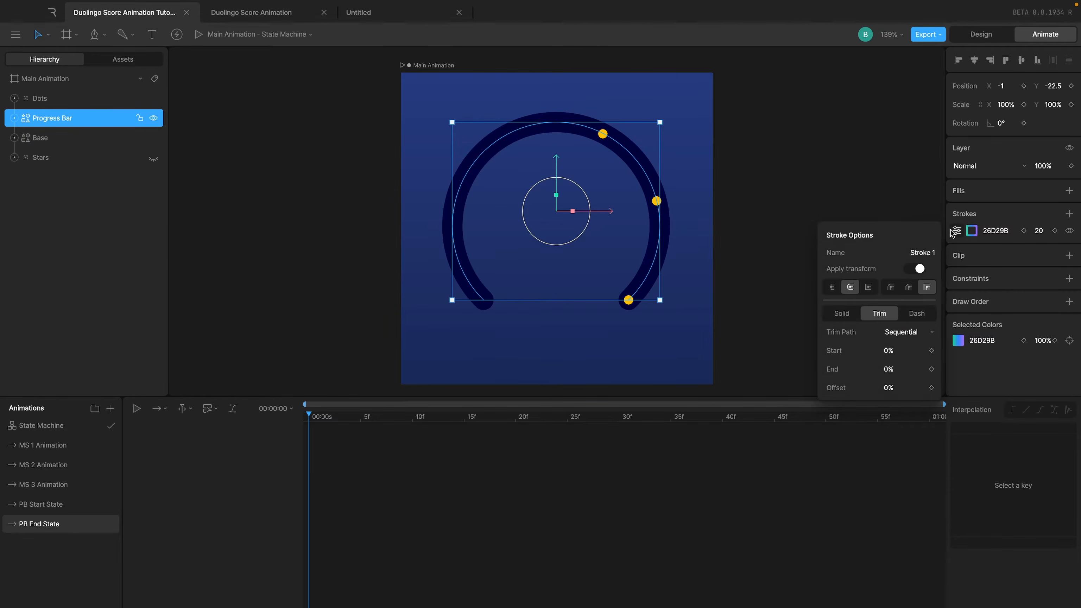
click(902, 350)
text(100)
key(Return)
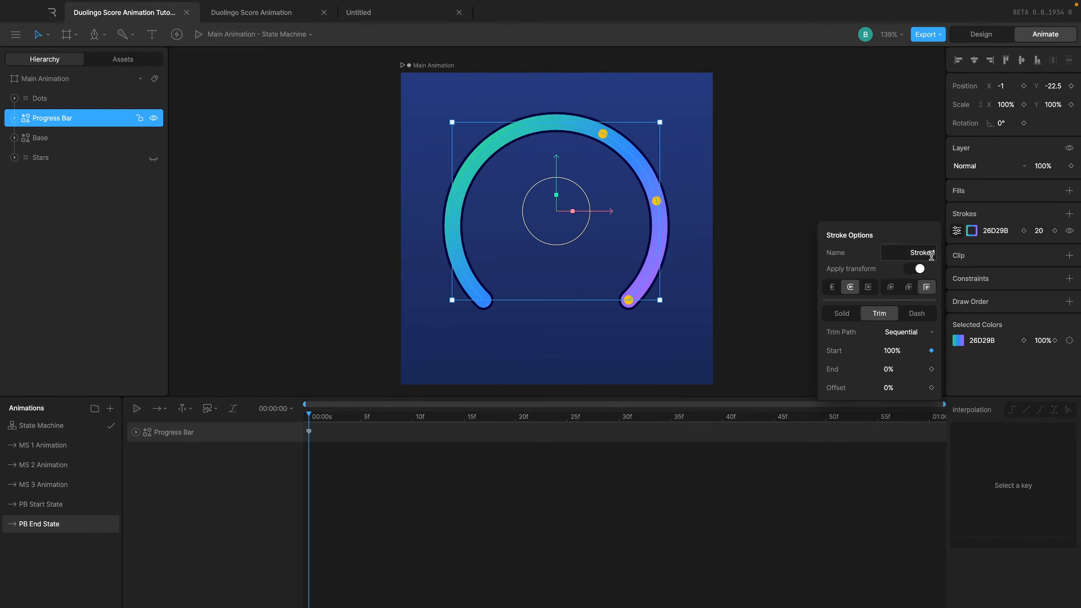
click(779, 275)
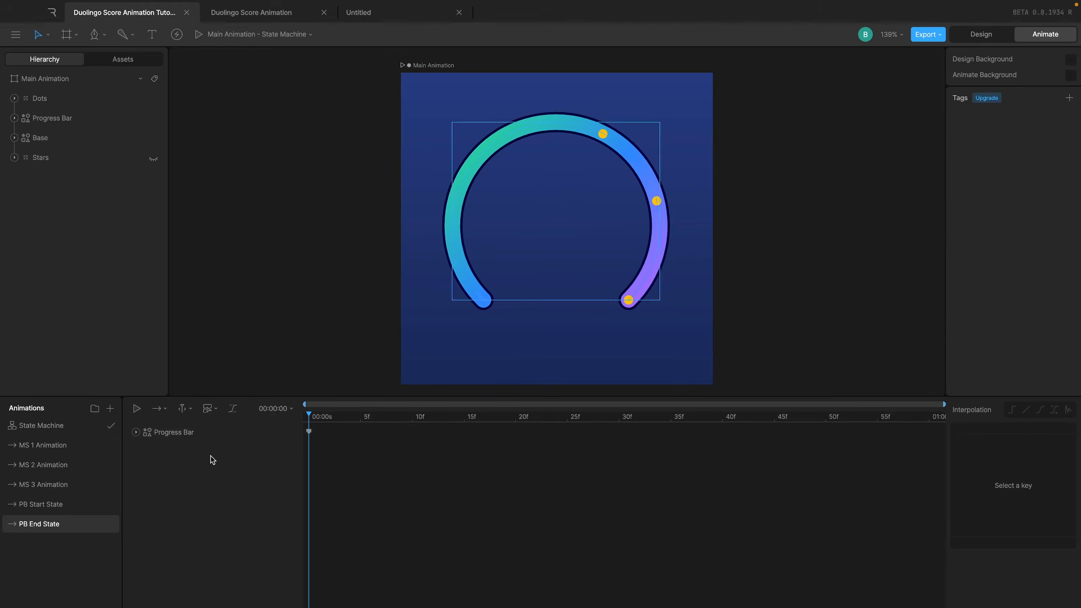
click(65, 505)
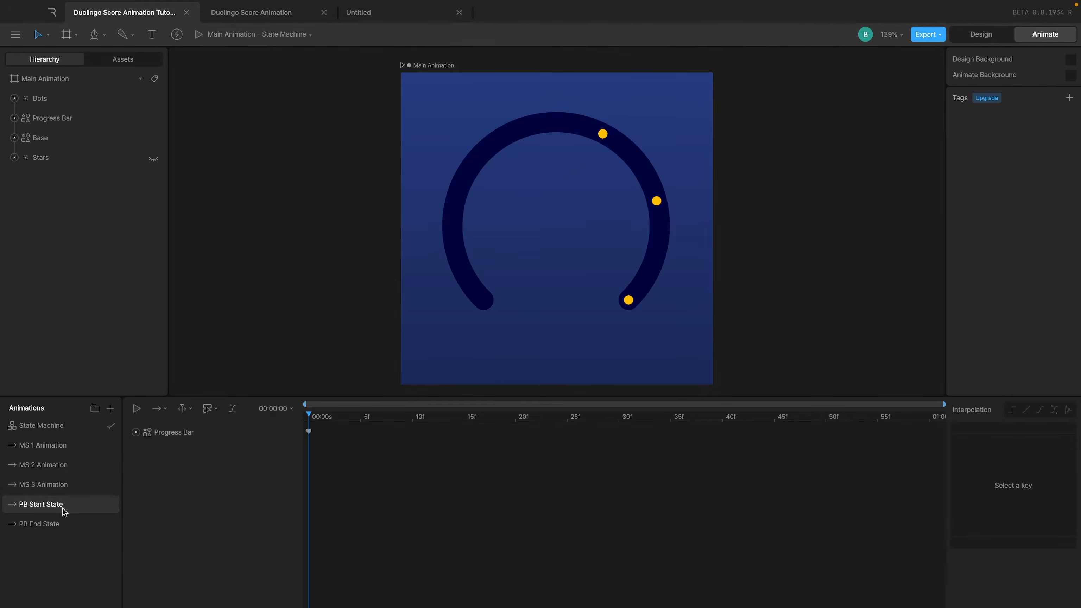
click(61, 523)
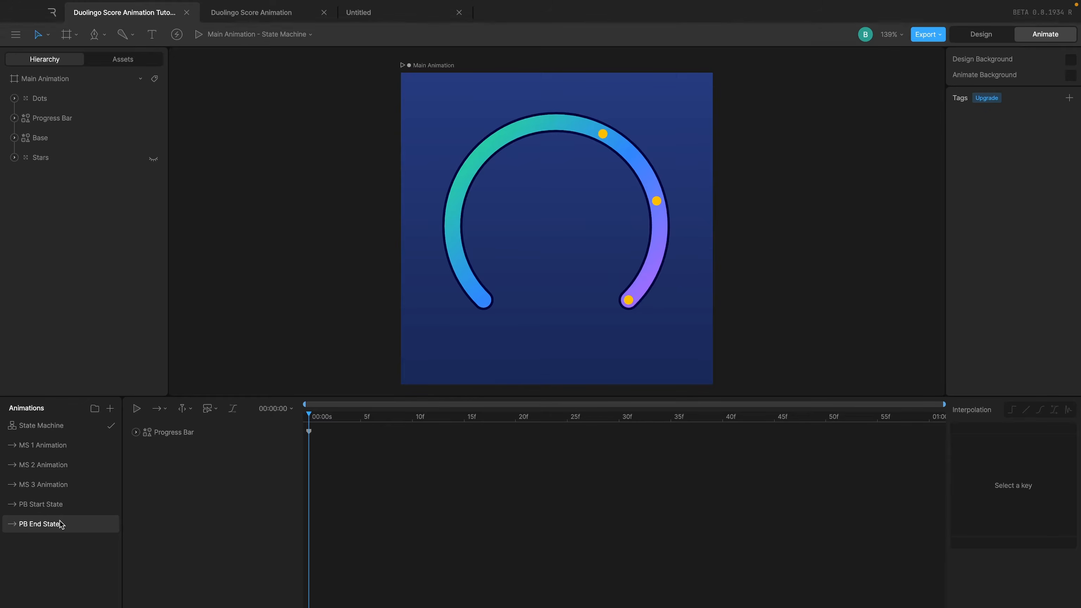
Step: Assign PB Start State and PB End State as the two timelines of the state machine's Blend state
click(68, 425)
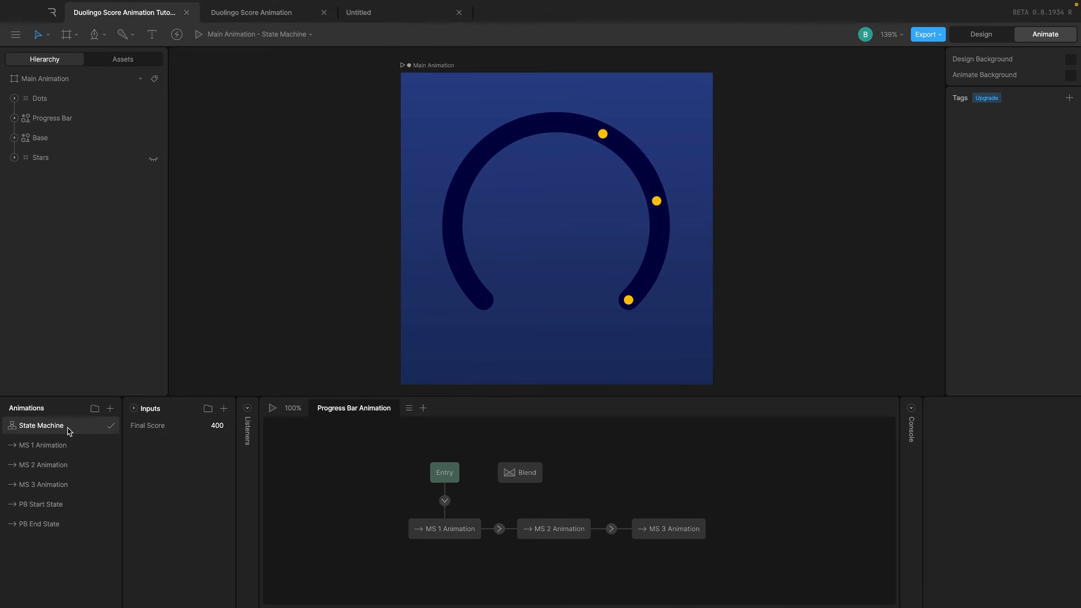
click(521, 473)
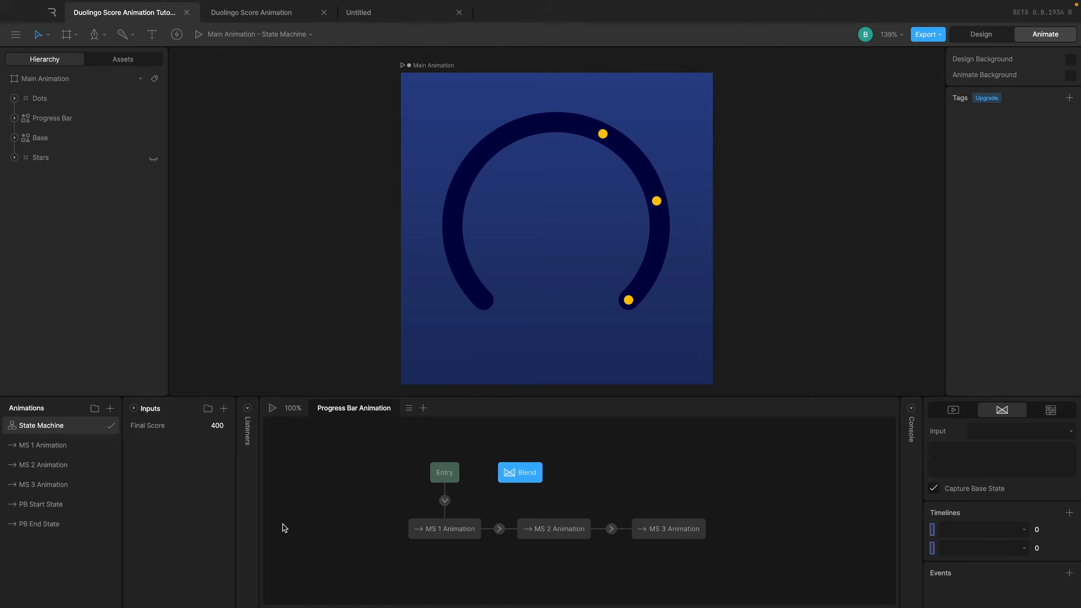
click(59, 511)
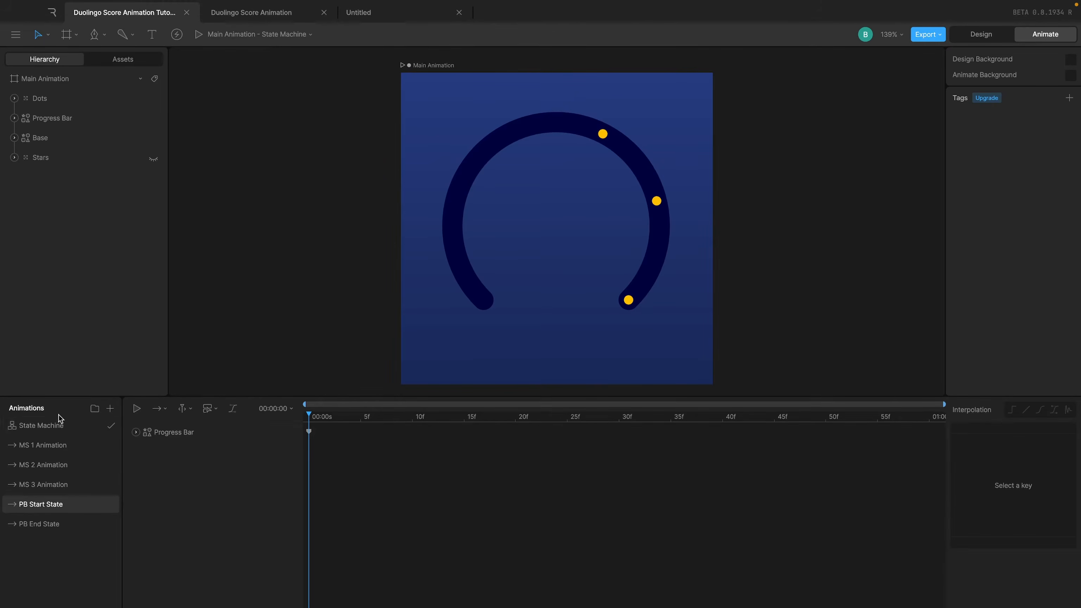
click(59, 425)
click(516, 468)
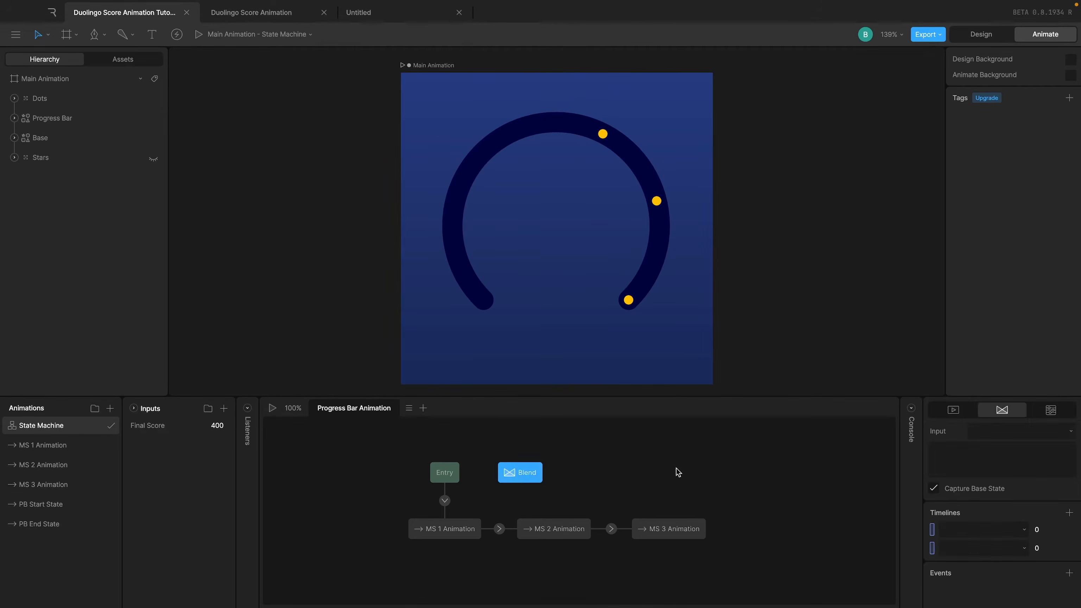
click(1021, 530)
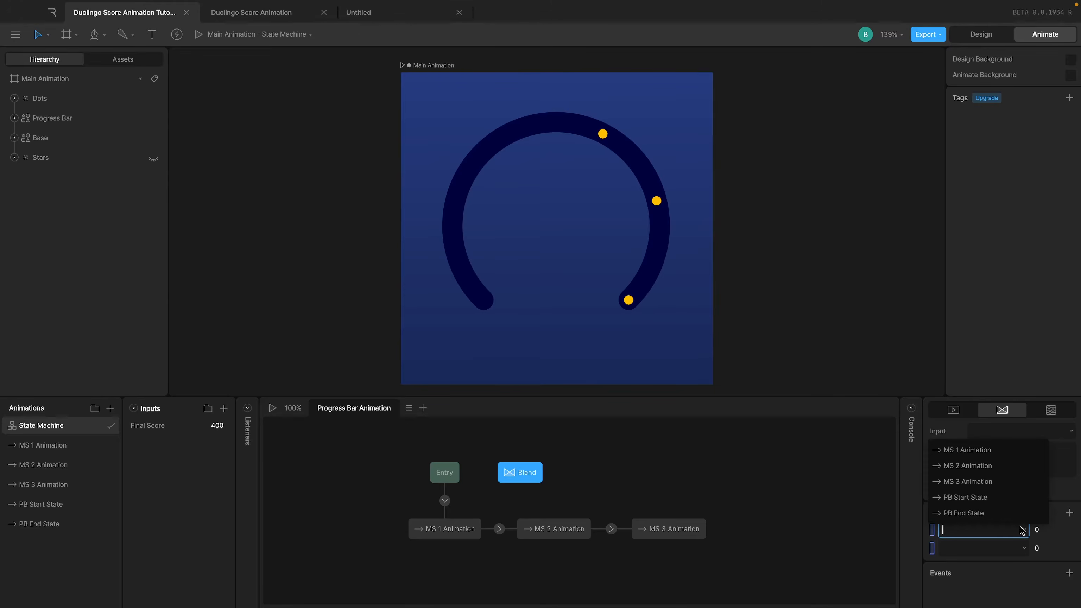
click(996, 499)
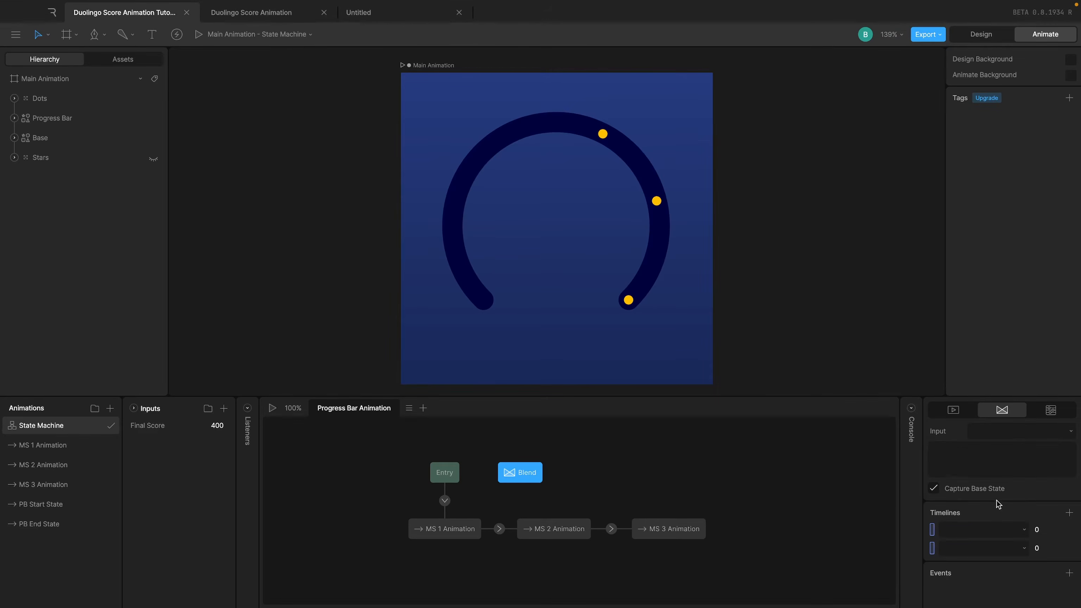
click(1017, 548)
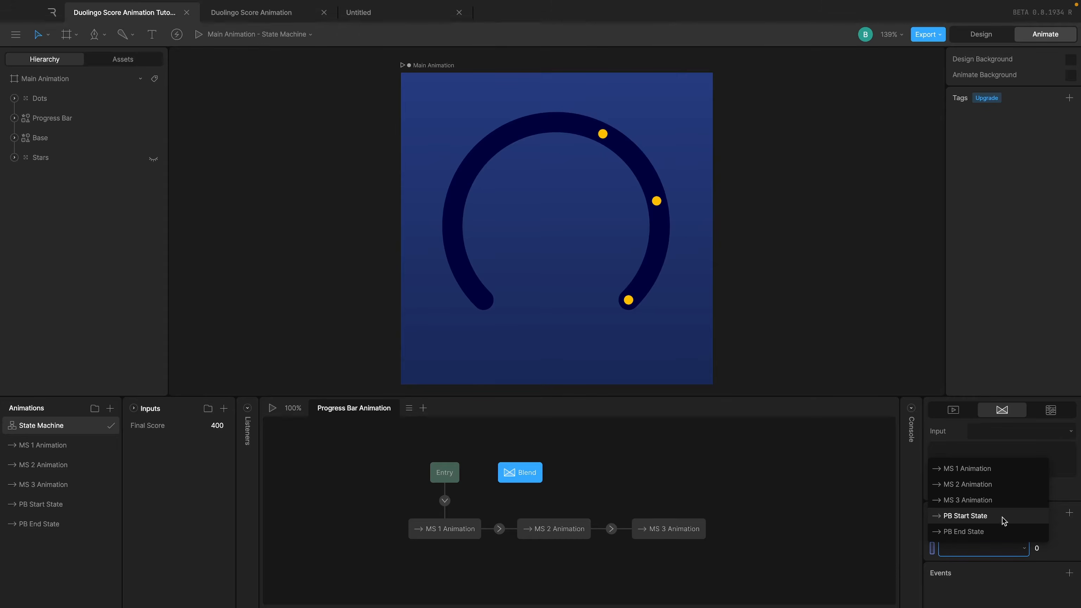
click(988, 533)
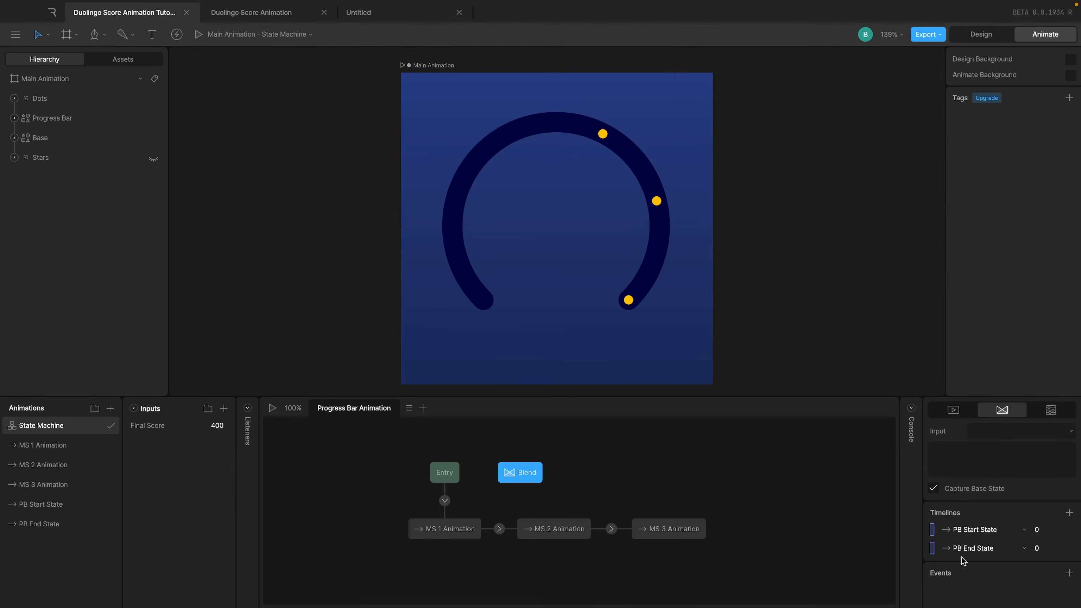
Step: Check the PB End State timeline, and set its value in the Blend state to 1000
click(65, 531)
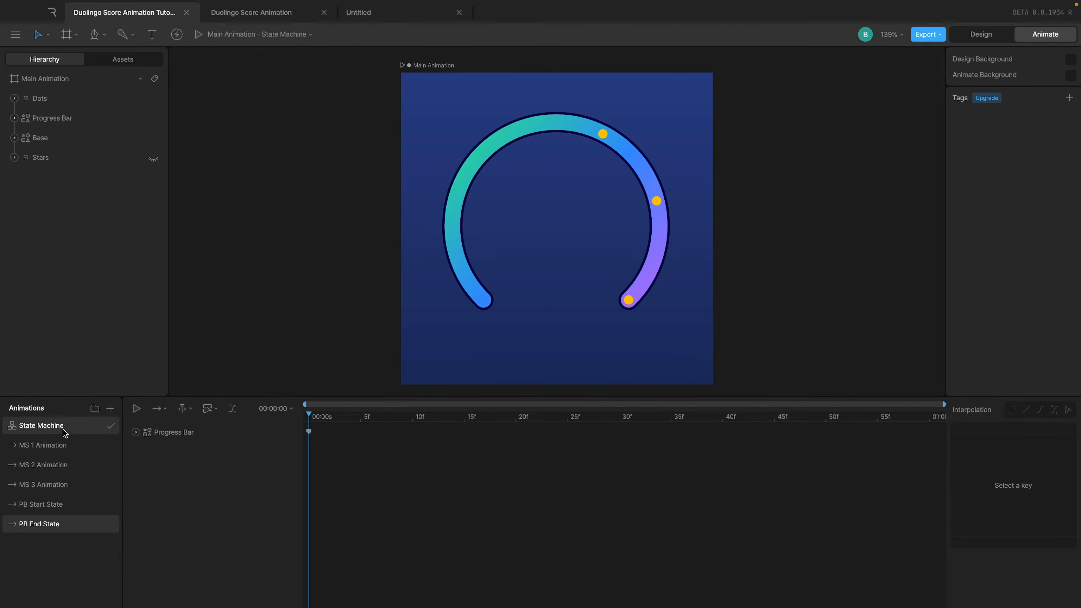
click(108, 425)
click(516, 479)
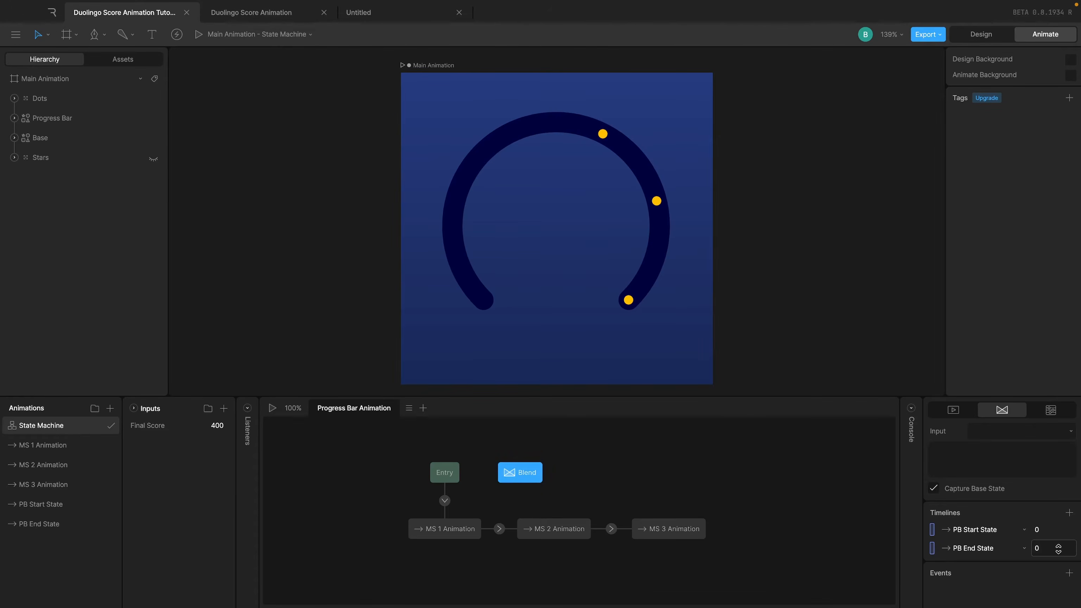
click(1058, 550)
text(1000)
key(Return)
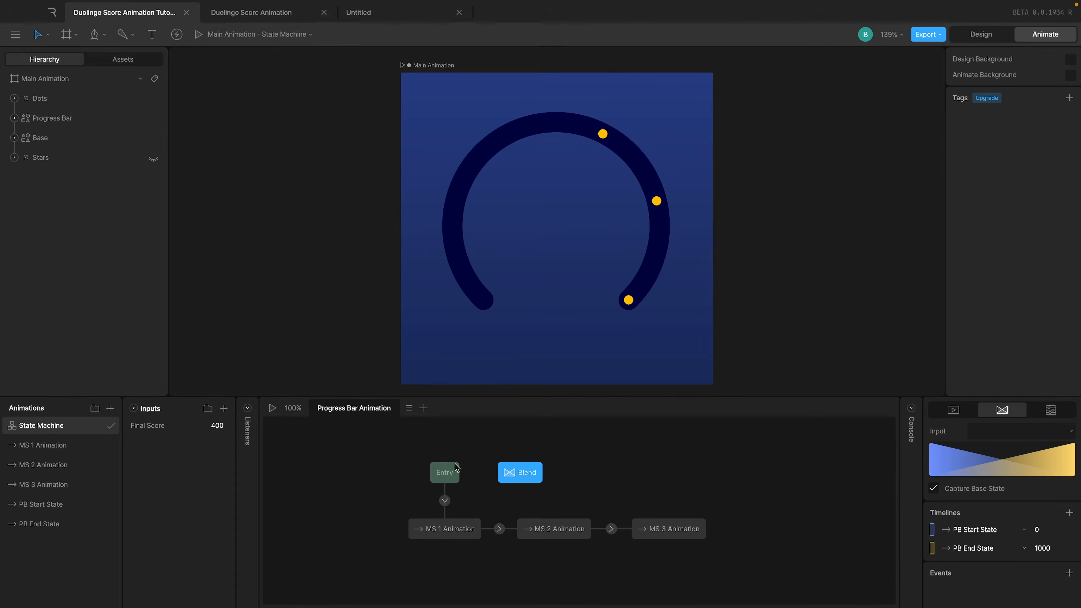
Step: Check the PB Start State timeline, and choose Final Score as the Blend state's input
click(76, 511)
click(59, 432)
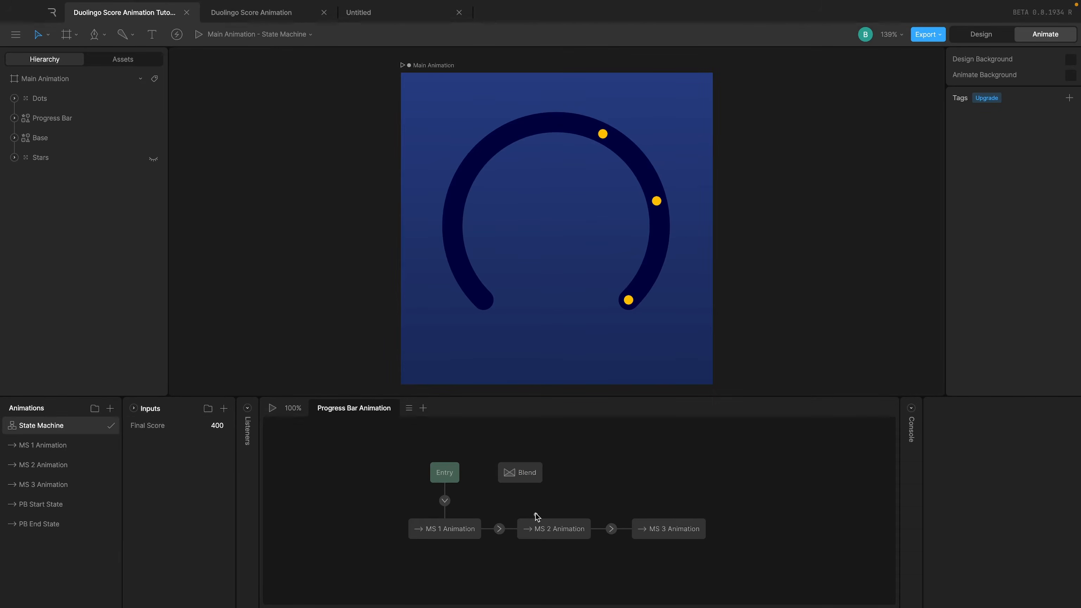
click(521, 474)
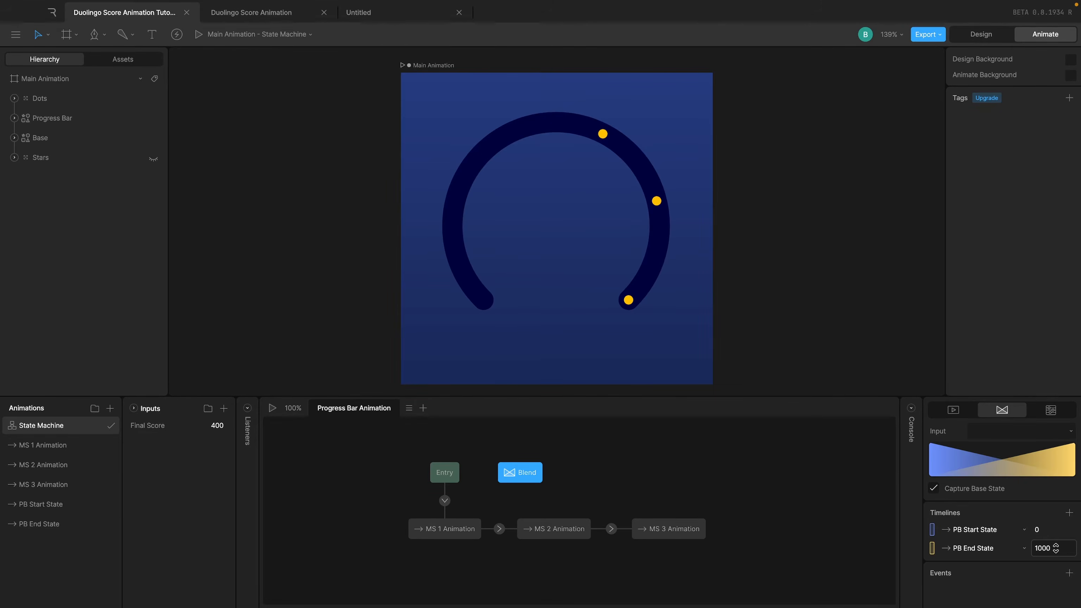
click(980, 433)
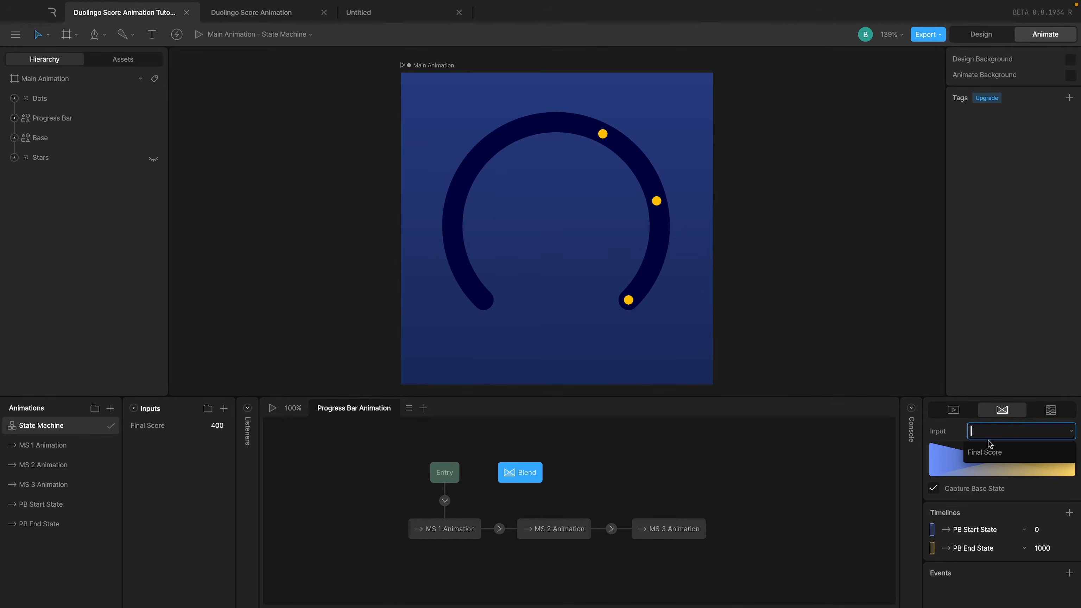
click(988, 452)
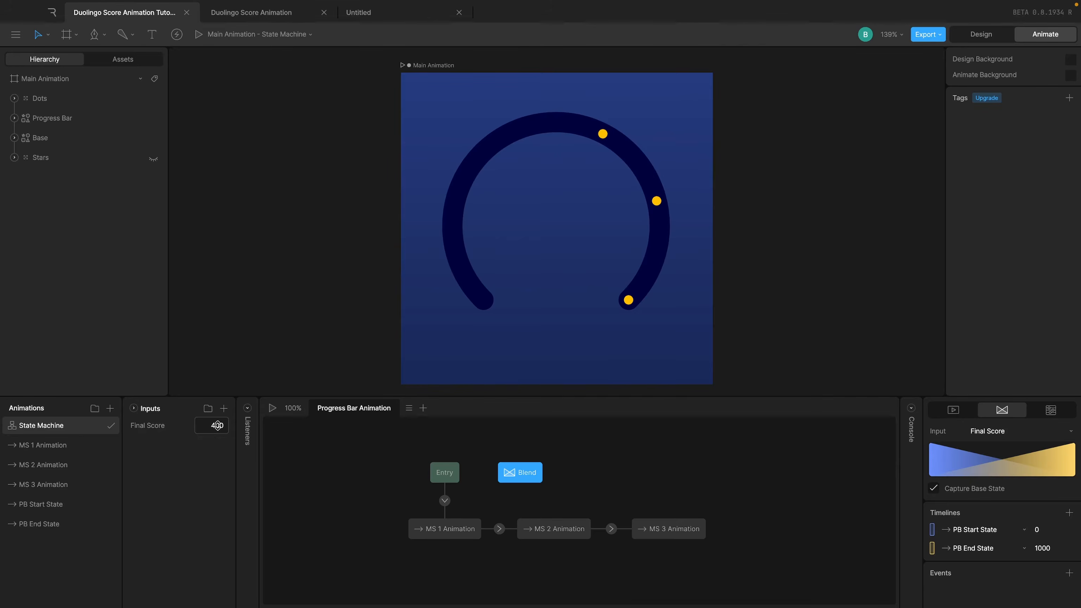
Step: Lower the Final Score input to 320, and test the playing state machine by reducing the score to 160
drag(219, 425, 213, 480)
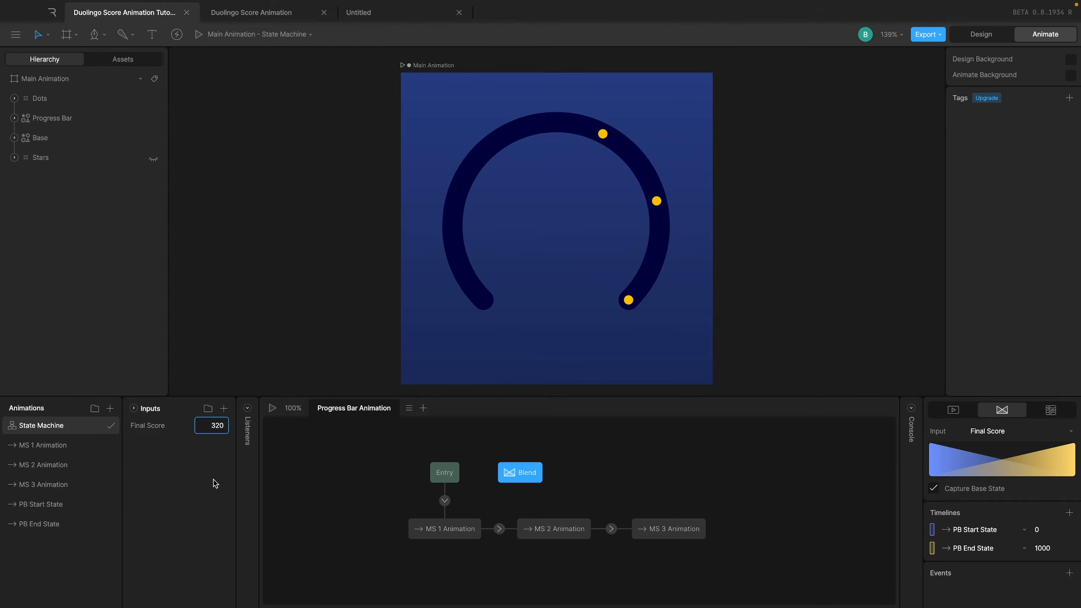
click(272, 409)
drag(222, 426, 221, 522)
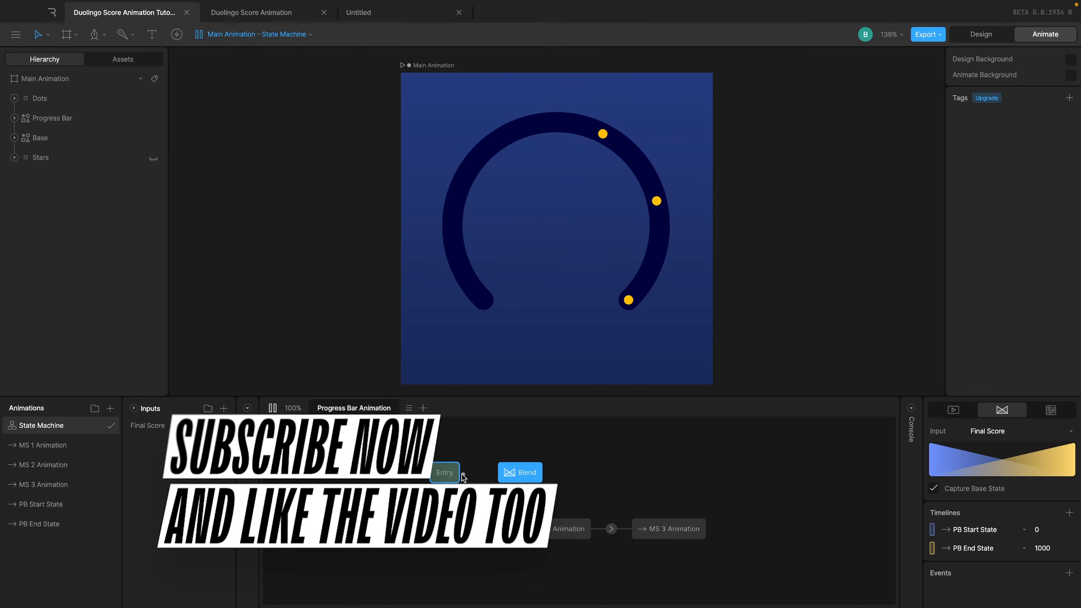
Step: Add a transition from Entry to Blend and restart the state machine playback
click(509, 474)
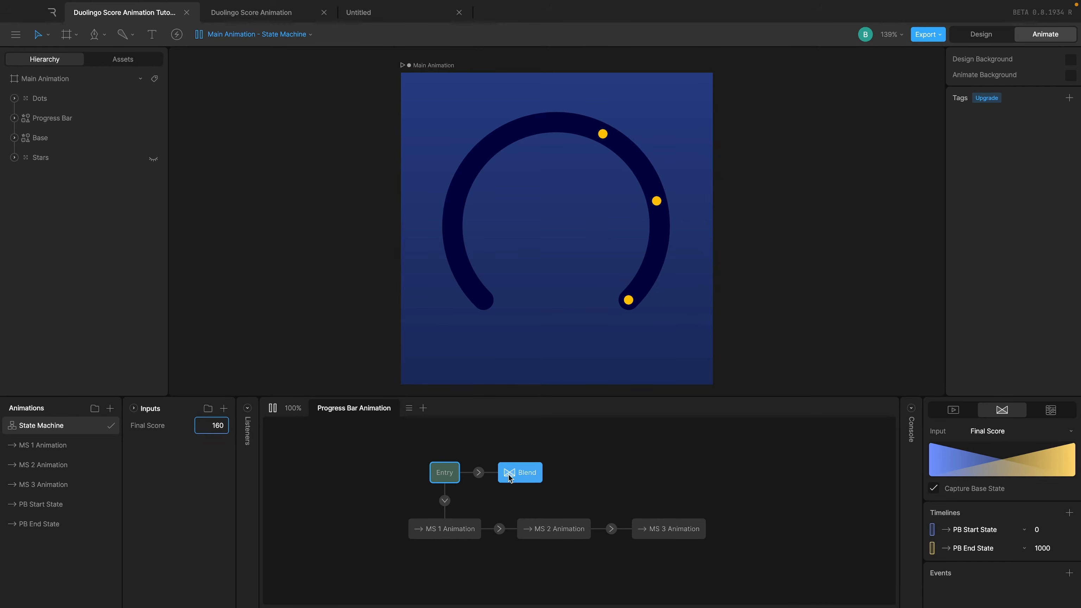
click(270, 411)
click(270, 409)
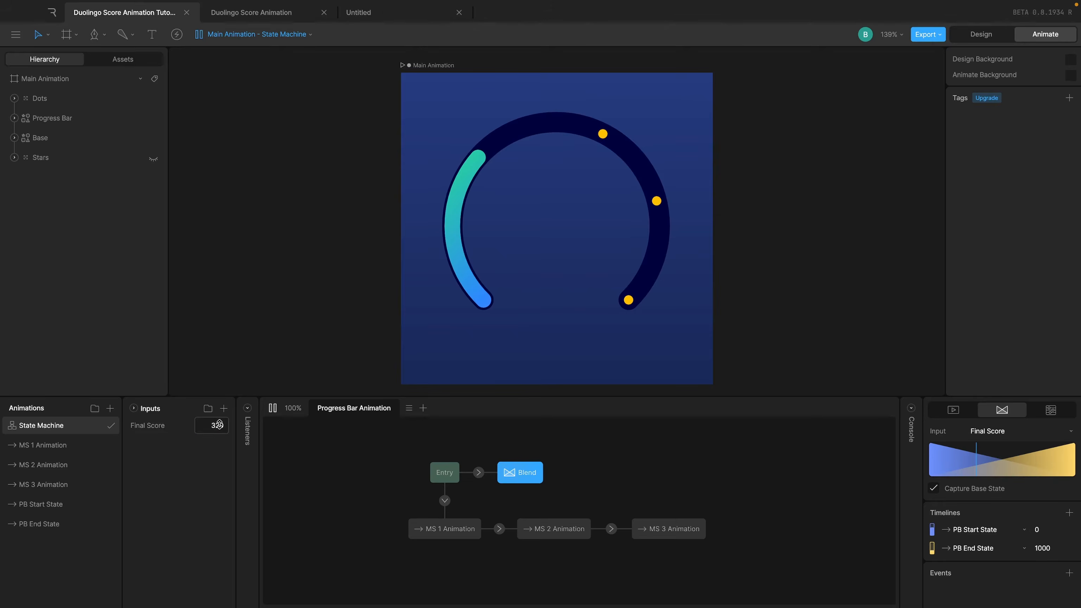
Step: Test the progress bar during playback by raising Final Score gradually, entering 500, and raising it further
drag(218, 426, 241, 326)
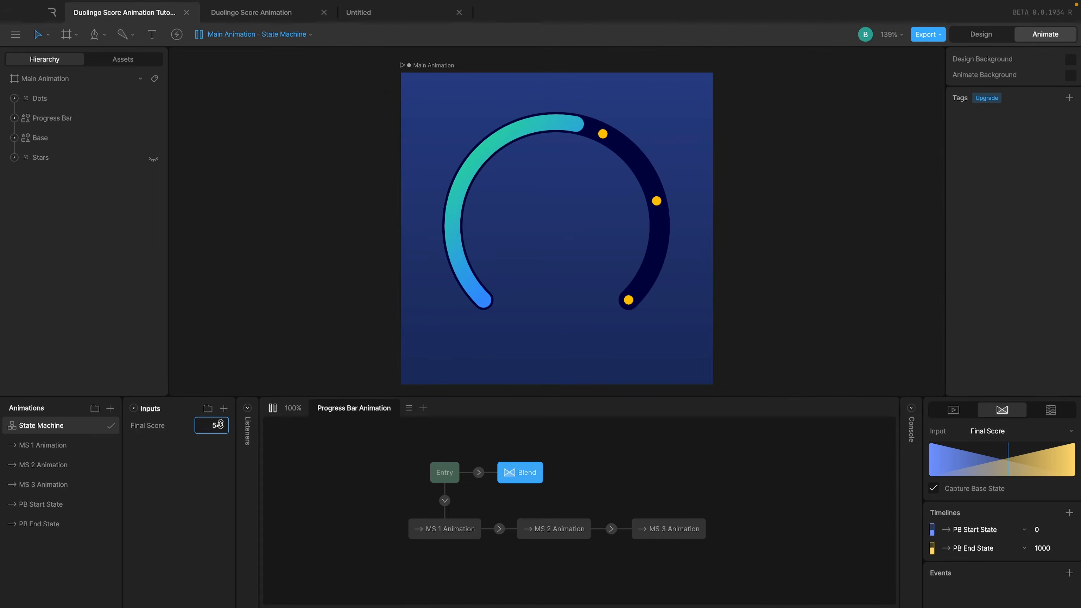
text(500)
key(Return)
drag(210, 421, 241, 311)
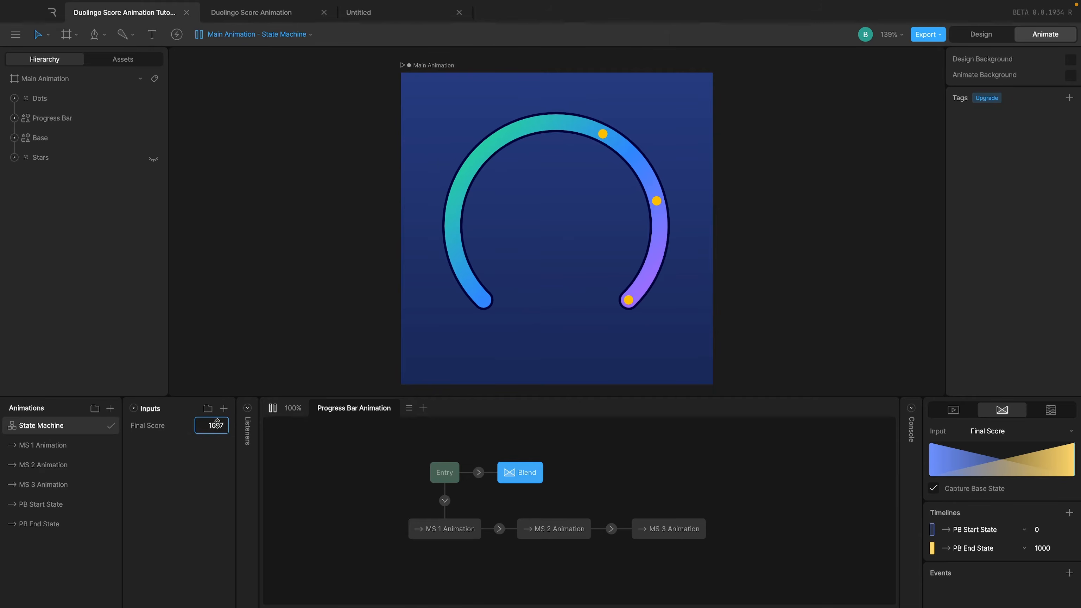
Step: Test the progress bar during playback with Final Score values of 100 and 1000
click(217, 423)
text(100)
key(Return)
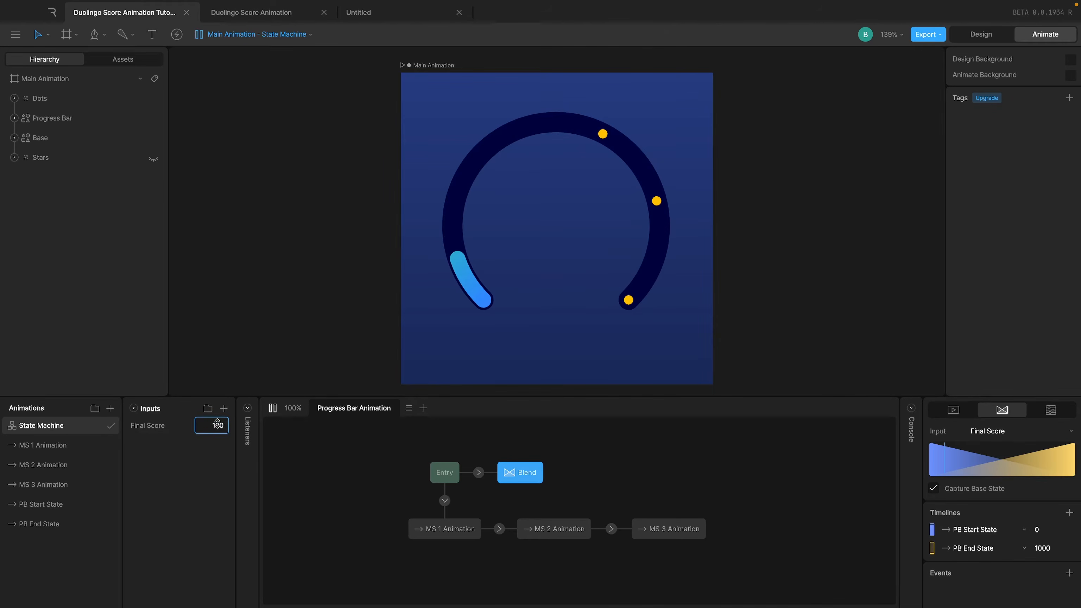
click(217, 424)
text(1000)
key(Return)
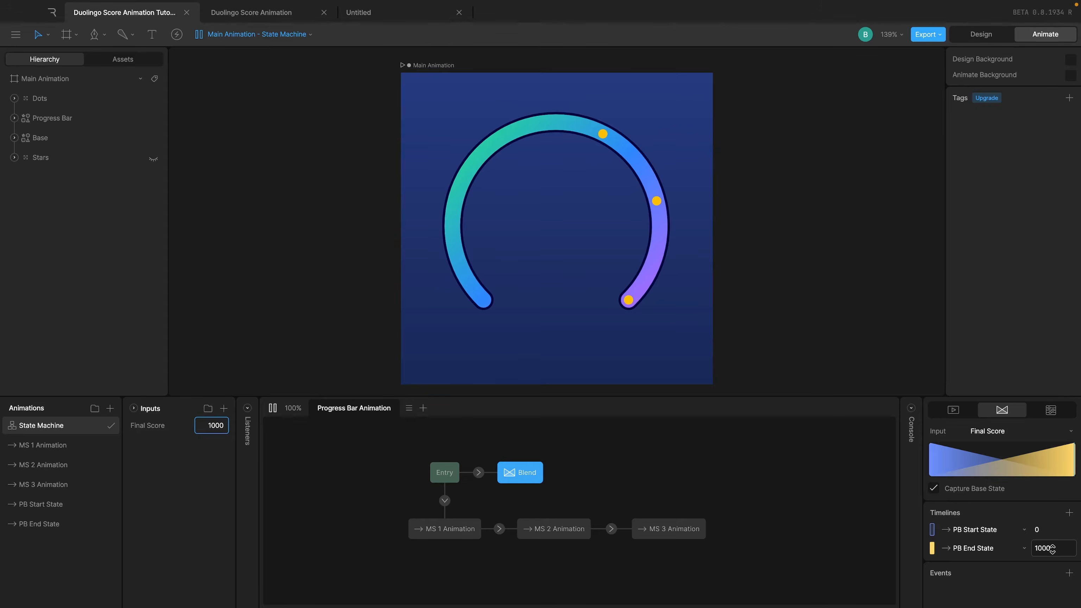
Step: Reduce Final Score gradually to 475 to watch the progress bar respond, and stop the playback
drag(215, 425, 215, 568)
drag(210, 420, 201, 577)
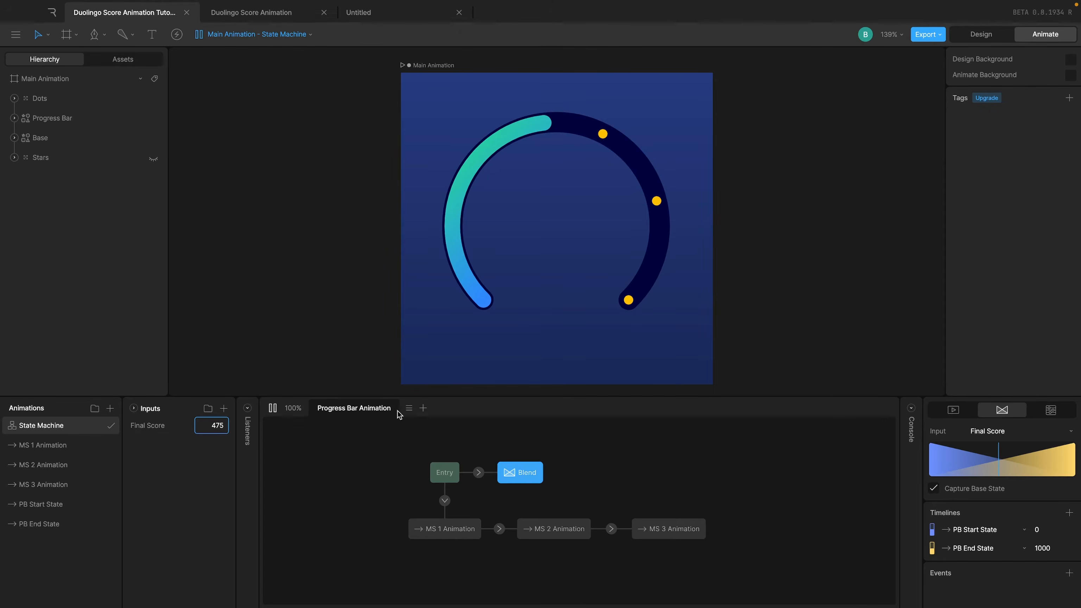
click(272, 409)
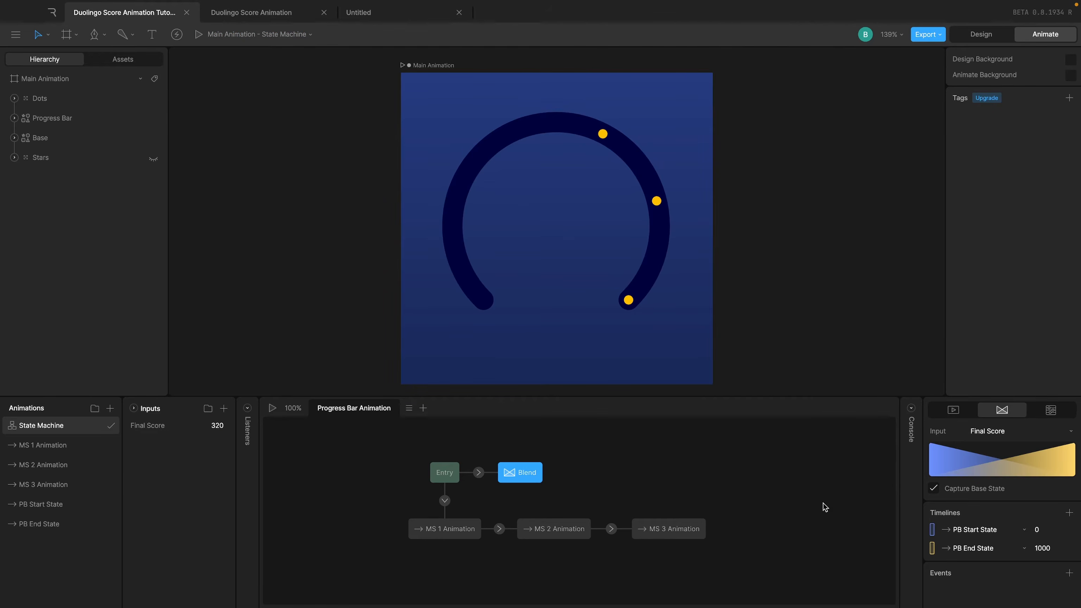
Step: Turn off Capture Base State for the Blend state and test the playback with Final Score at 500
click(939, 489)
click(273, 407)
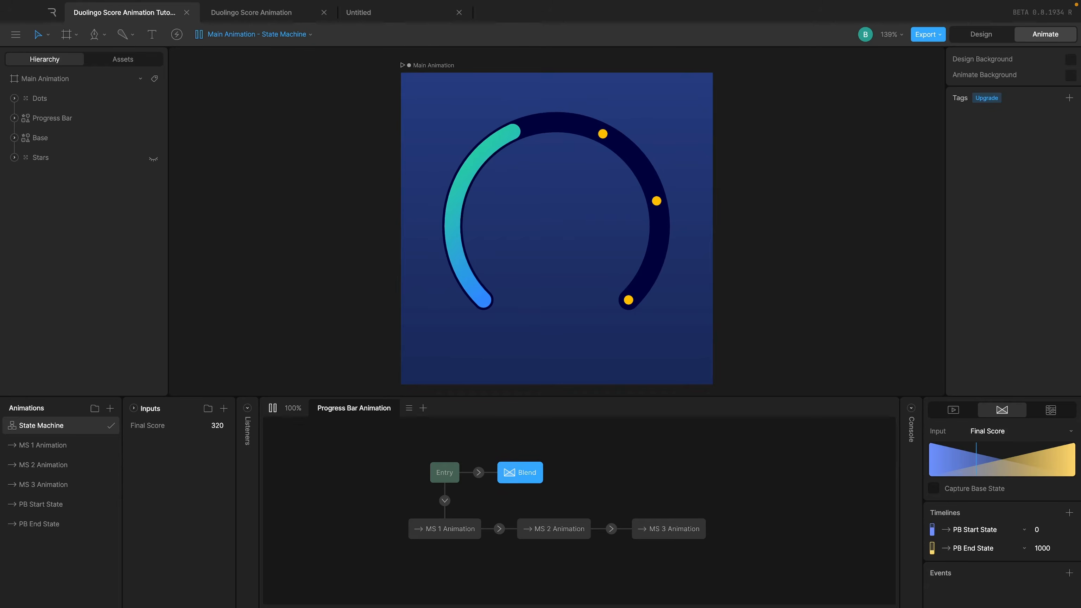
mouse_move(218, 425)
mouse_down()
mouse_move(221, 374)
mouse_move(210, 477)
mouse_move(221, 374)
mouse_move(217, 415)
mouse_up()
click(222, 426)
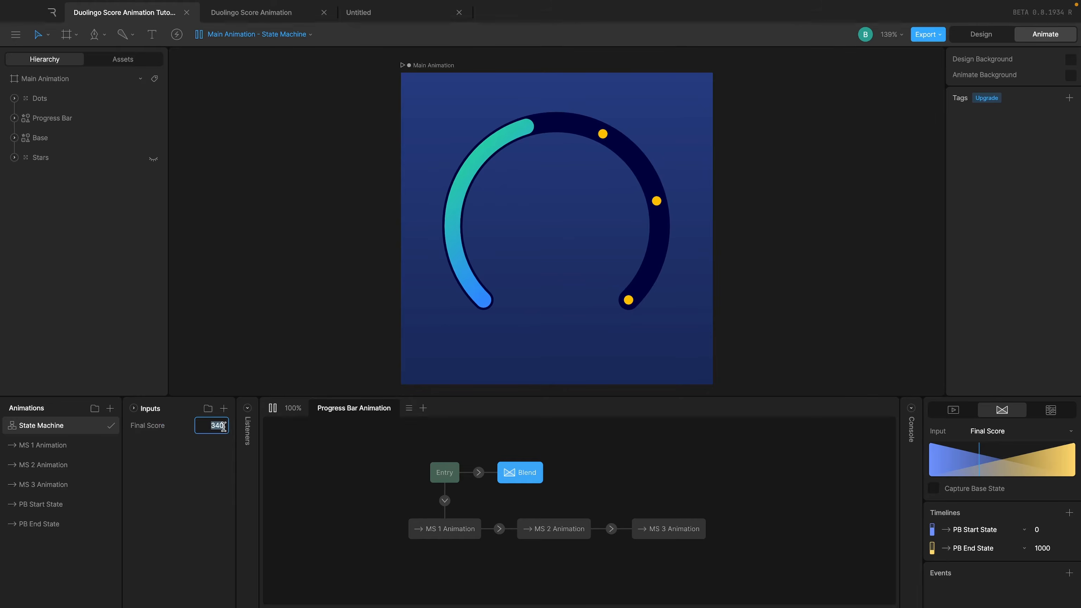
text(500)
key(Return)
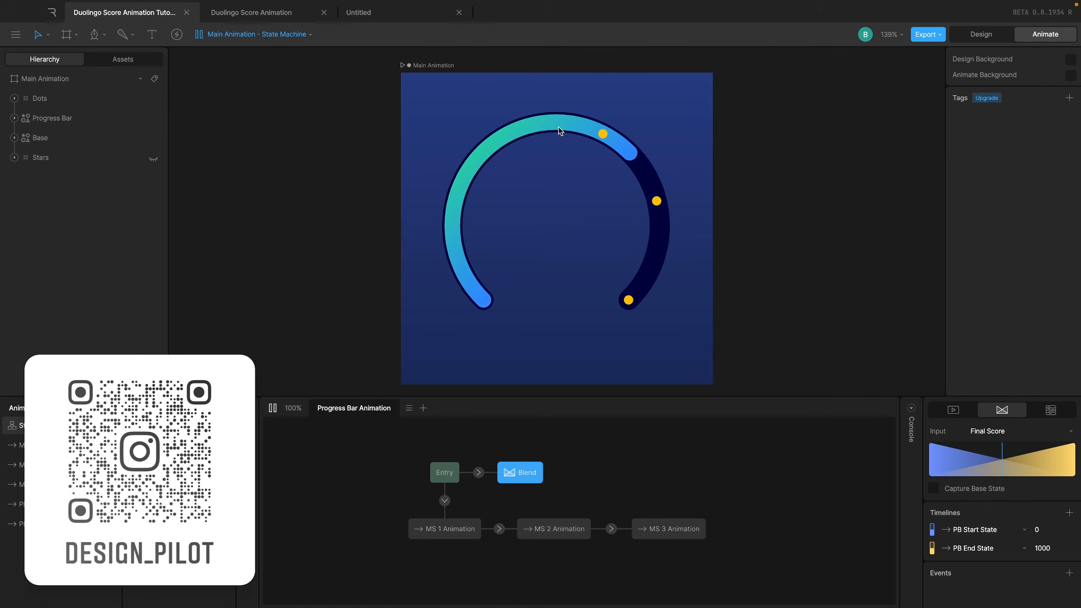
Step: Turn Capture Base State back on for the Blend state and restart the state machine playback
click(932, 488)
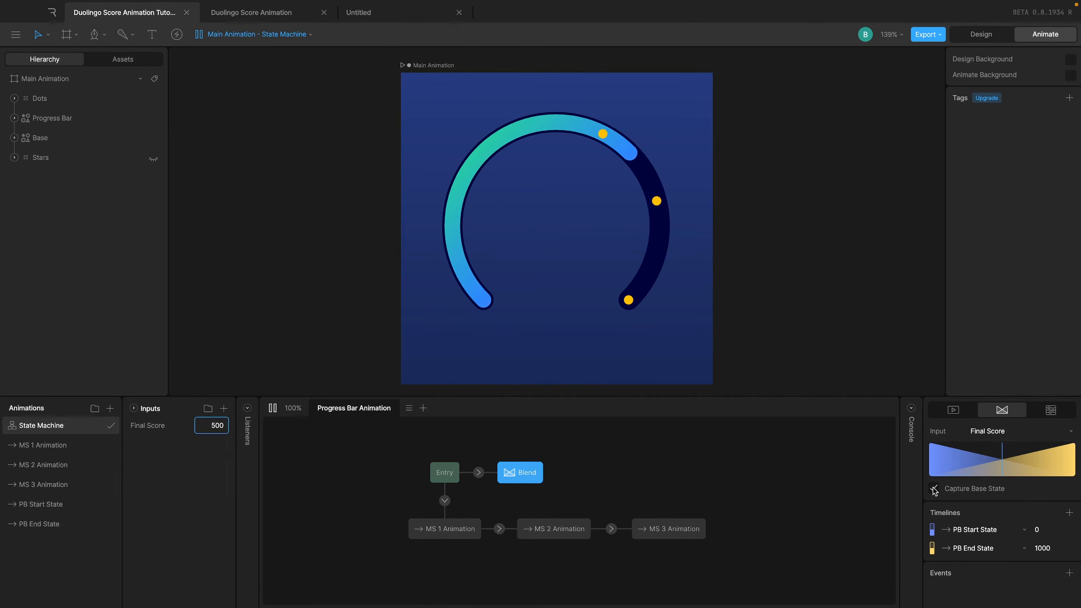
click(272, 408)
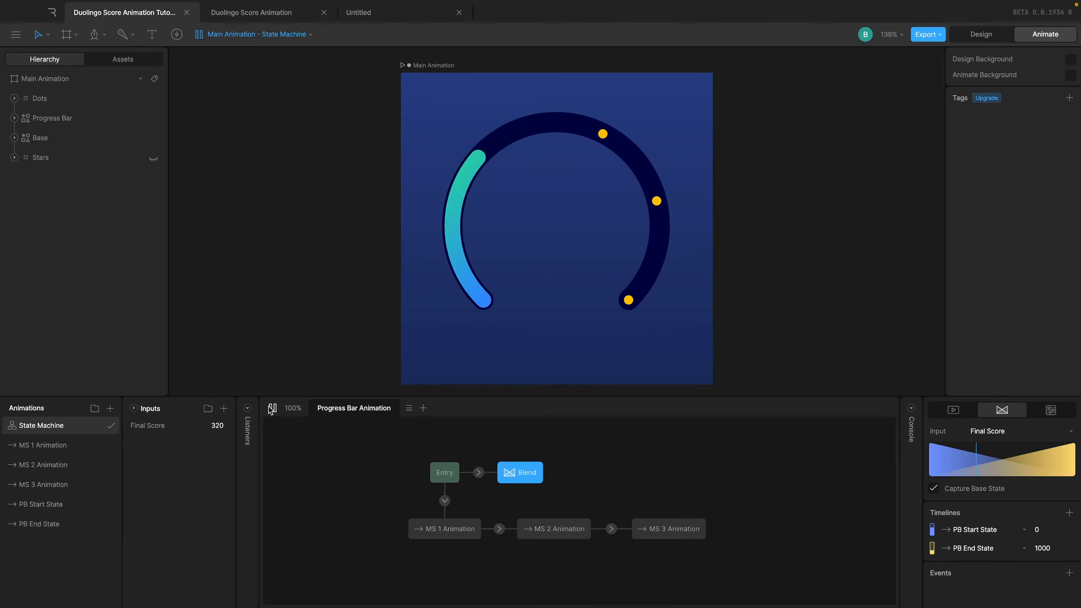
Step: Test the progress bar during playback with Final Score at 599 and 500, and stop the playback
click(223, 426)
text(599)
key(Return)
click(217, 424)
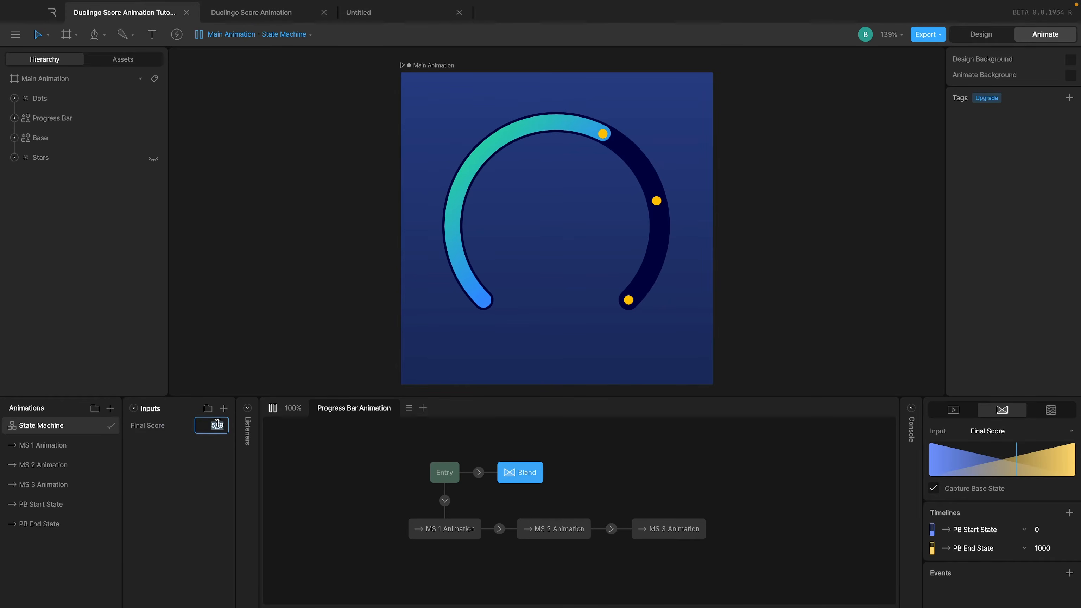
text(500)
key(Return)
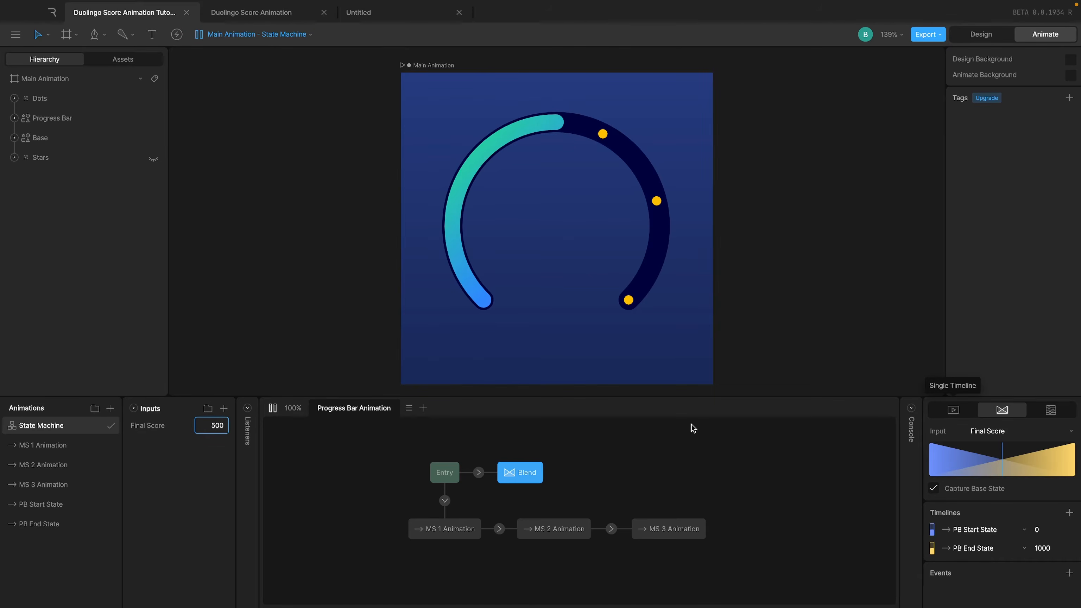
click(273, 408)
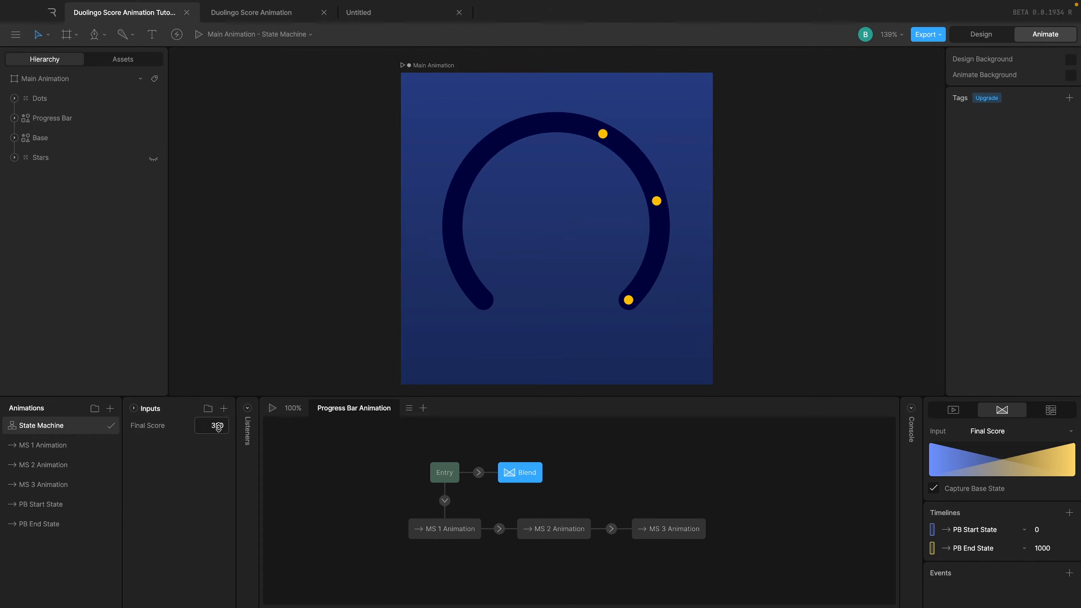
Step: Play the state machine with Final Score set to 600 and again with it set to 430
click(216, 425)
text(600)
key(Return)
click(274, 412)
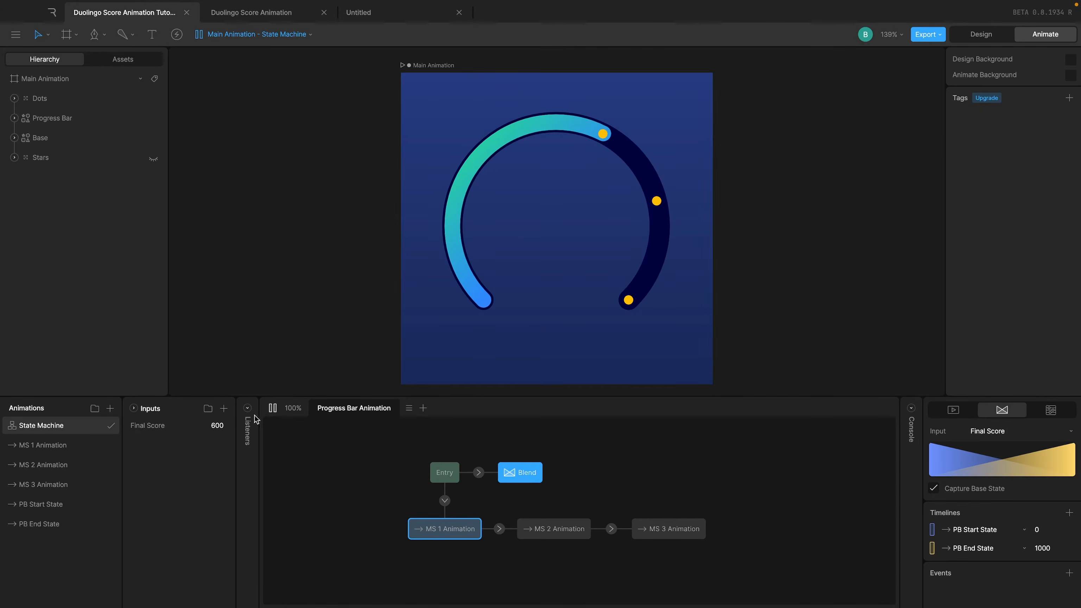
click(217, 424)
text(430)
click(273, 409)
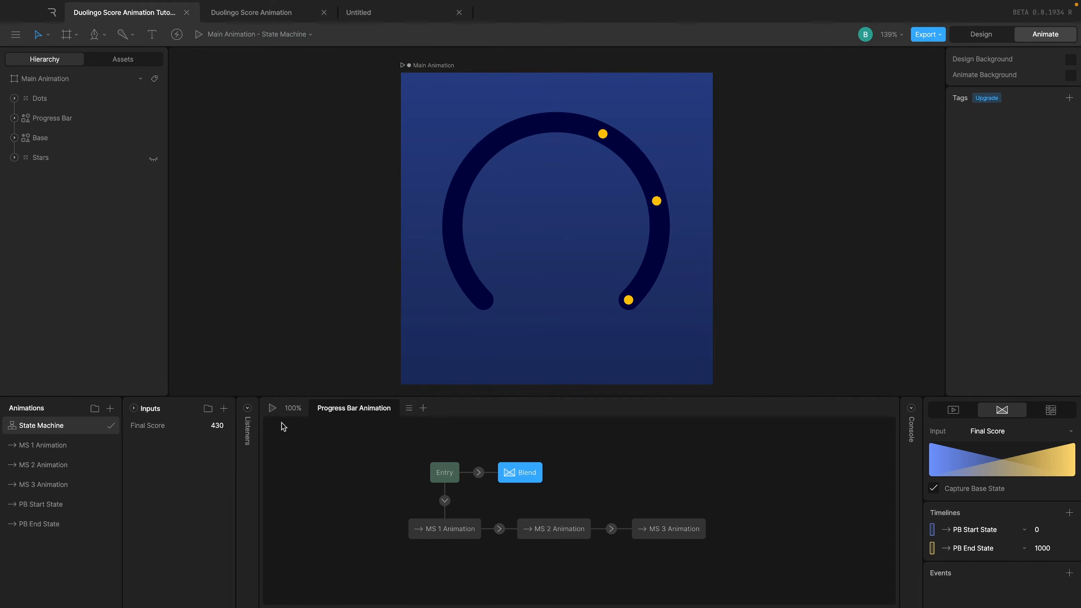
click(272, 410)
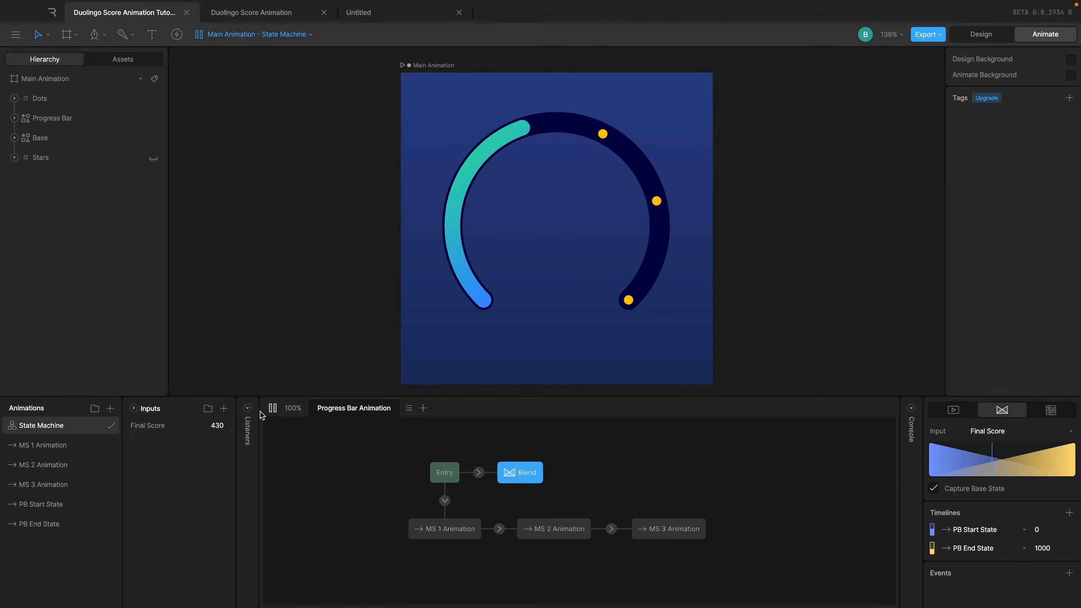
Step: Stop the playback, set Final Score to 200, and play the state machine again
click(272, 409)
click(224, 425)
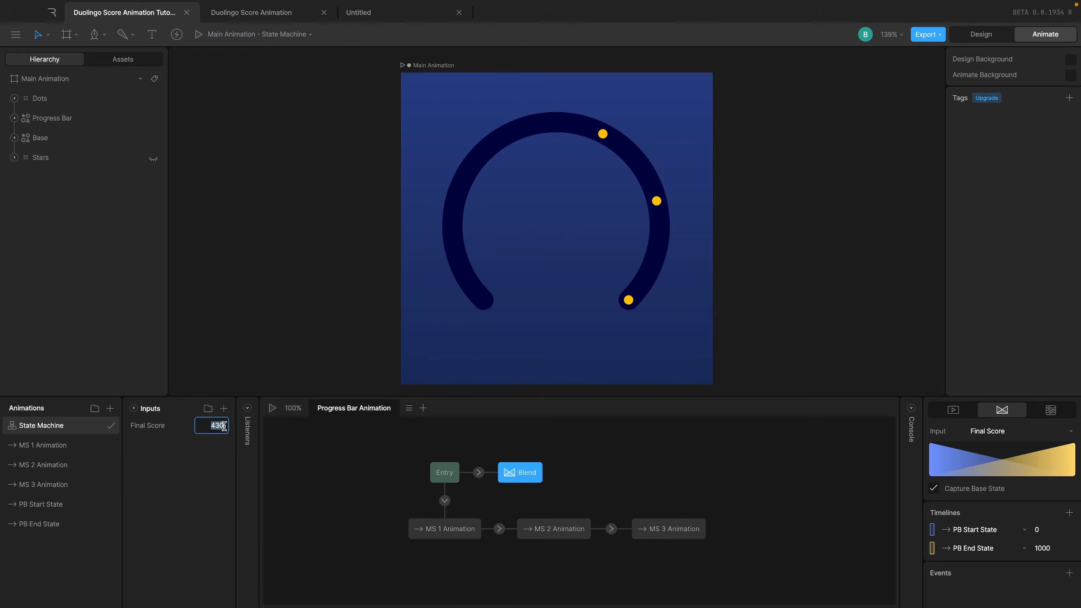
text(200)
key(Return)
click(272, 408)
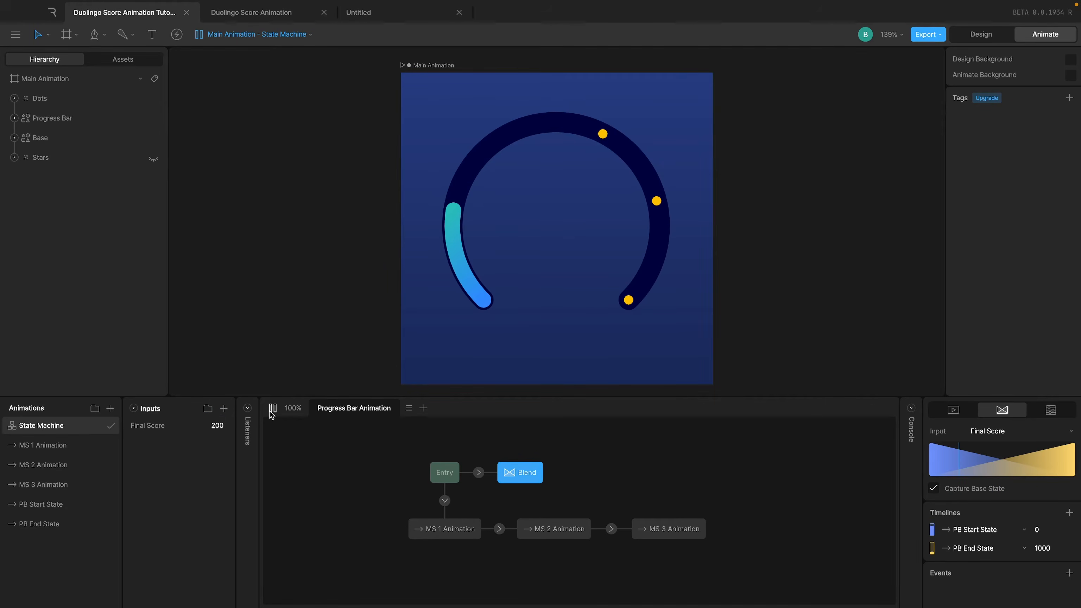
Step: Open the console and set the duration of the Entry to Blend transition to 1000 ms
click(910, 409)
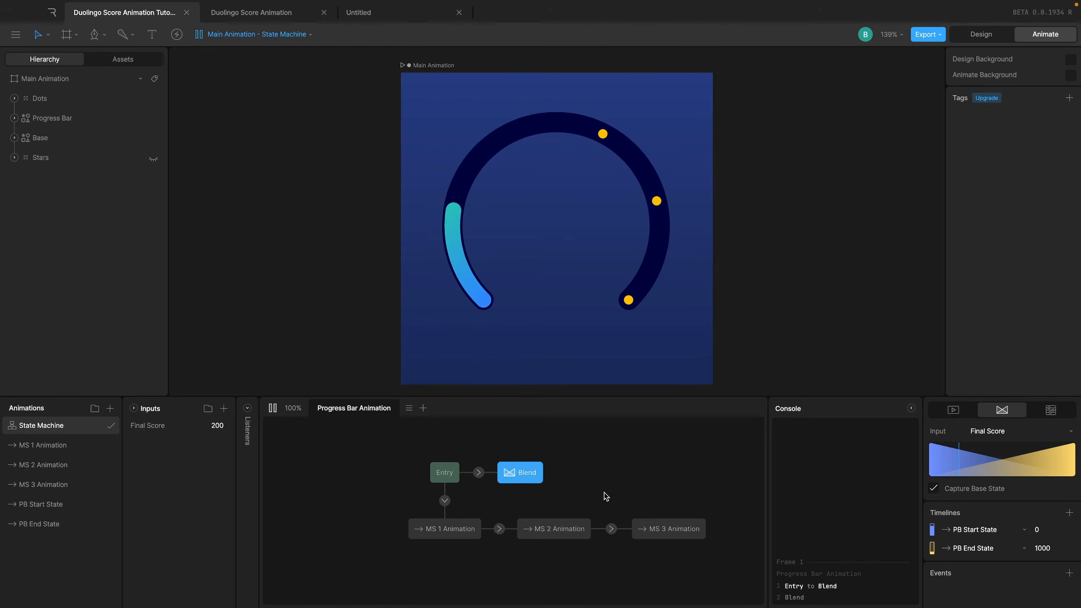
click(478, 472)
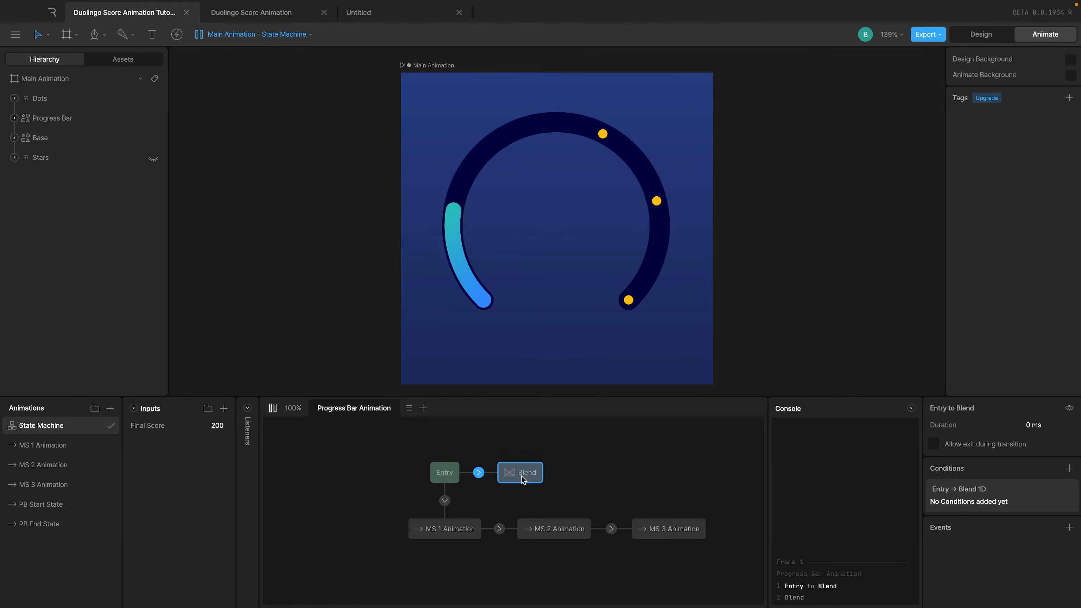
click(1046, 423)
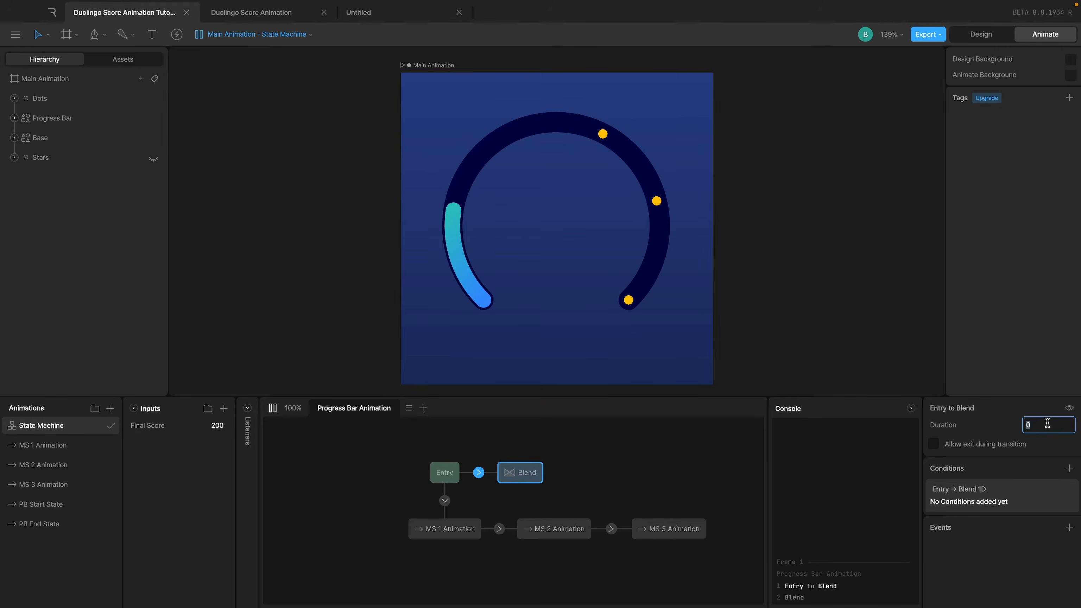
text(1000 ms)
double_click(1066, 424)
text(1000)
key(Return)
Step: Replay the state machine to check the transition duration, test it with Final Score at 550, and stop the playback
click(274, 409)
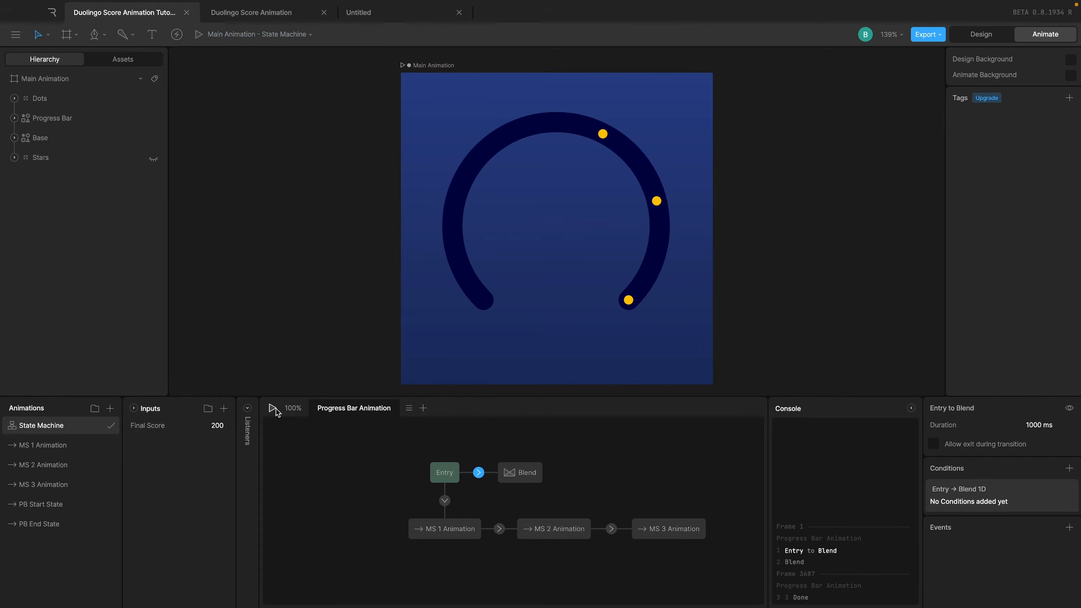
click(274, 410)
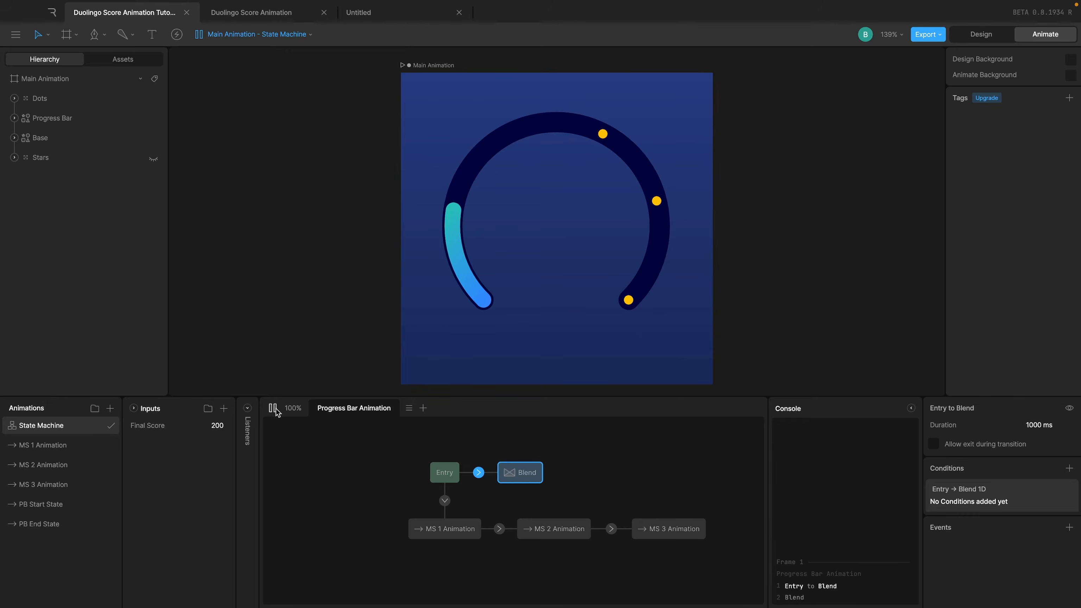
click(274, 408)
click(218, 425)
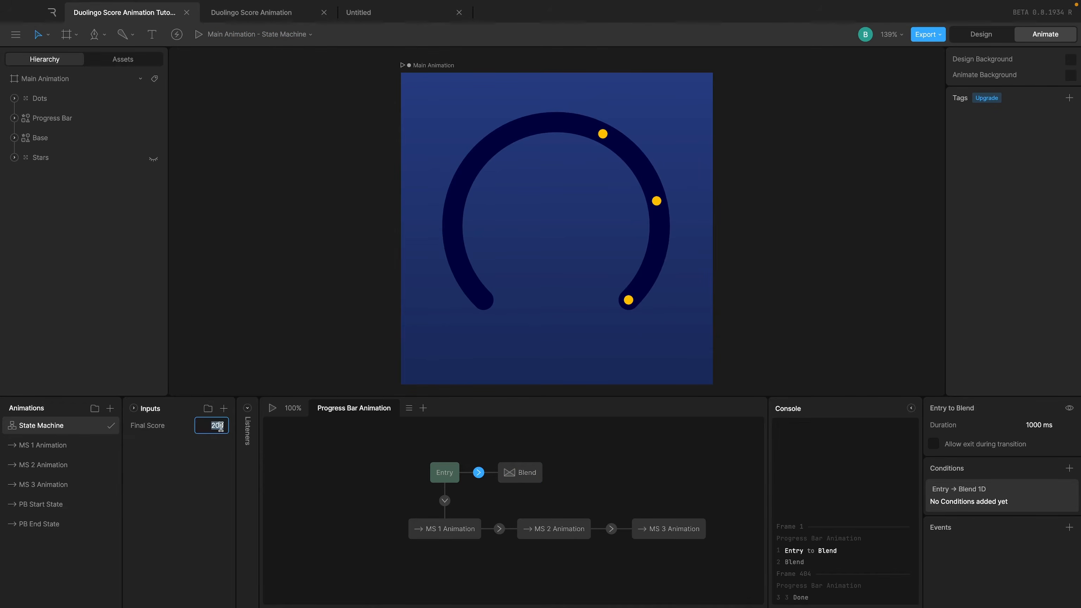
key(BackSpace)
click(316, 430)
click(273, 408)
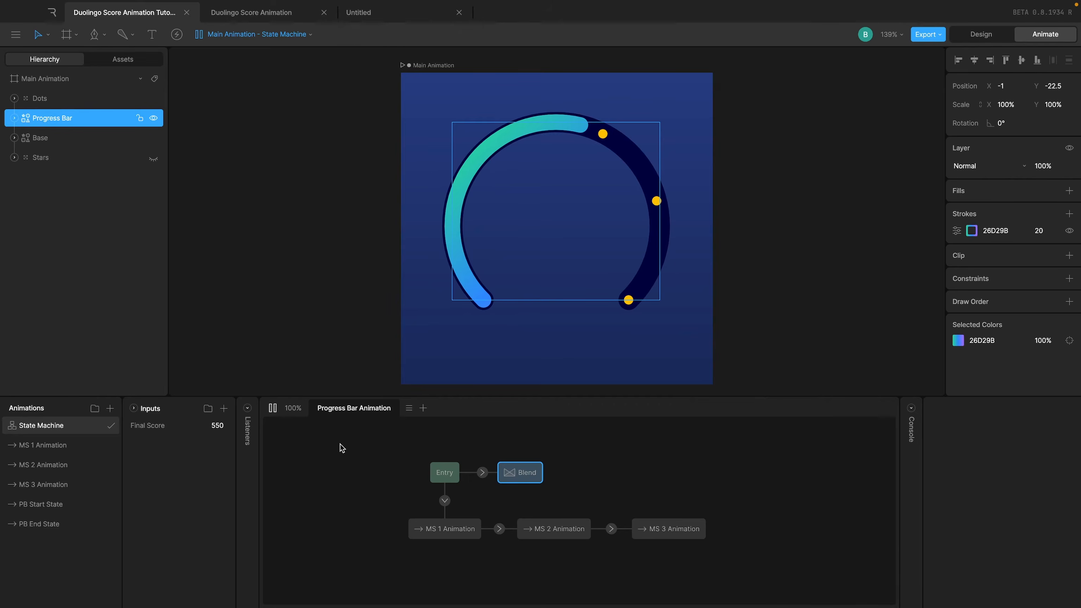
click(273, 408)
click(379, 296)
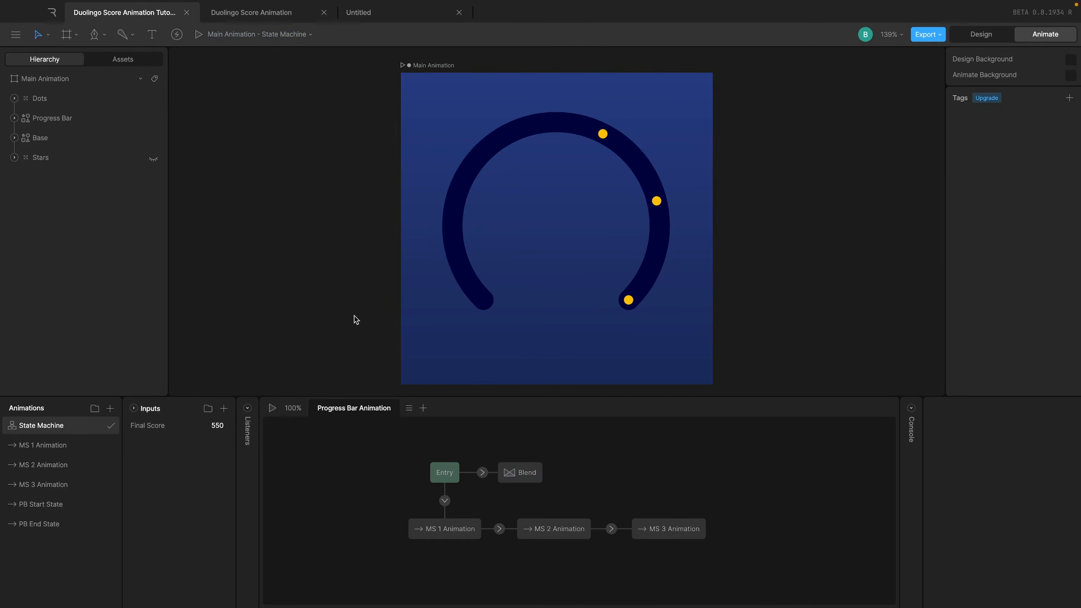
Step: Play the state machine with Final Score set to 200 and again with it set to 600
click(218, 425)
text(200)
key(Return)
click(273, 408)
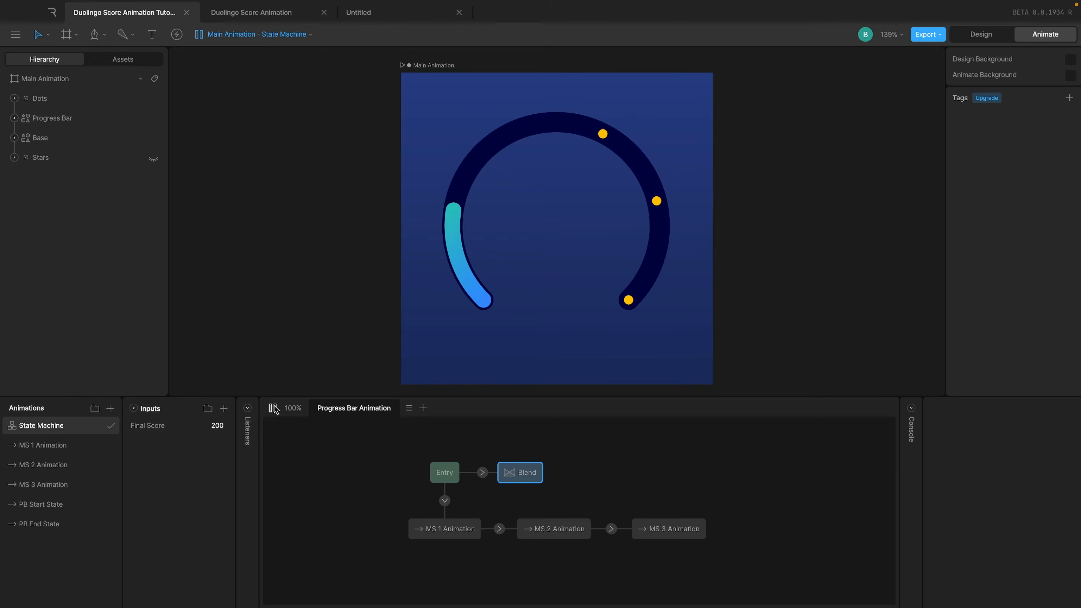
click(274, 409)
click(218, 425)
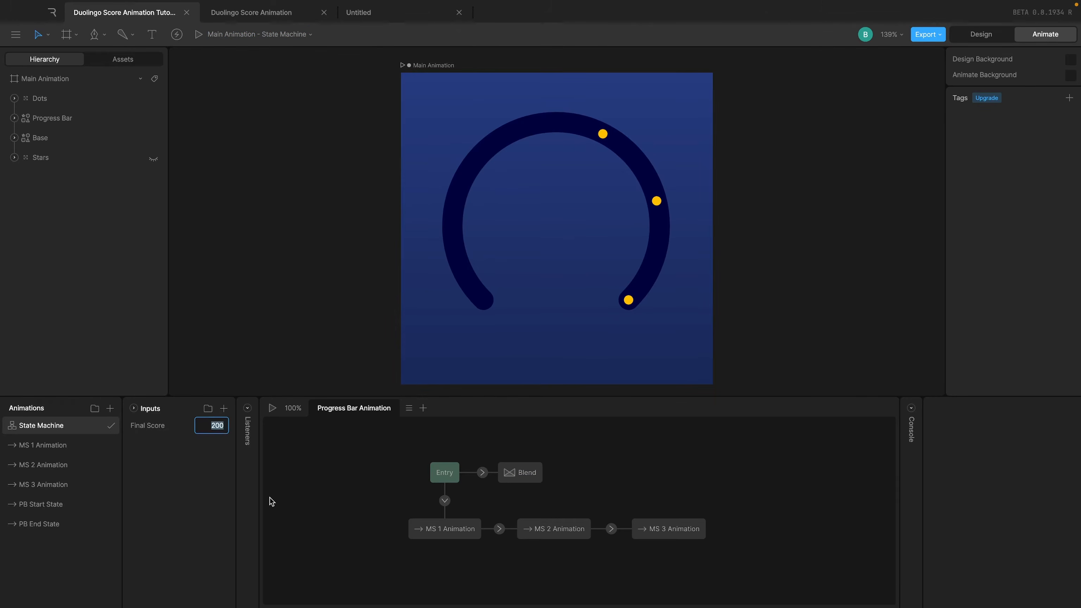
text(600)
click(271, 409)
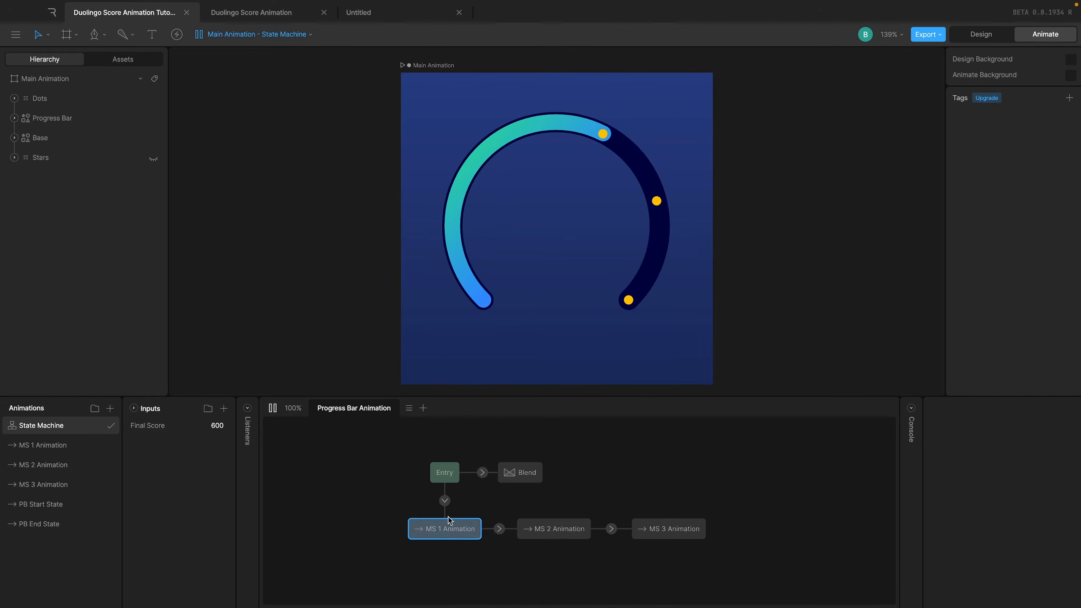
Step: Inspect the Entry to MS 1 Animation and Entry to Blend transitions, as well as the Entry and Blend states
click(444, 500)
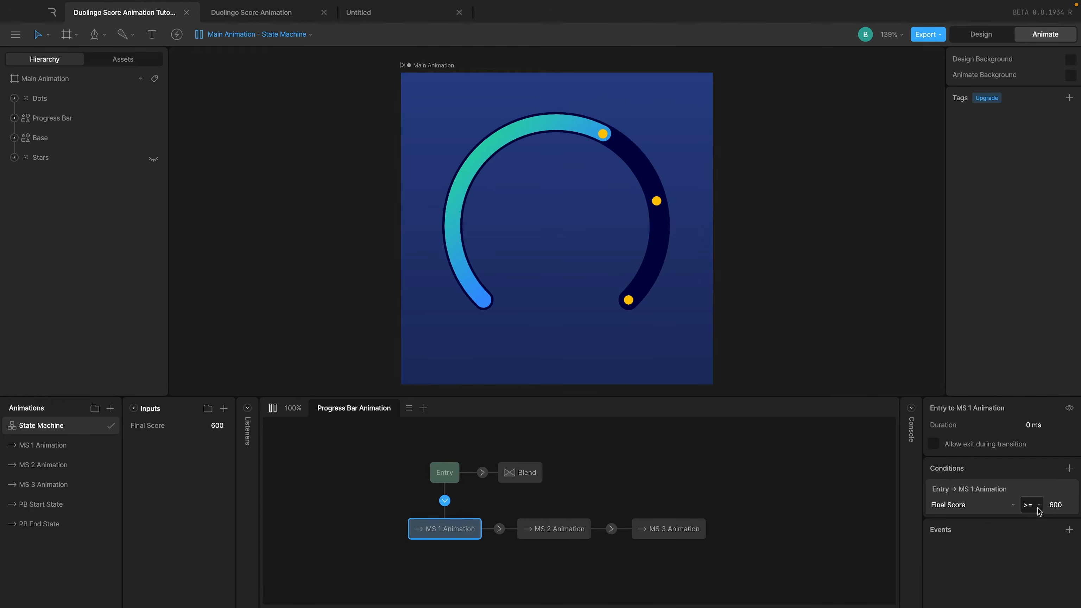
click(482, 473)
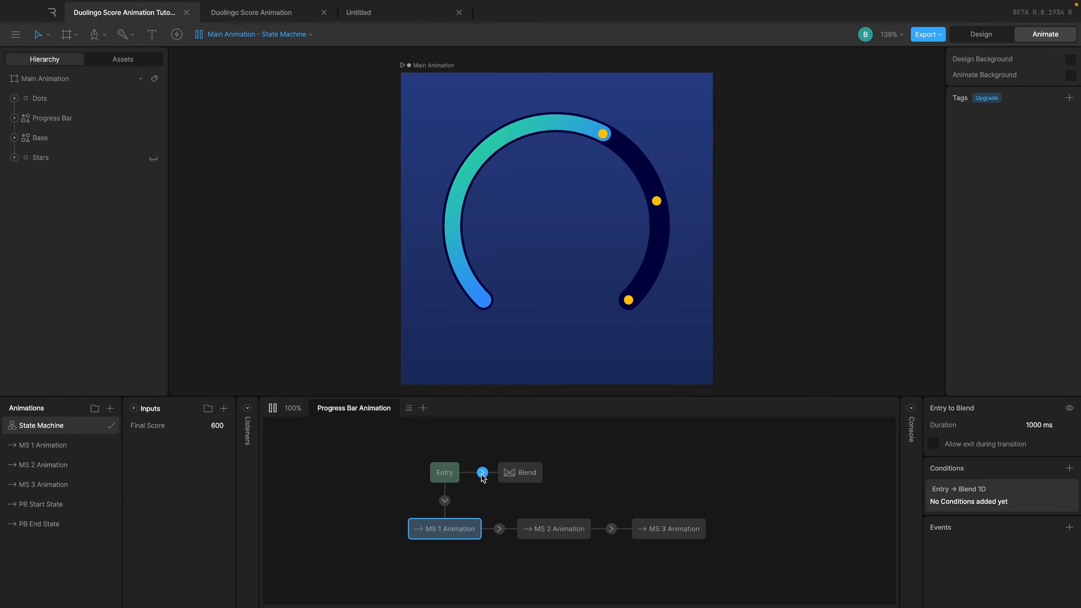
click(442, 473)
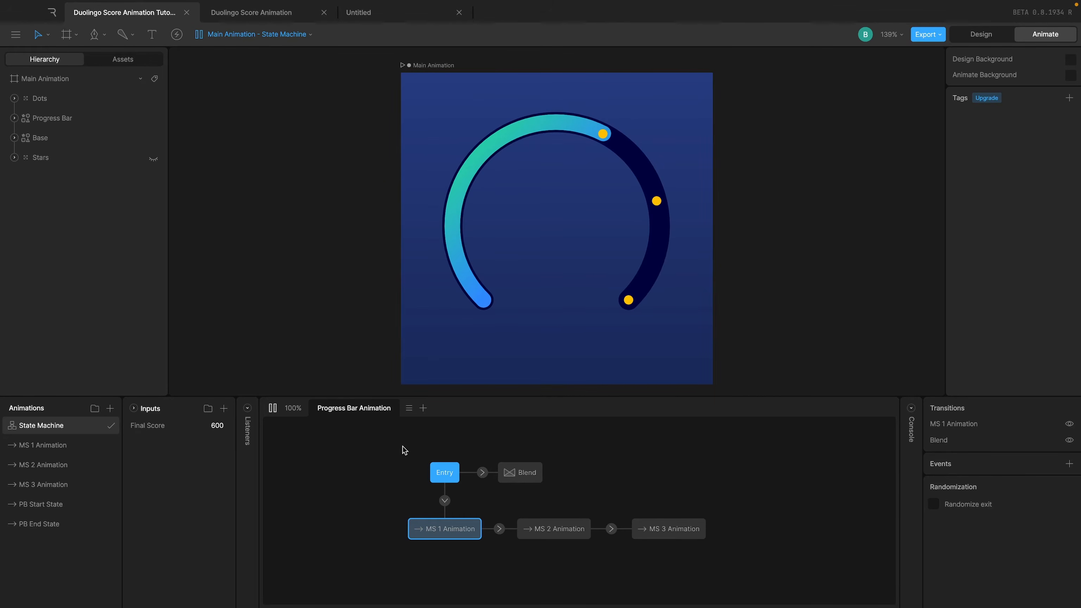
click(522, 474)
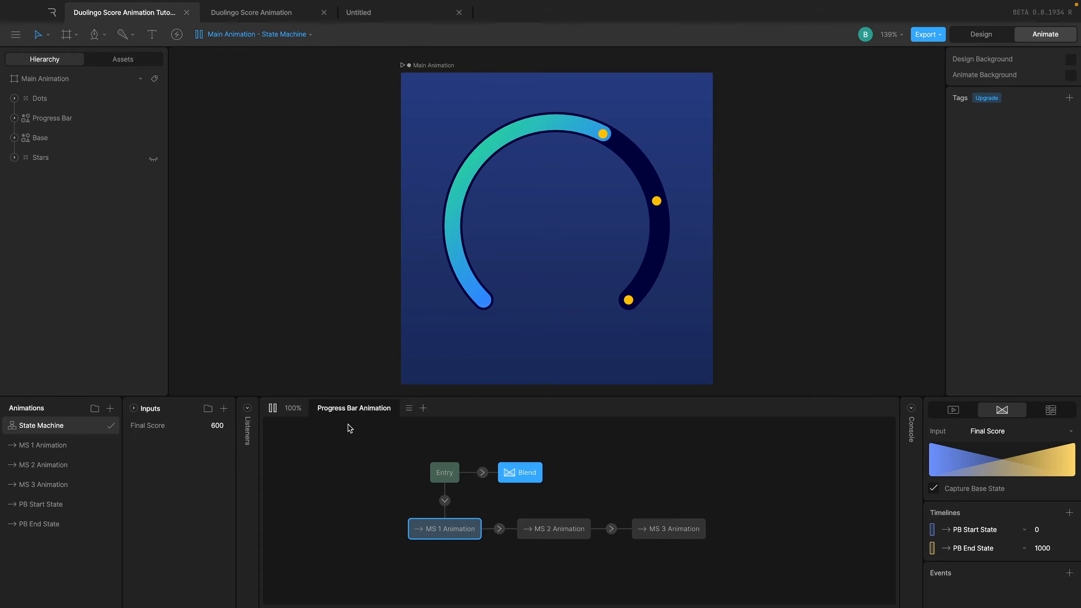
Step: Set Final Score to 400, play the state machine to check which state it reaches, and stop the playback
click(273, 408)
click(219, 425)
text(400)
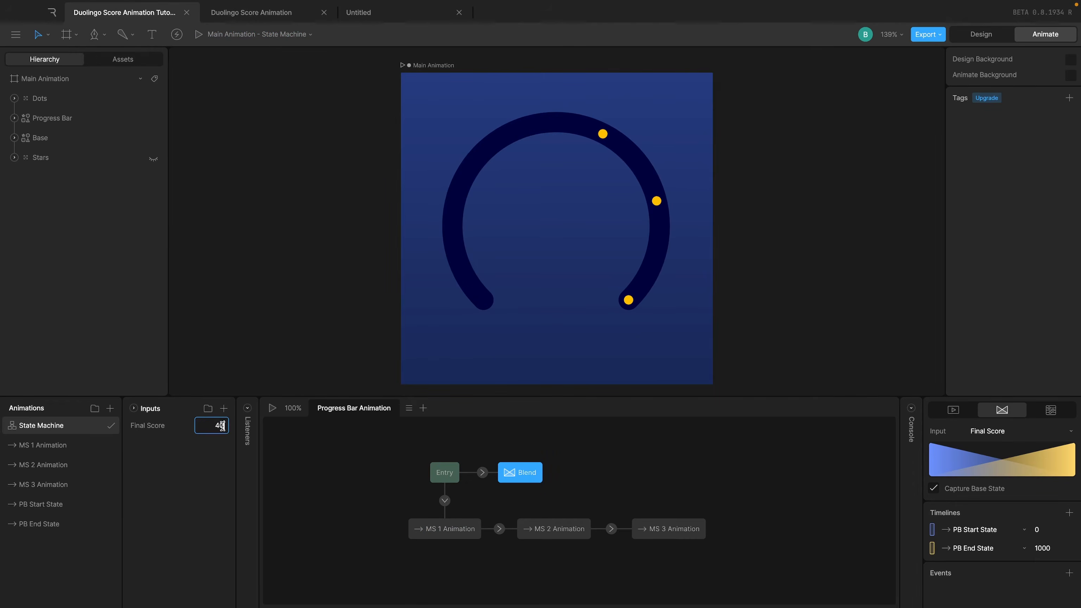
key(Return)
click(272, 408)
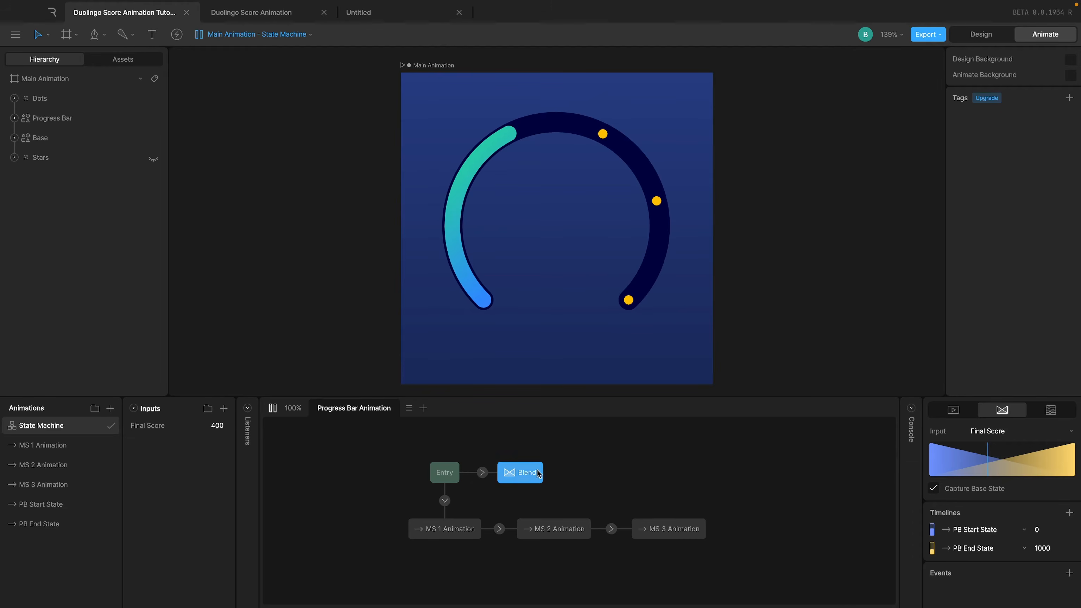
click(579, 483)
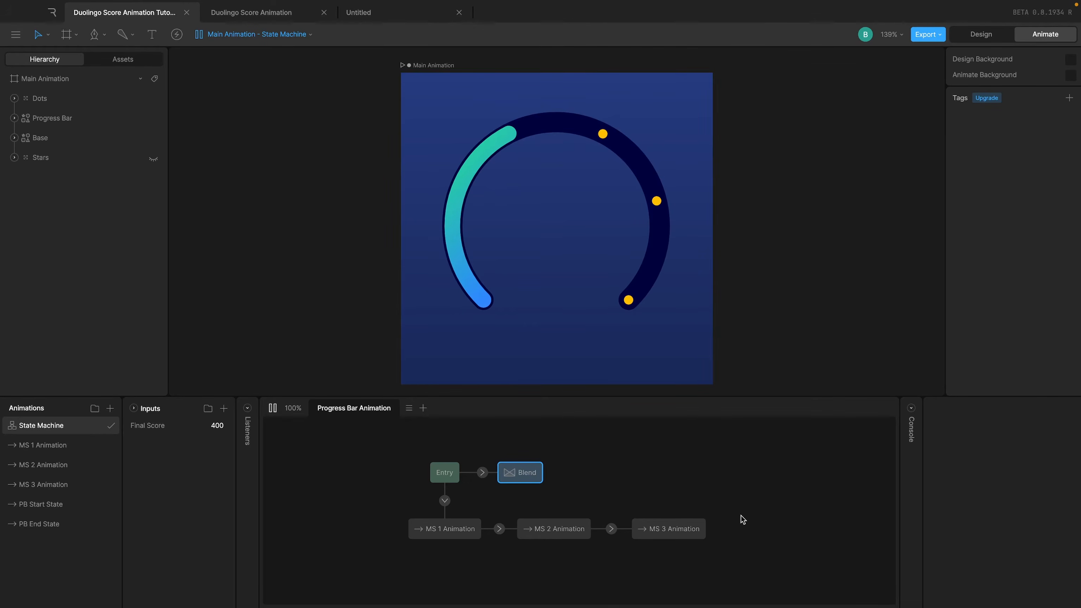
click(272, 408)
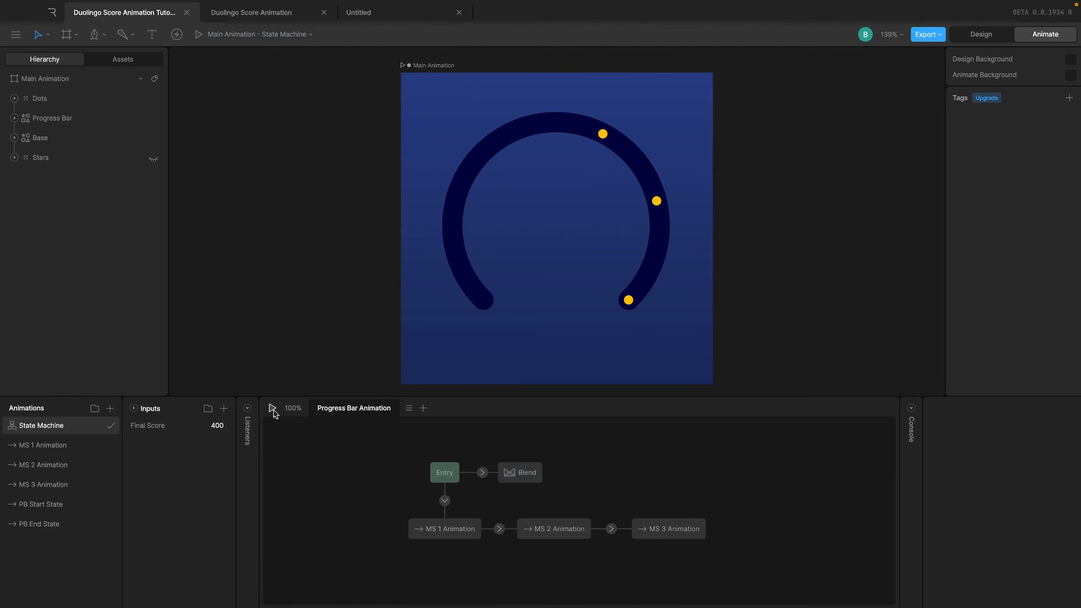
Step: Play the state machine with Final Score at 650 and lower the score to 400 during playback
click(221, 426)
text(65)
key(Return)
click(272, 408)
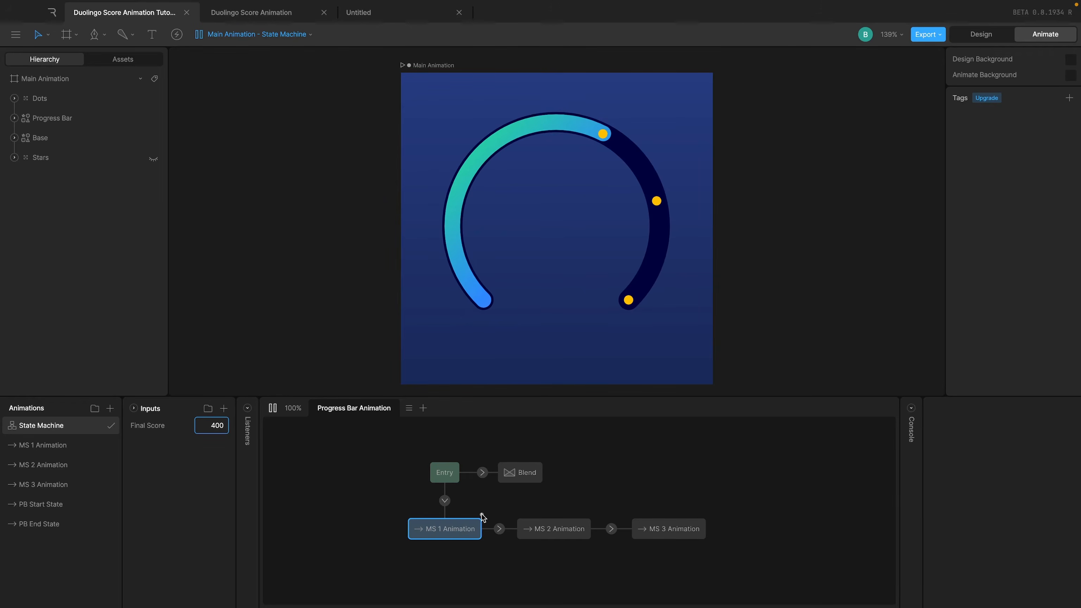
Step: Add a transition from MS 1 Animation to Blend, and rearrange Entry beside MS 1 Animation and Blend above it
drag(482, 516, 520, 474)
drag(440, 474, 359, 535)
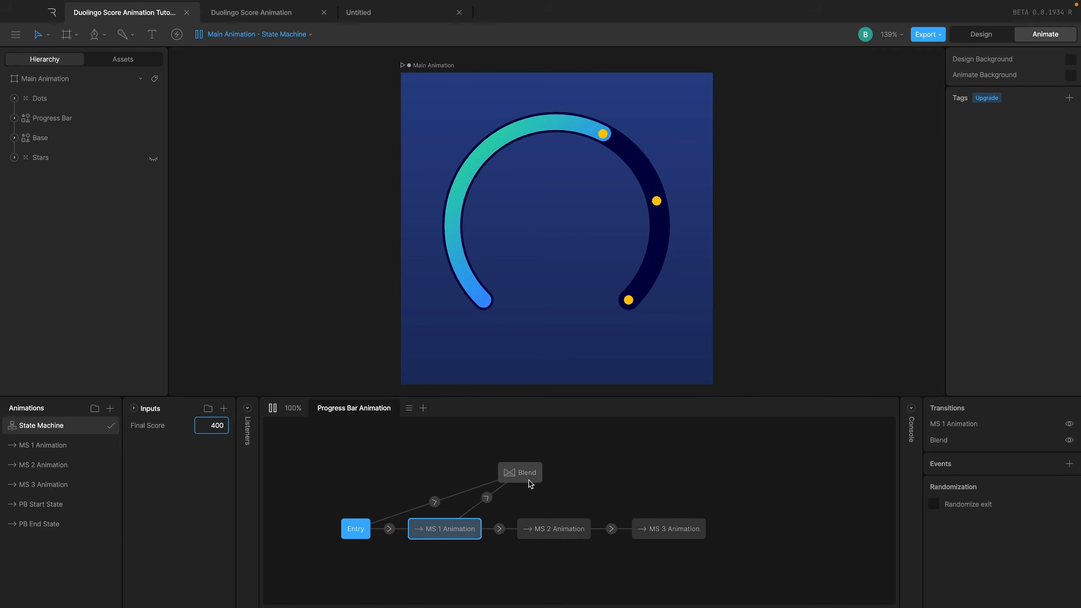
drag(524, 474, 435, 464)
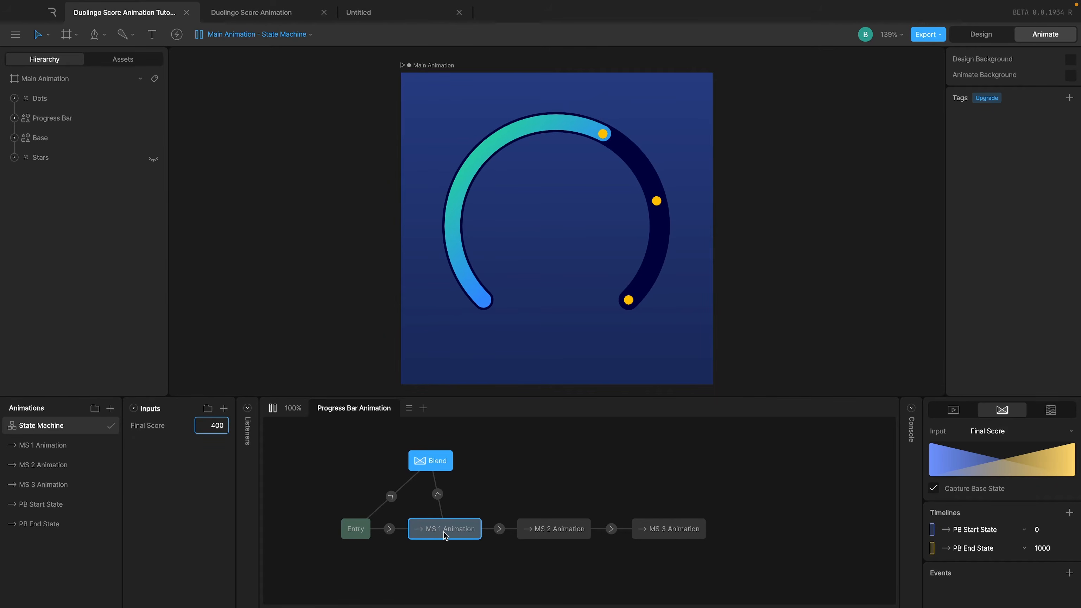
click(272, 408)
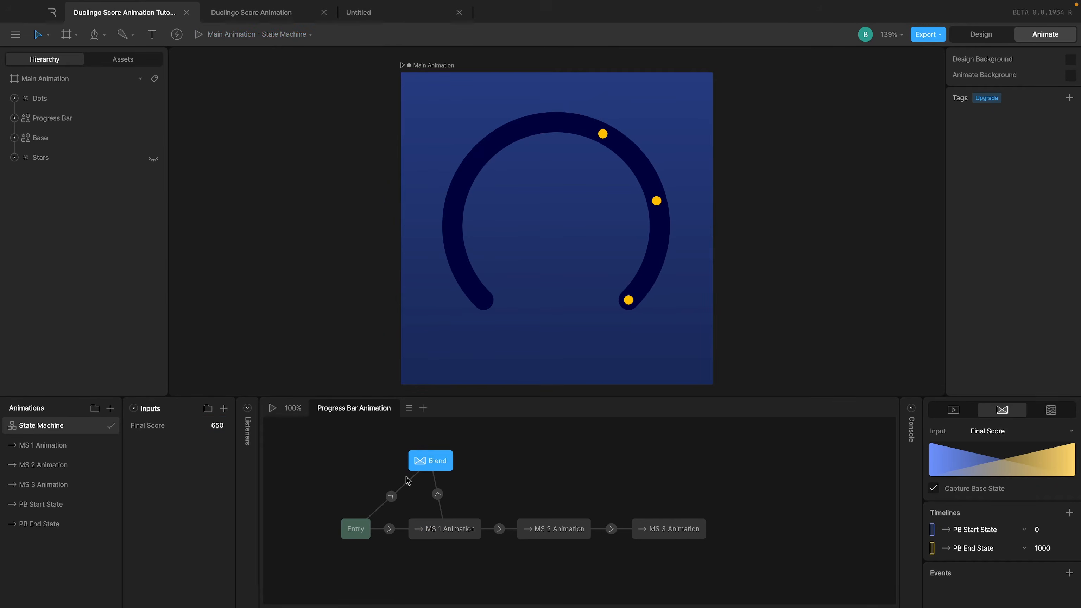
Step: Inspect MS 1 Animation, its transition to MS 2 Animation and the Blend state, and play the state machine
click(444, 533)
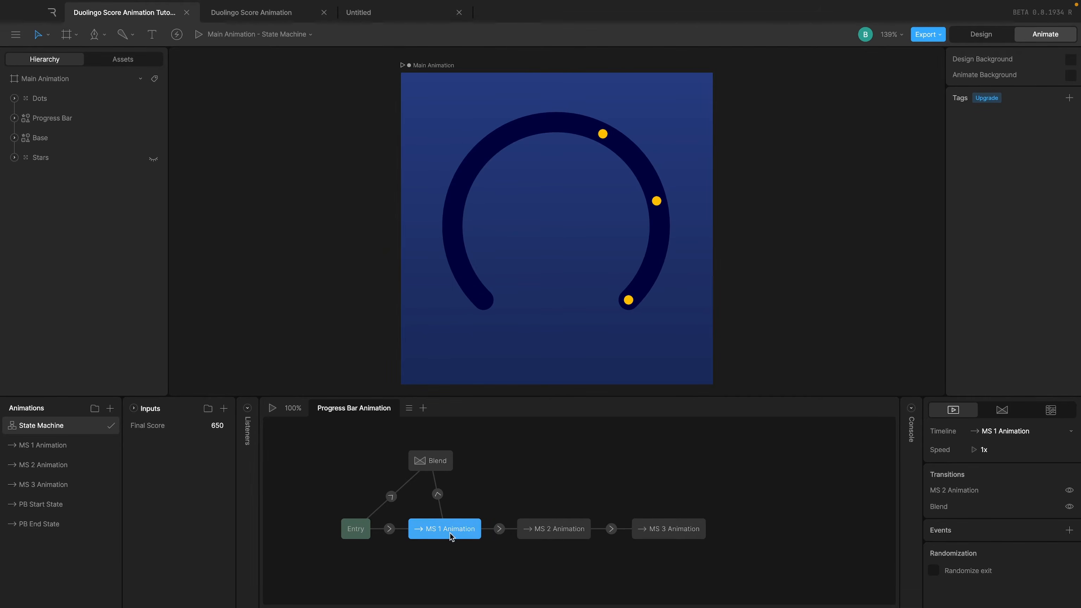
click(499, 528)
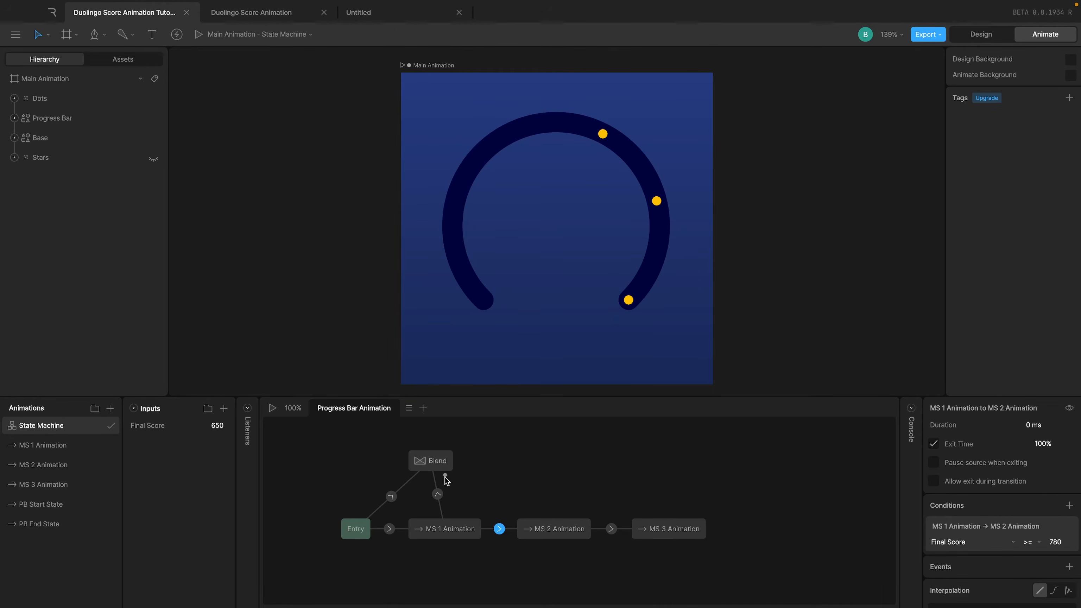
click(434, 464)
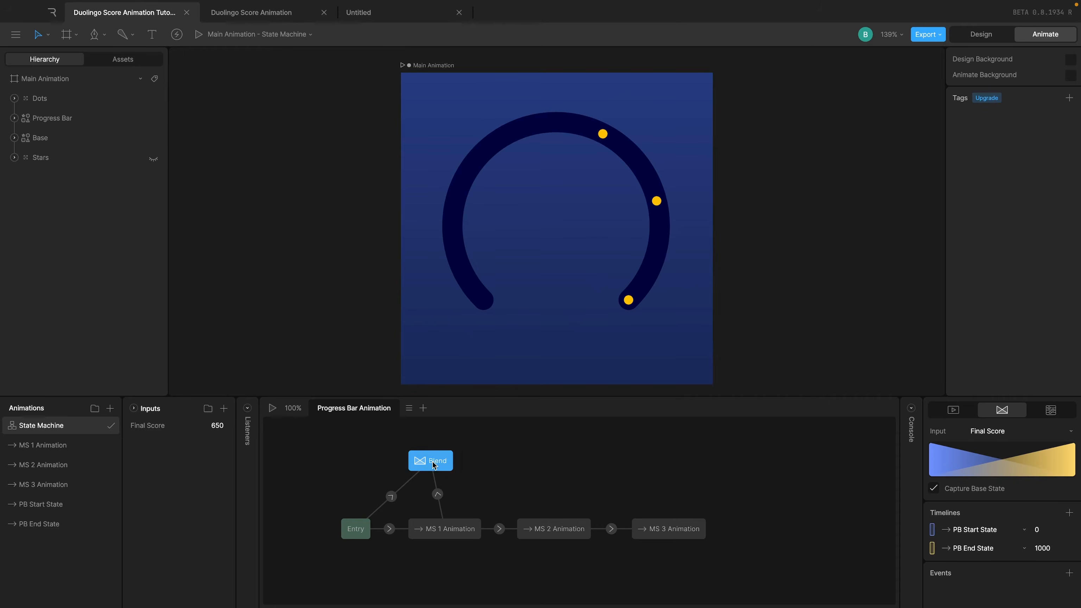
click(291, 440)
click(272, 408)
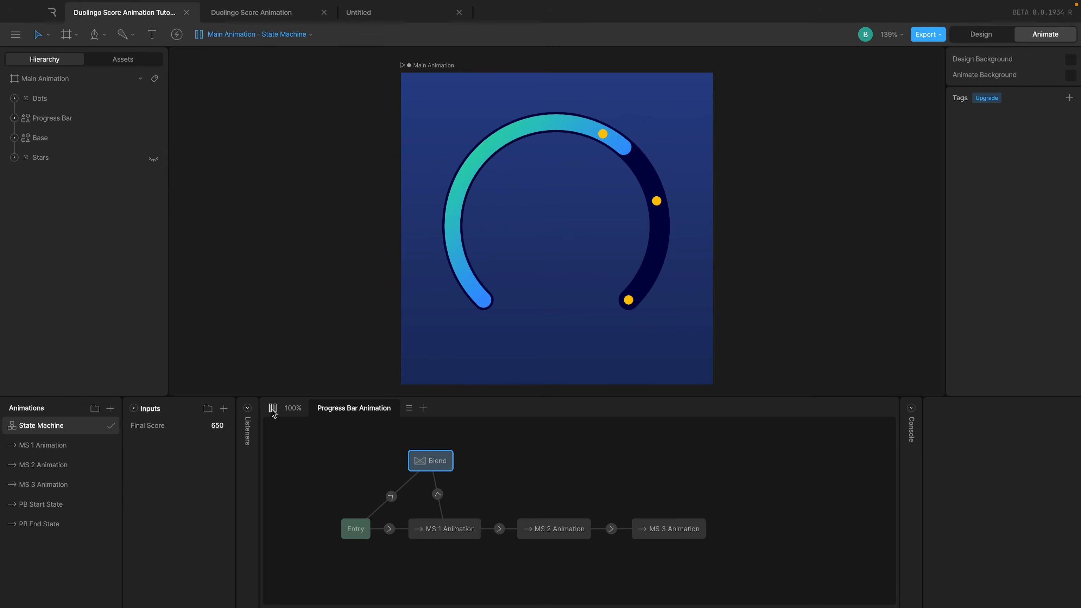
Step: Set the duration of the MS 1 Animation to Blend transition to 1000 ms, matching the Entry to Blend transition
click(437, 494)
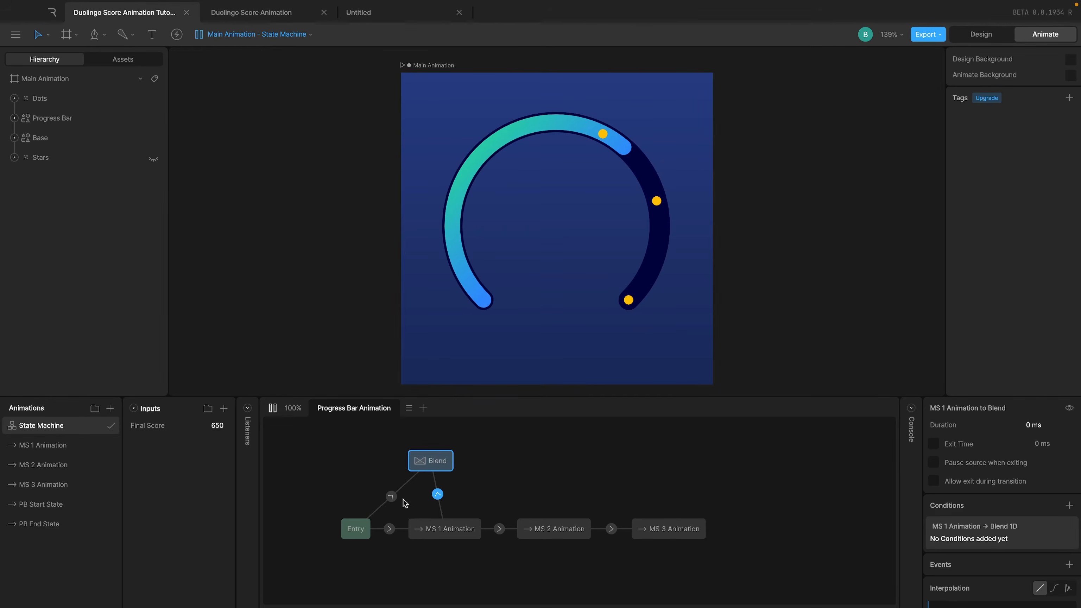
click(390, 497)
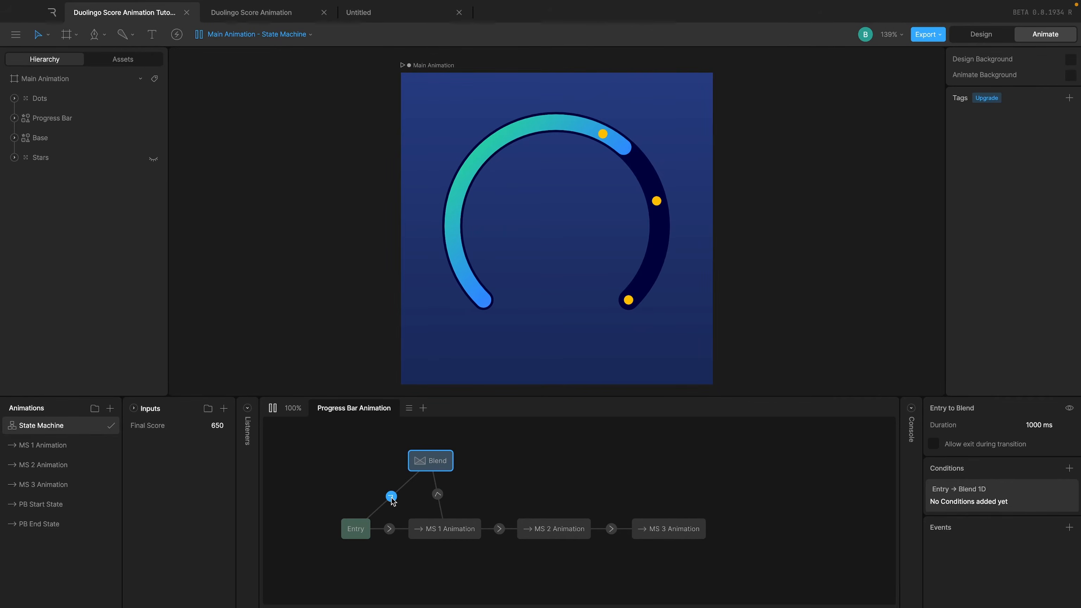
click(438, 494)
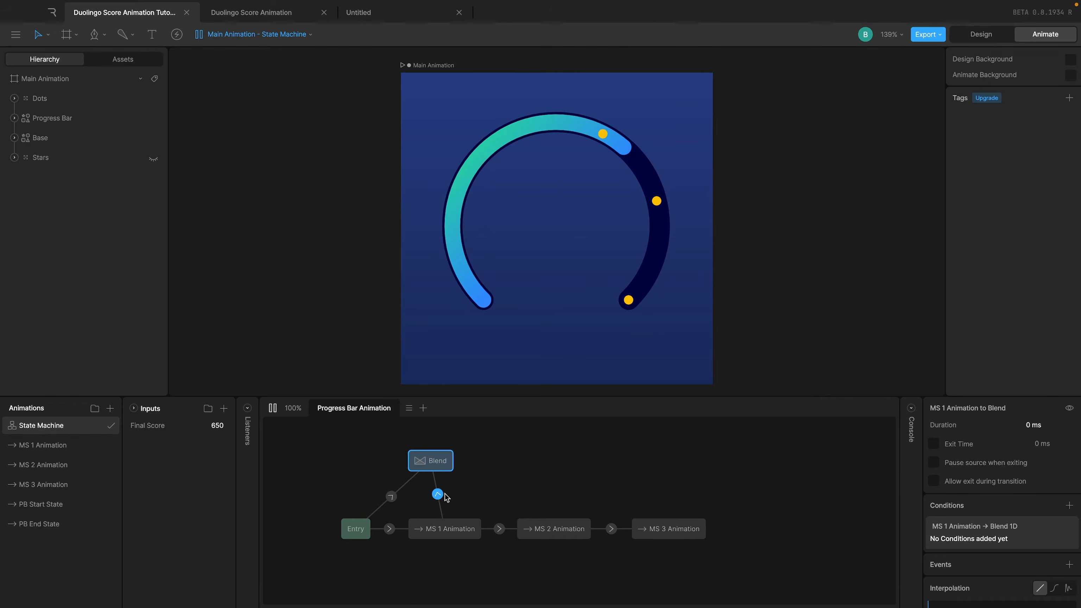
click(1050, 423)
text(1000)
key(Return)
Step: Inspect the settings of MS 1 Animation, the Blend state and the transition between them
click(448, 533)
click(432, 458)
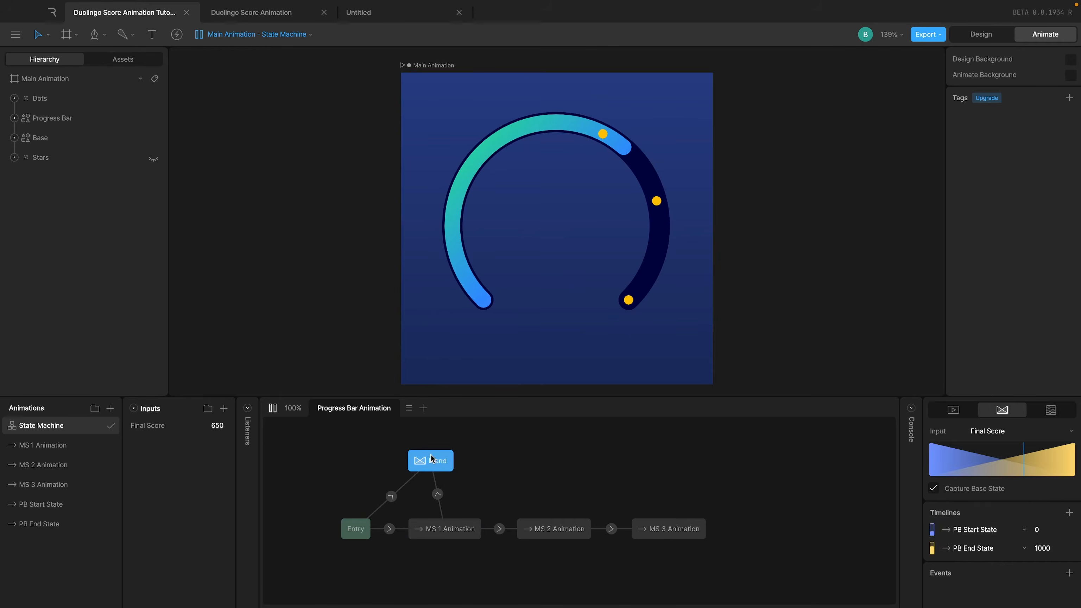
click(438, 494)
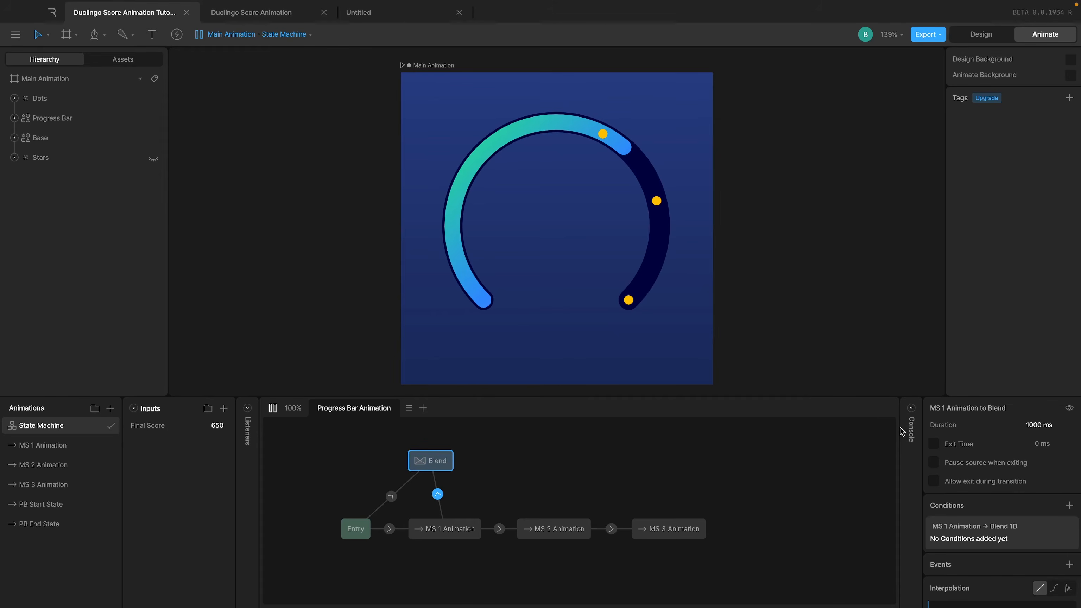
click(439, 530)
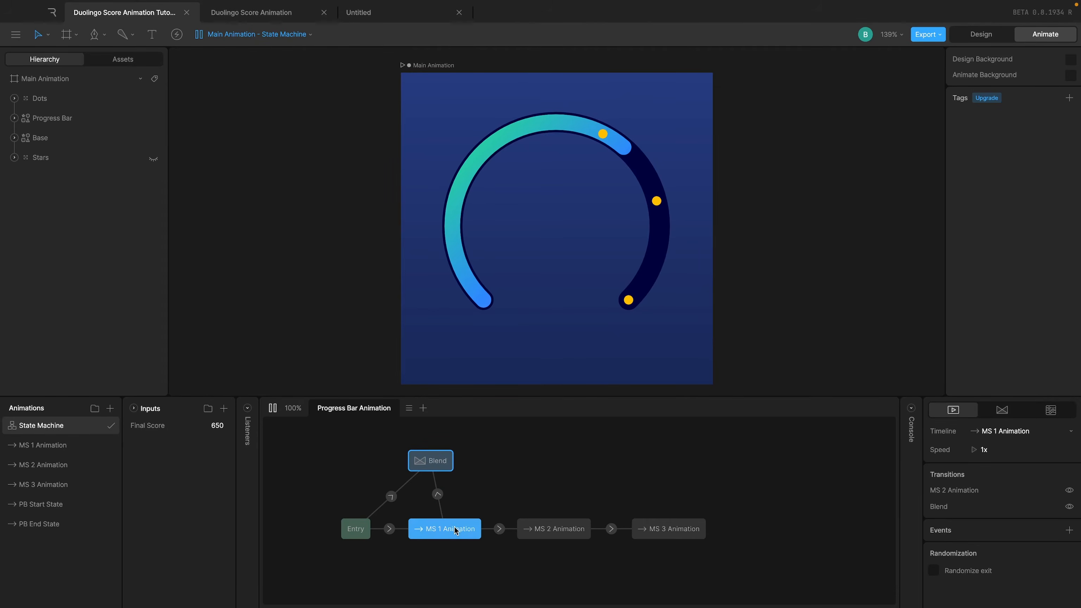
click(438, 466)
click(389, 462)
Step: Restart the state machine and review the sequence of state changes in the console
click(272, 409)
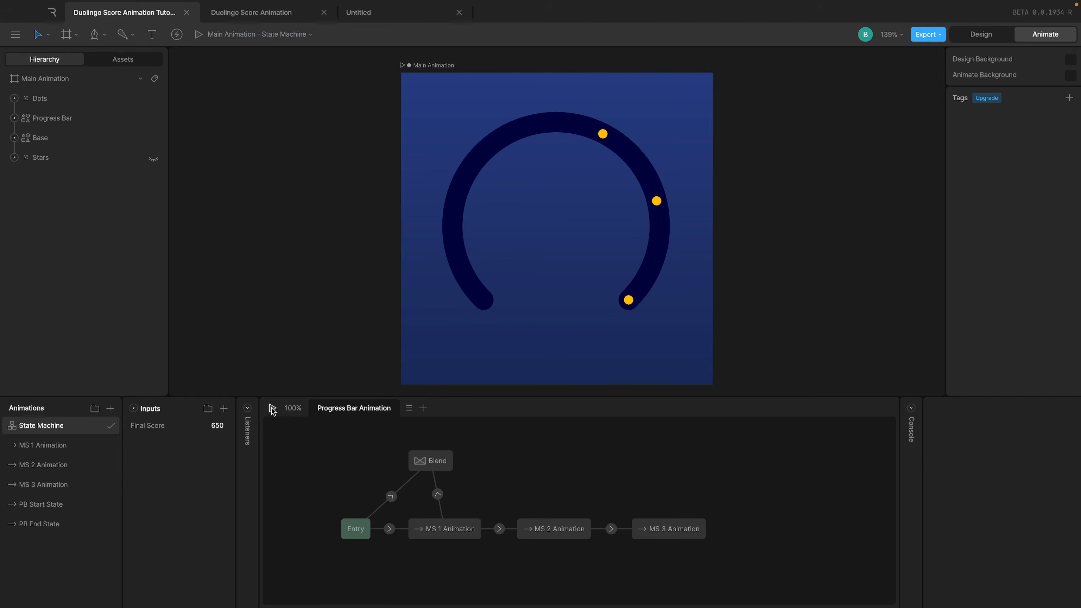
click(272, 408)
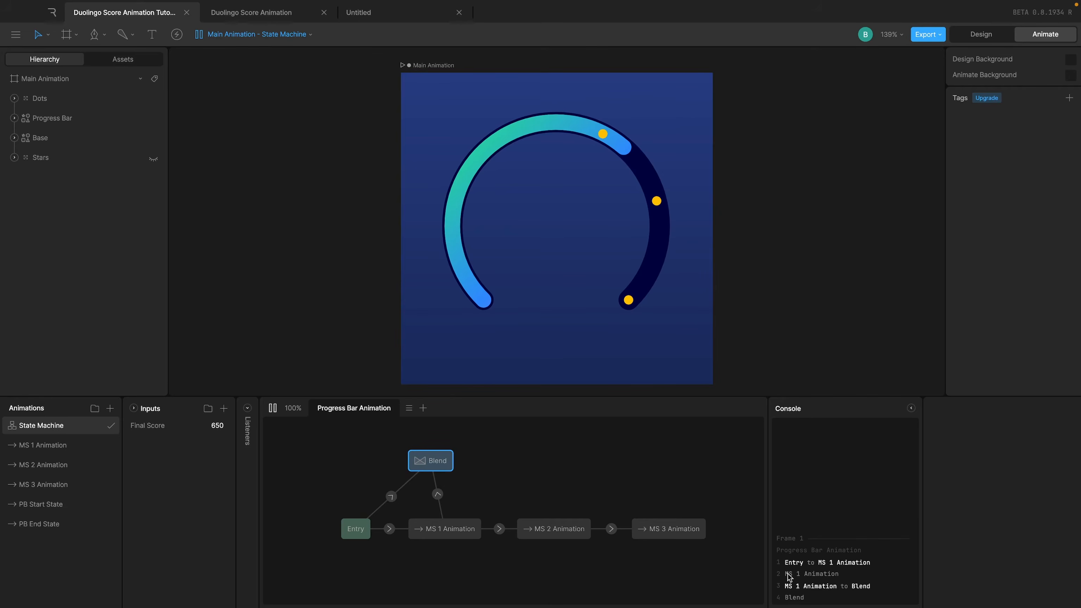
click(911, 408)
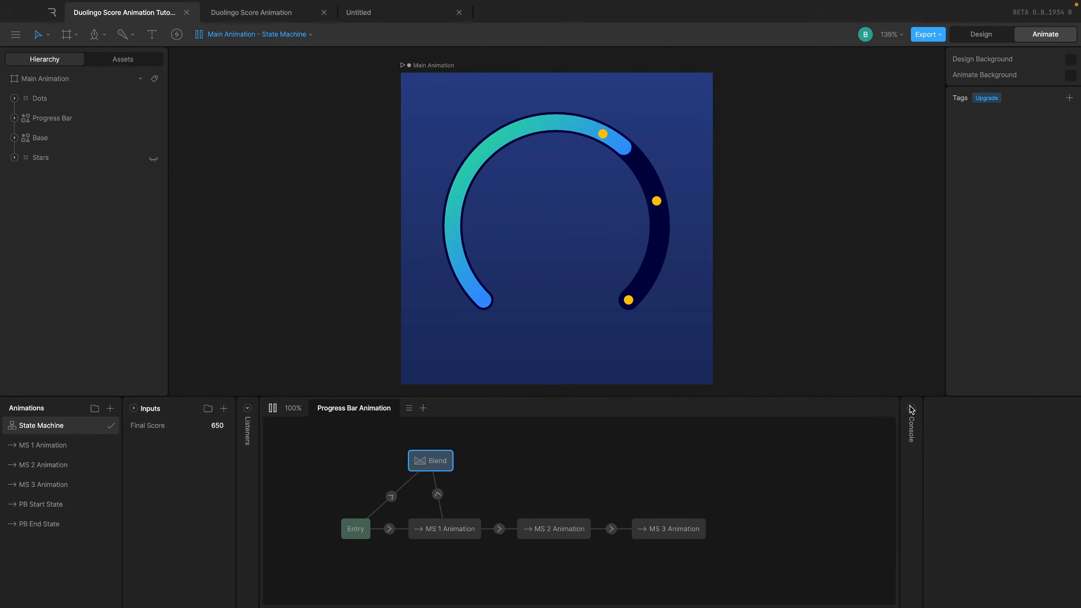
Step: Set the exit time of the MS 1 Animation to Blend transition to 100
click(438, 494)
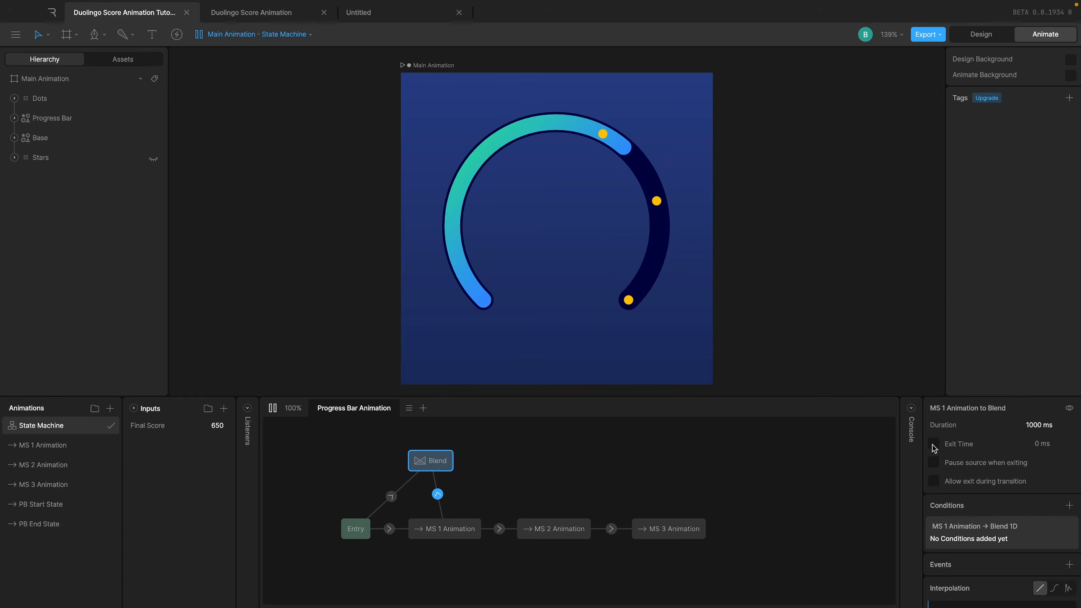
click(1054, 443)
text(100)
key(Return)
click(810, 441)
Step: Replay the state machine twice and check the settings of the Blend state and MS 1 Animation
click(272, 408)
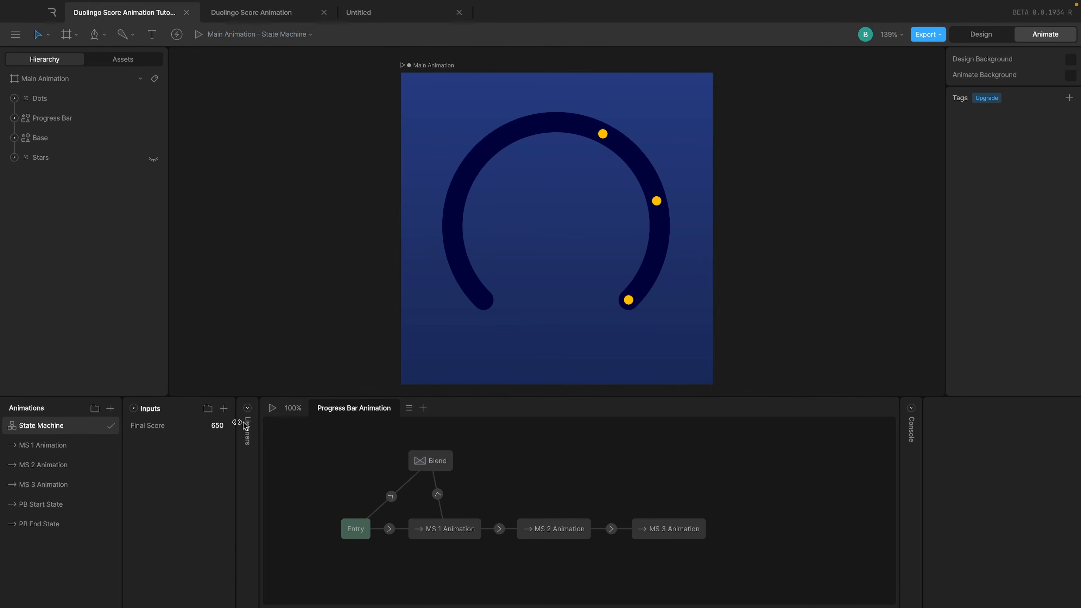
click(272, 409)
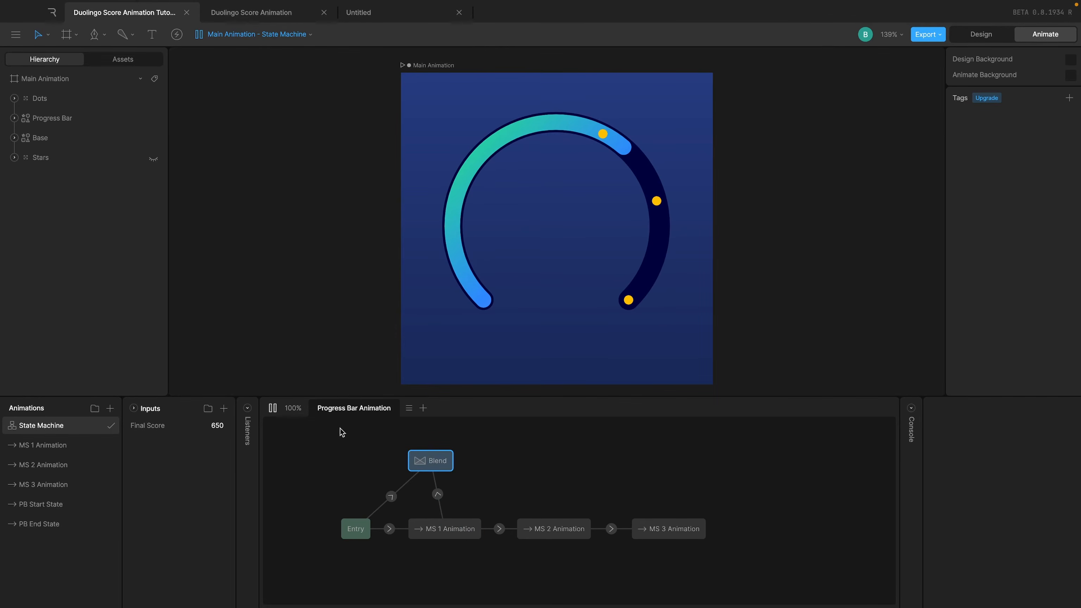
click(273, 408)
click(272, 408)
click(434, 467)
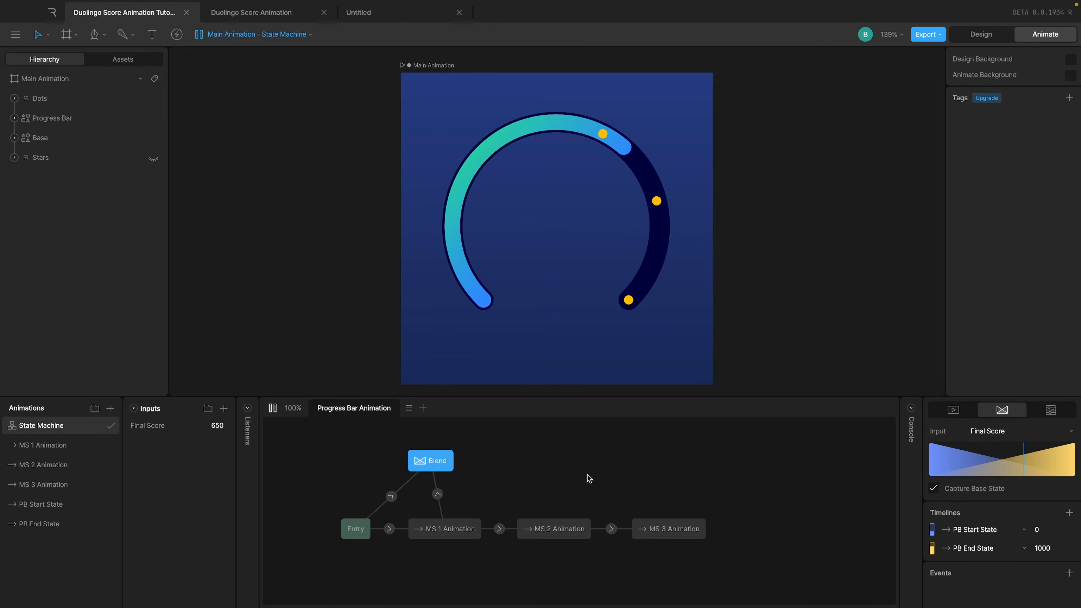
click(463, 528)
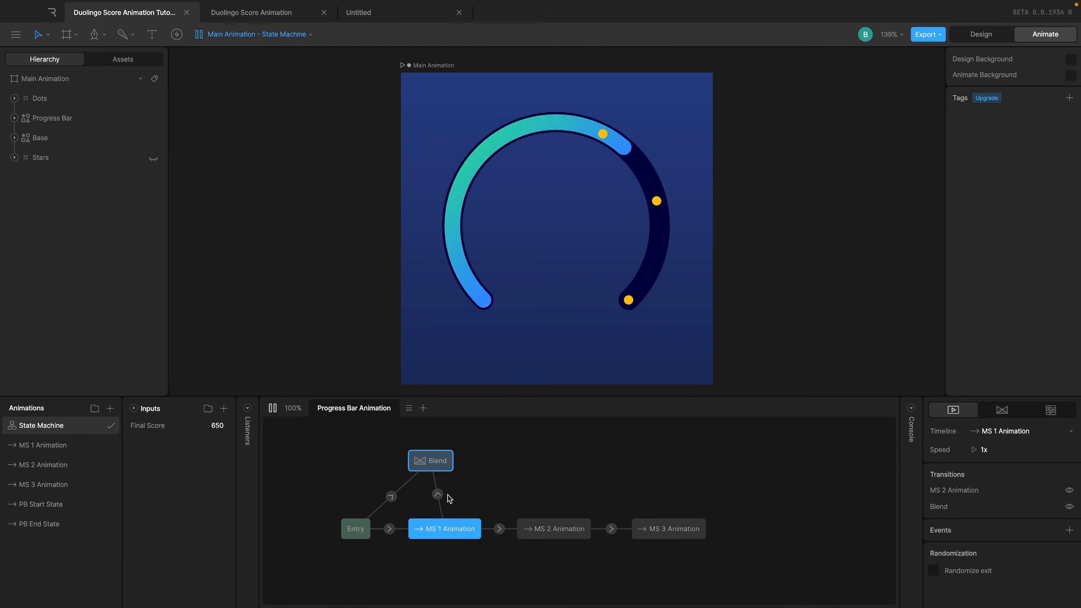
Step: Delete the transition from MS 1 Animation to Blend and replay the state machine
click(439, 495)
key(Delete)
click(445, 537)
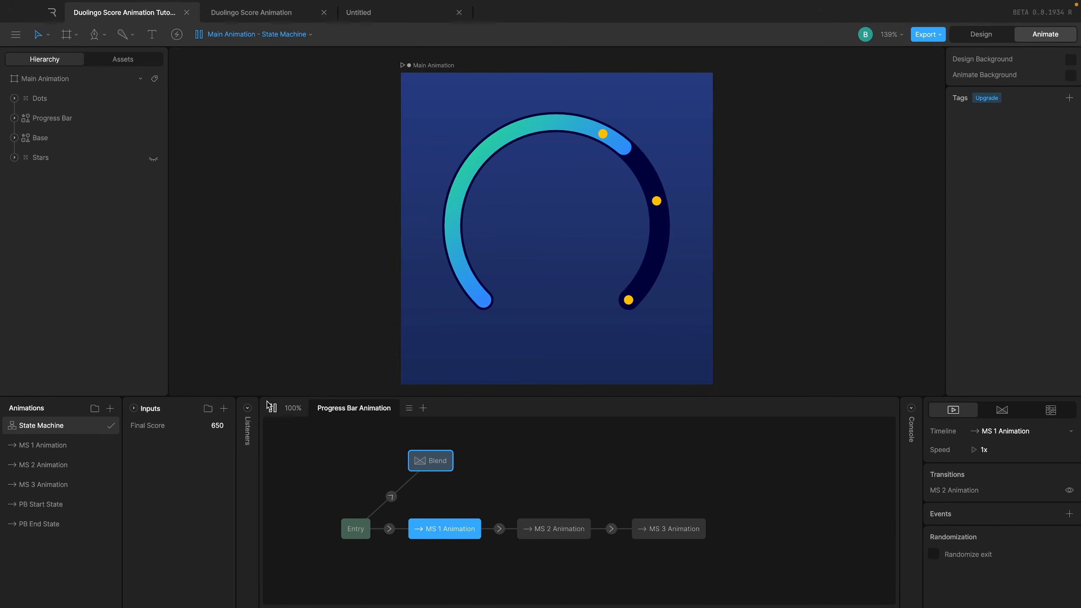
click(273, 408)
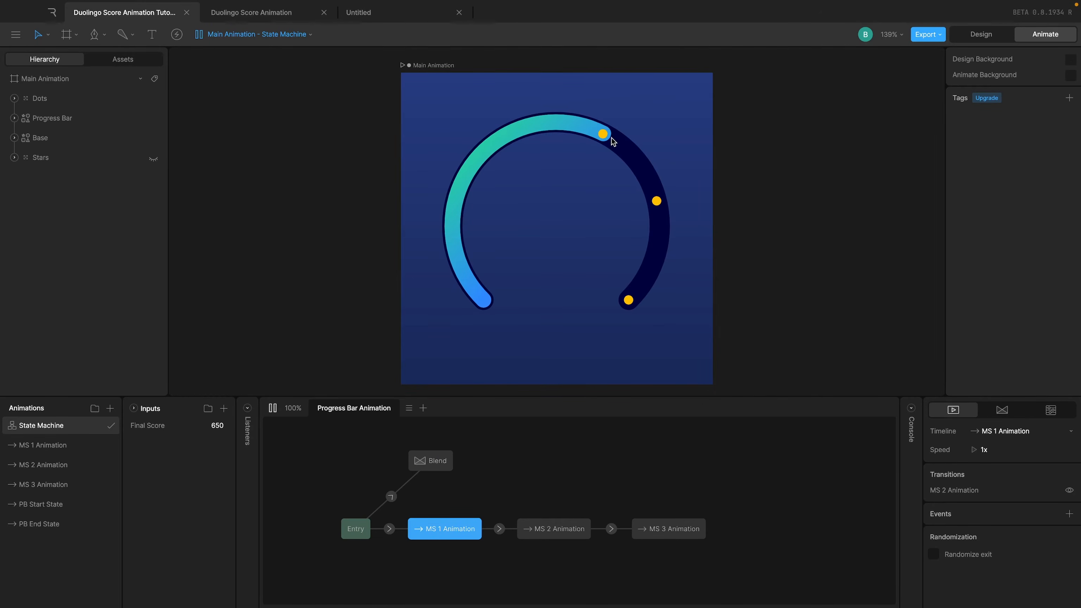
Step: Add a second 1D blend state, level with the first Blend and directly above MS 2 Animation
click(514, 461)
right_click(517, 462)
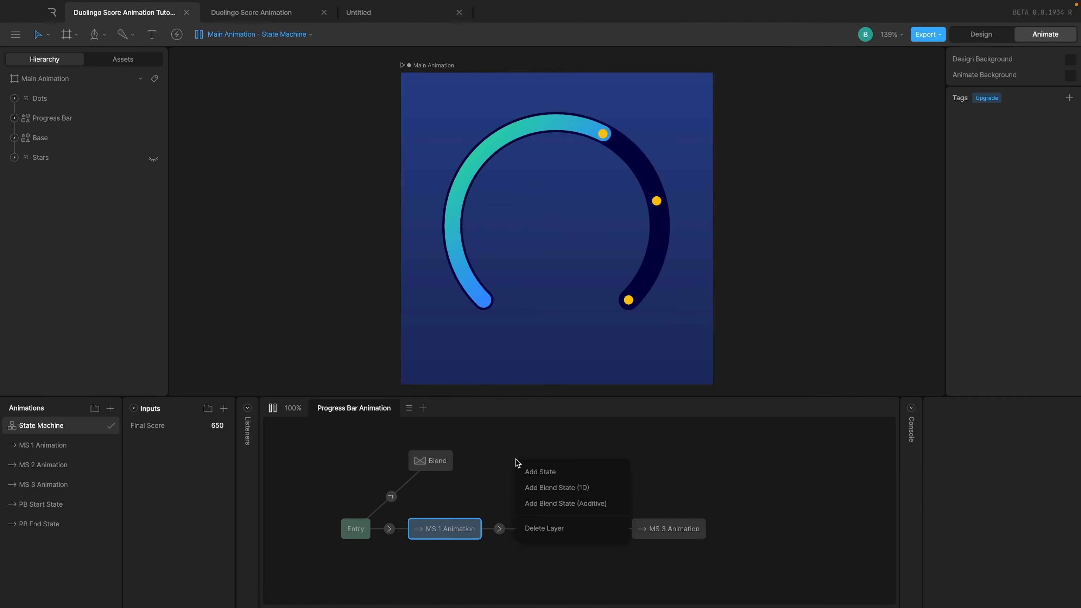
click(555, 487)
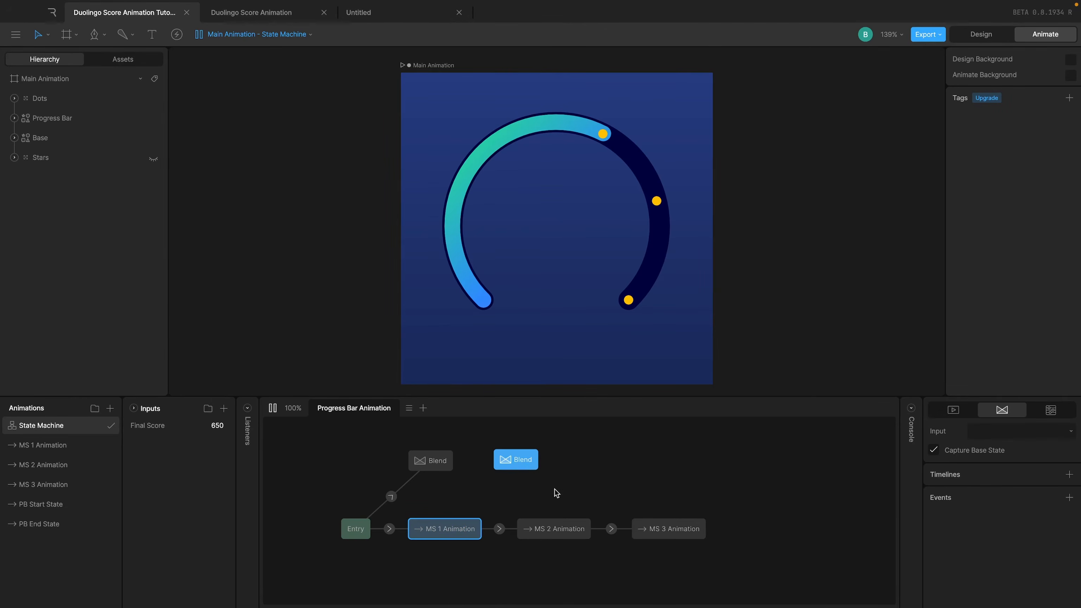
drag(518, 465, 546, 464)
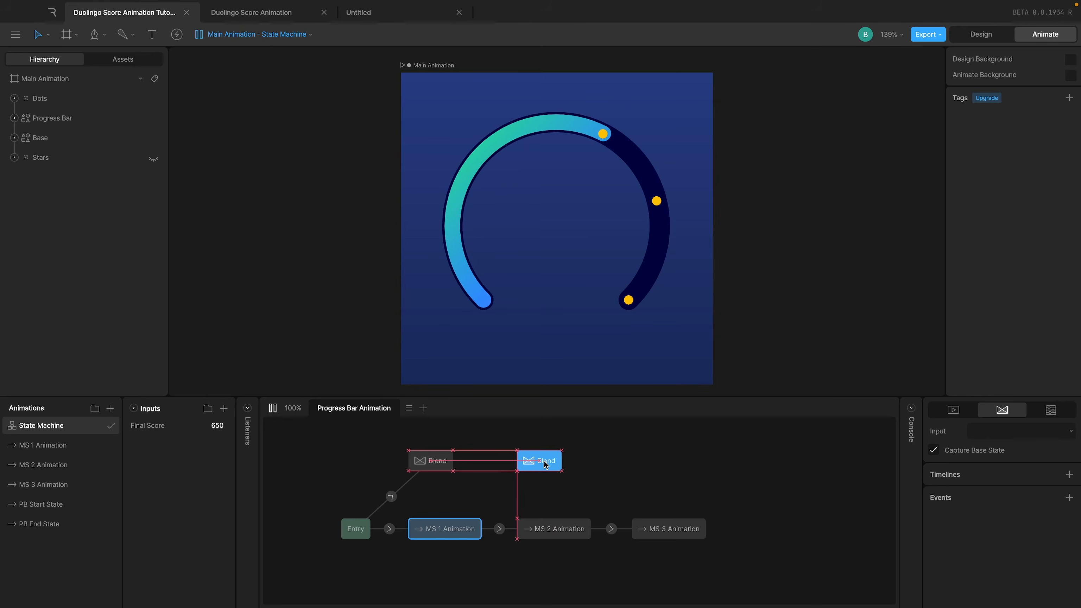
Step: Stop the playback and add a transition from MS 1 Animation to the new Blend state
click(482, 516)
click(272, 408)
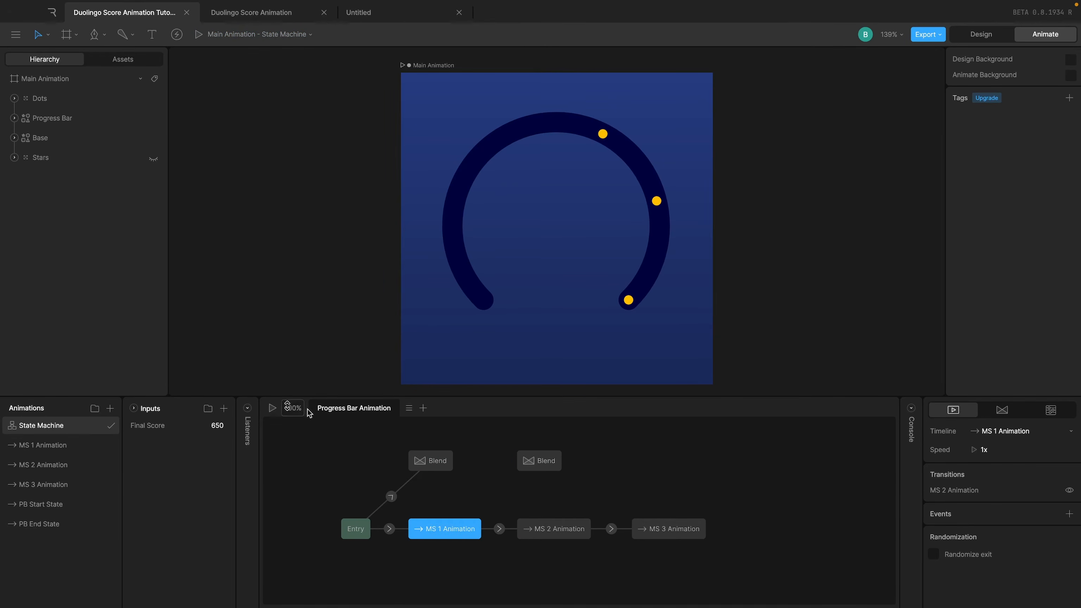
drag(481, 515, 528, 466)
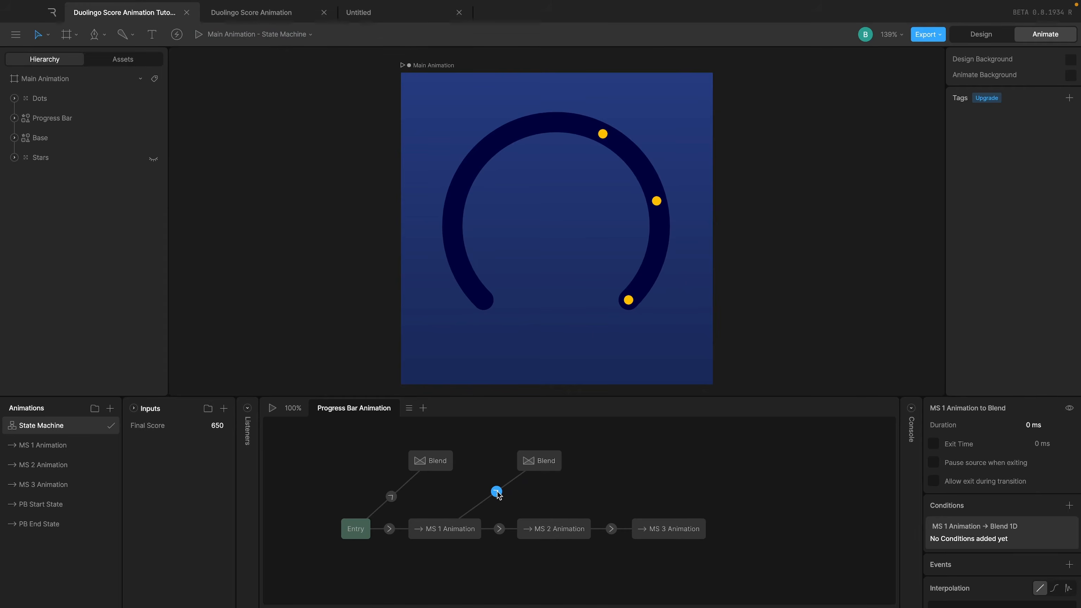
Step: Enable exit time at 100% on the MS 1 Animation to Blend transition and set its duration to 1000
click(933, 443)
click(1063, 446)
text(100)
key(Return)
click(1052, 428)
text(1000)
key(Return)
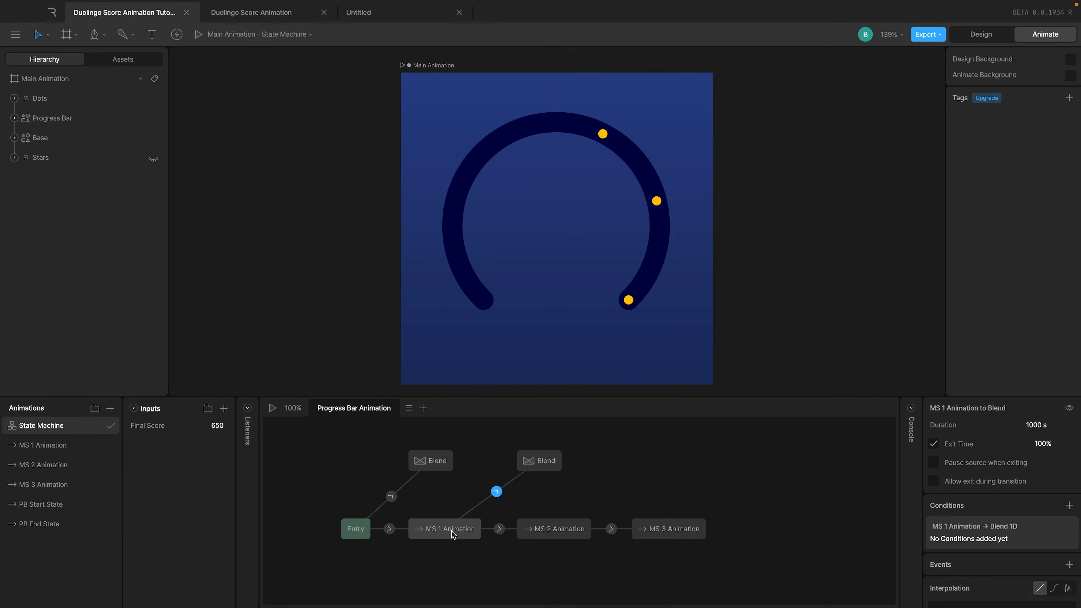
Step: Set the new Blend state's input to Final Score and add PB Start State and PB End State as its timelines
click(544, 467)
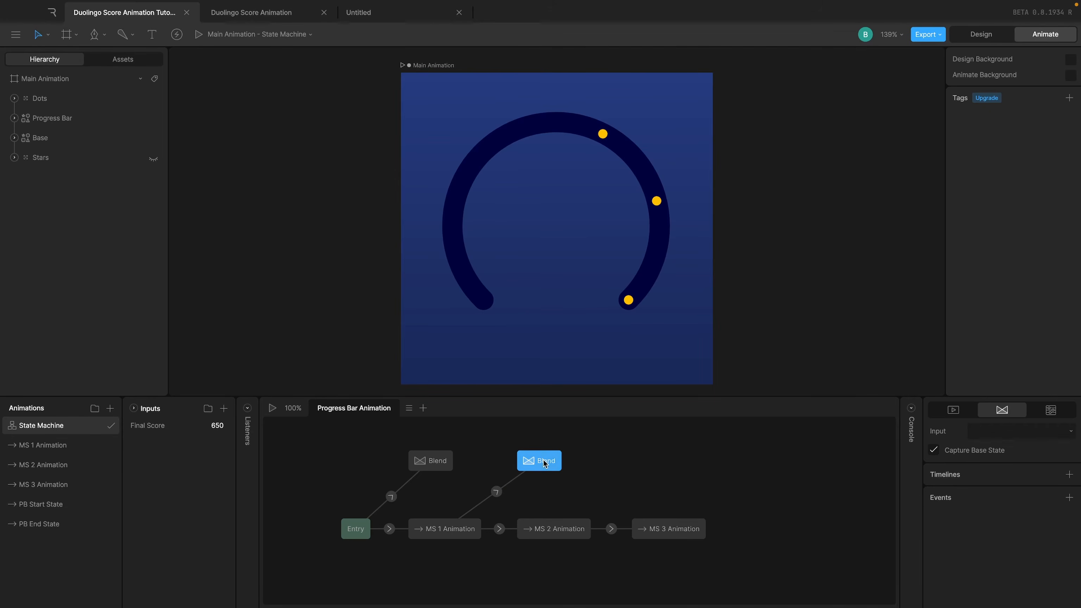
click(991, 433)
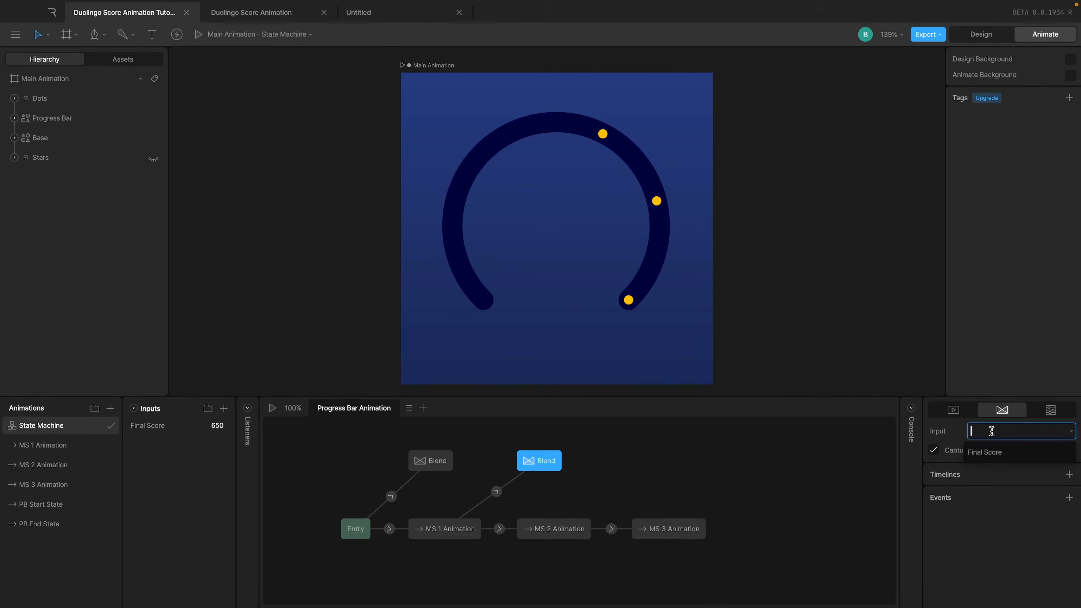
click(991, 451)
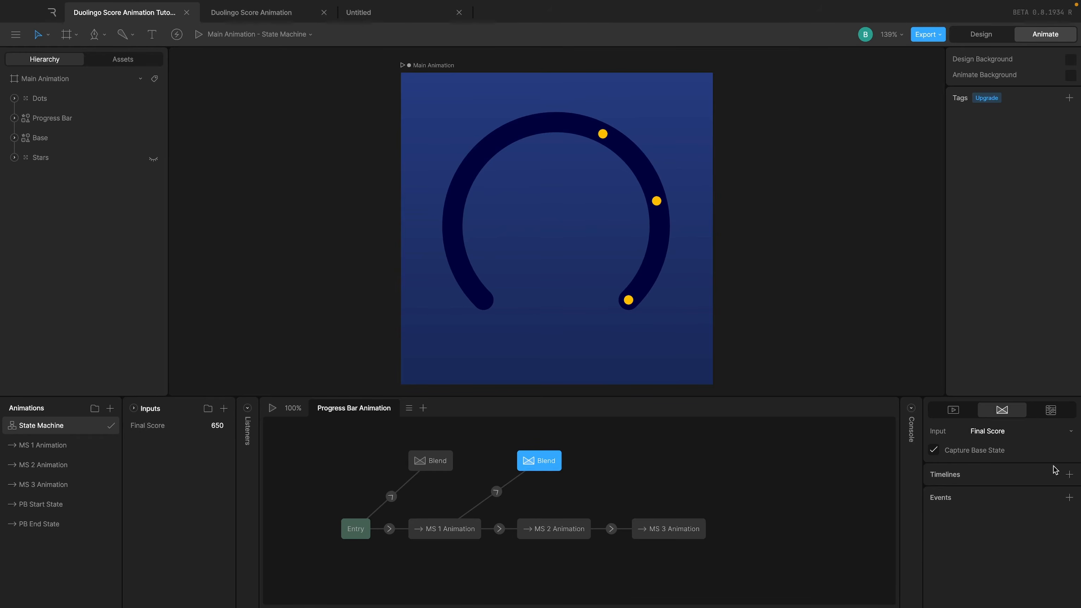
click(1069, 474)
click(1068, 474)
click(994, 530)
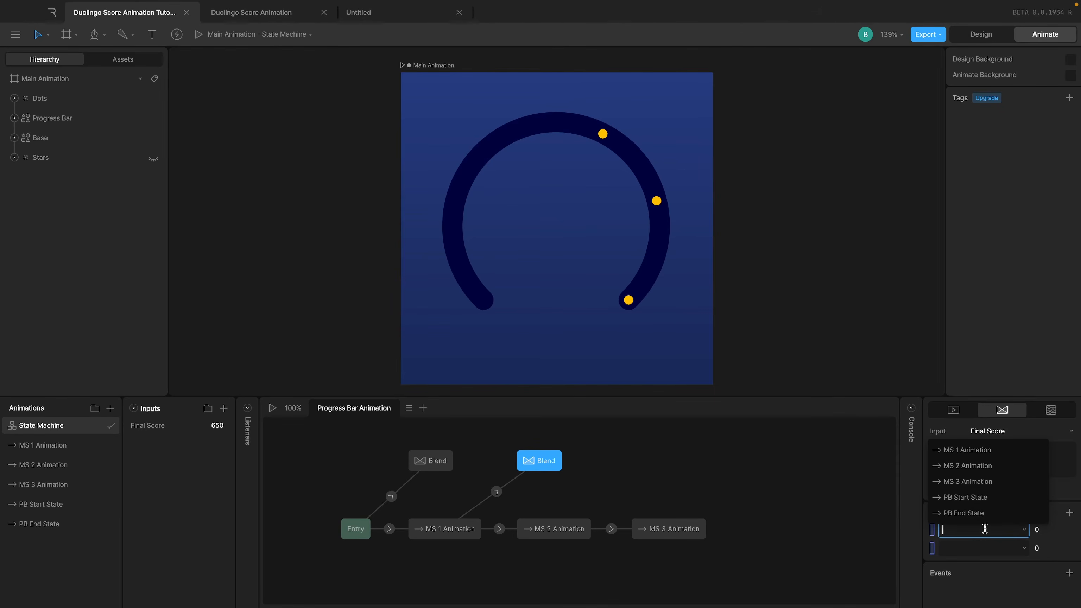
click(981, 497)
click(975, 548)
click(973, 529)
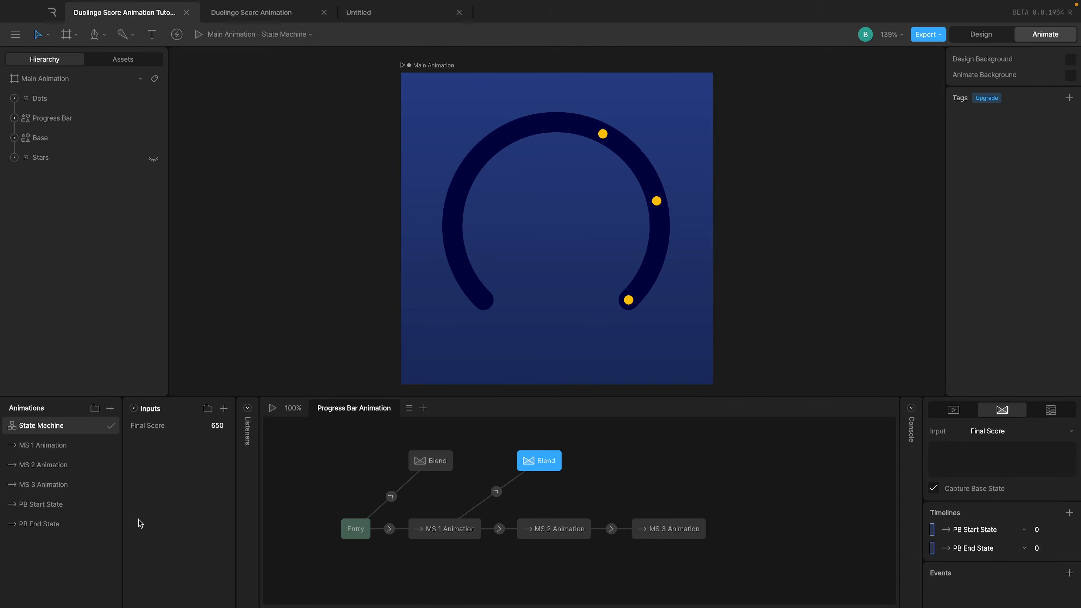
Step: Compare the Progress Bar keyframes in PB Start State and PB End State, and return to the State Machine
click(90, 505)
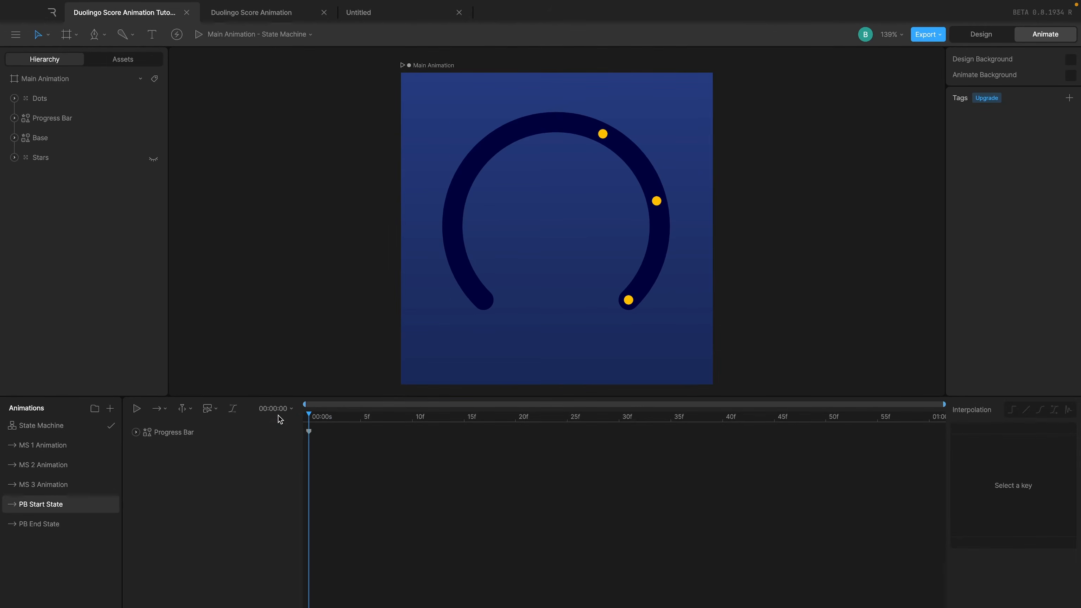
click(309, 431)
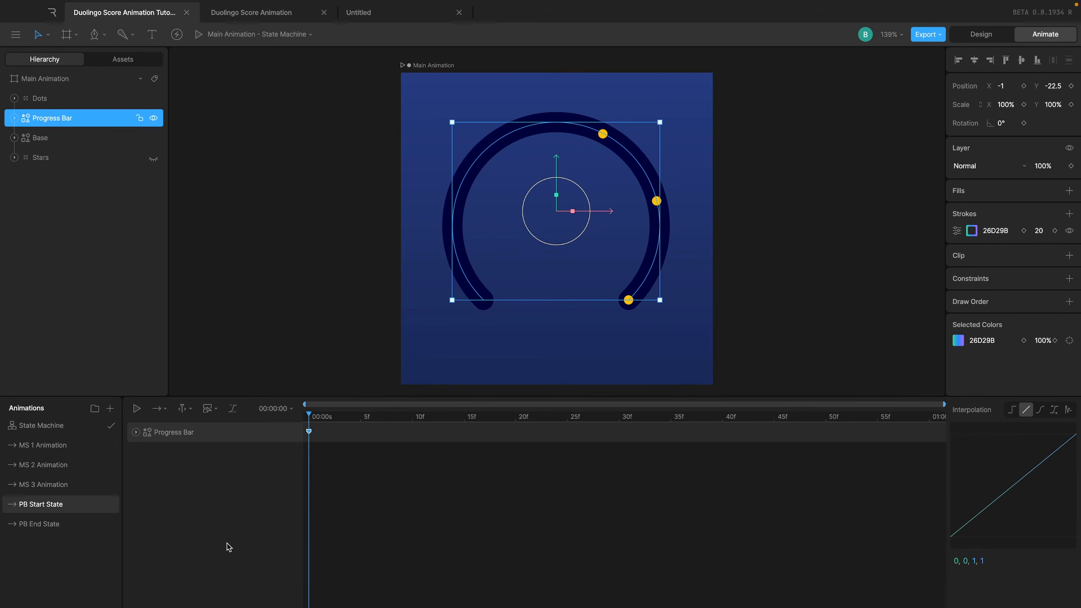
click(72, 522)
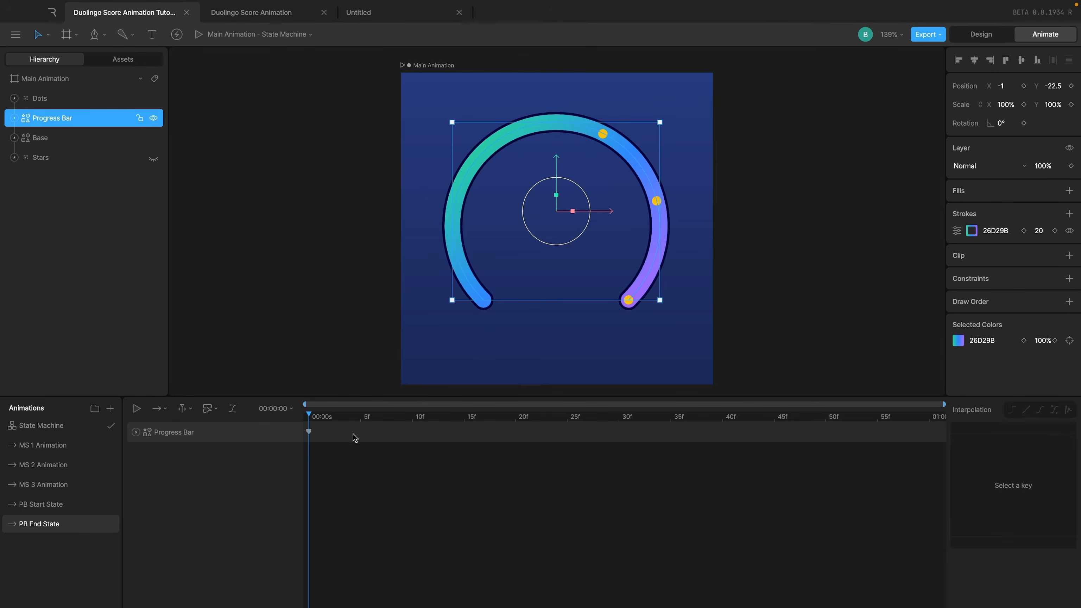
click(75, 506)
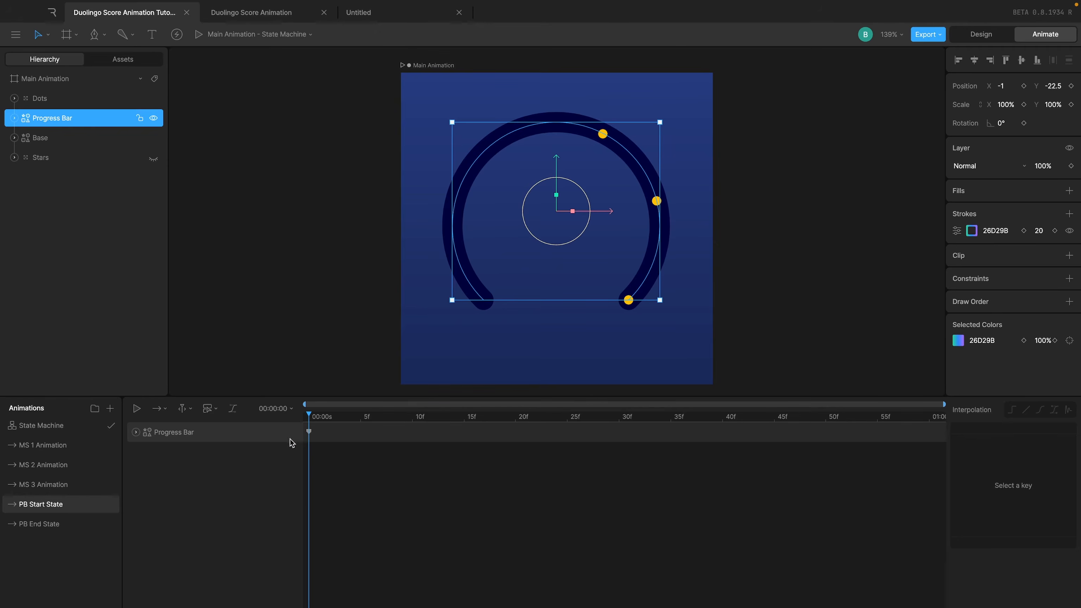
click(79, 429)
Step: Set the new Blend state's timeline values to 600 for PB Start State and 1000 for PB End State
click(540, 467)
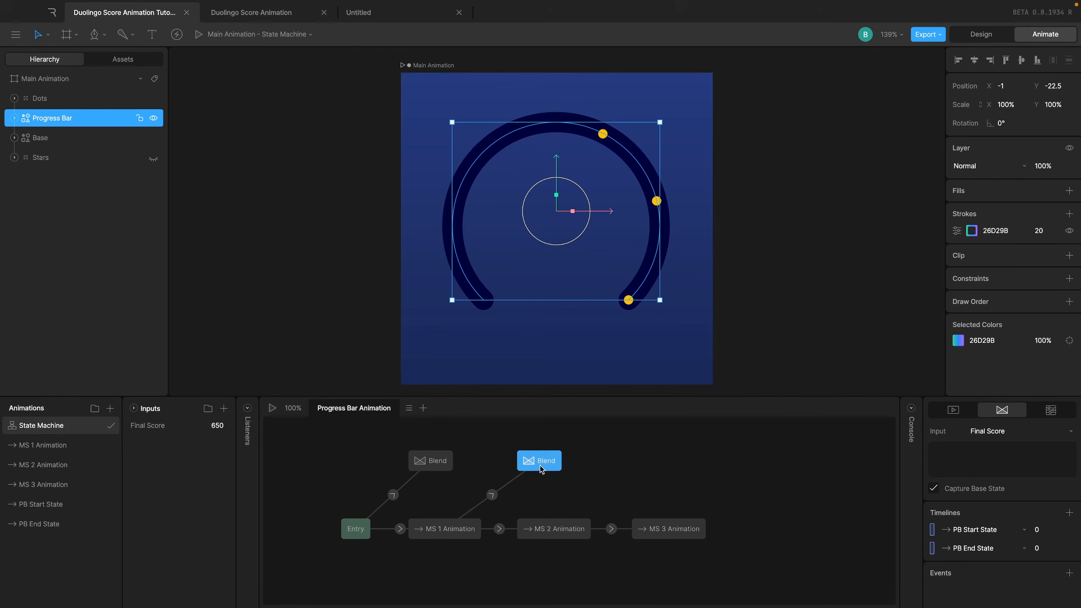
click(1049, 531)
text(600)
key(Return)
click(1042, 553)
text(1000)
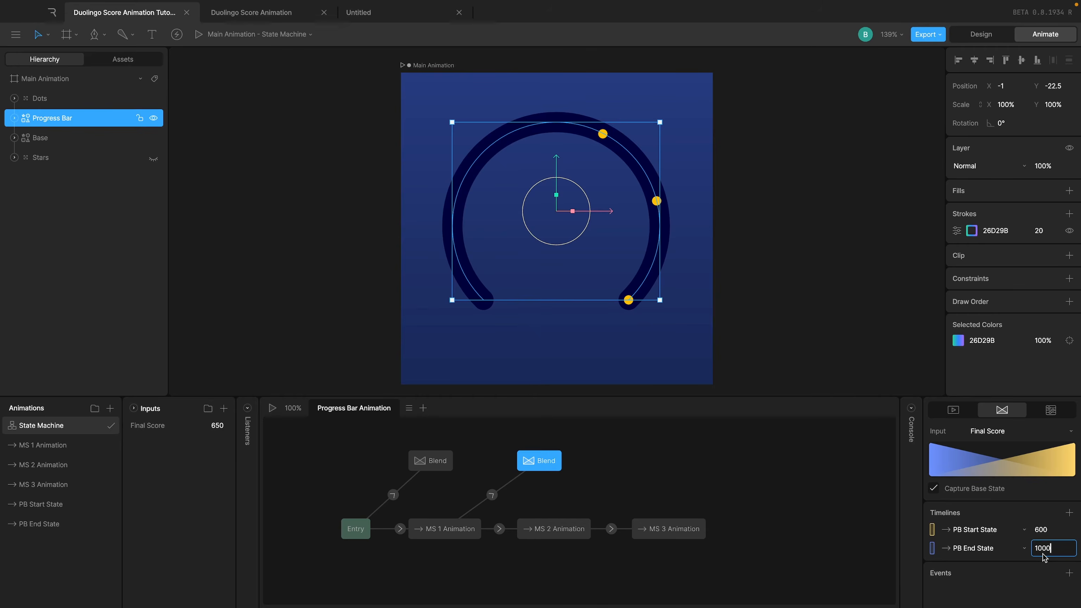
key(Return)
Step: Check the PB Start State timeline and create a new timeline animation
click(59, 505)
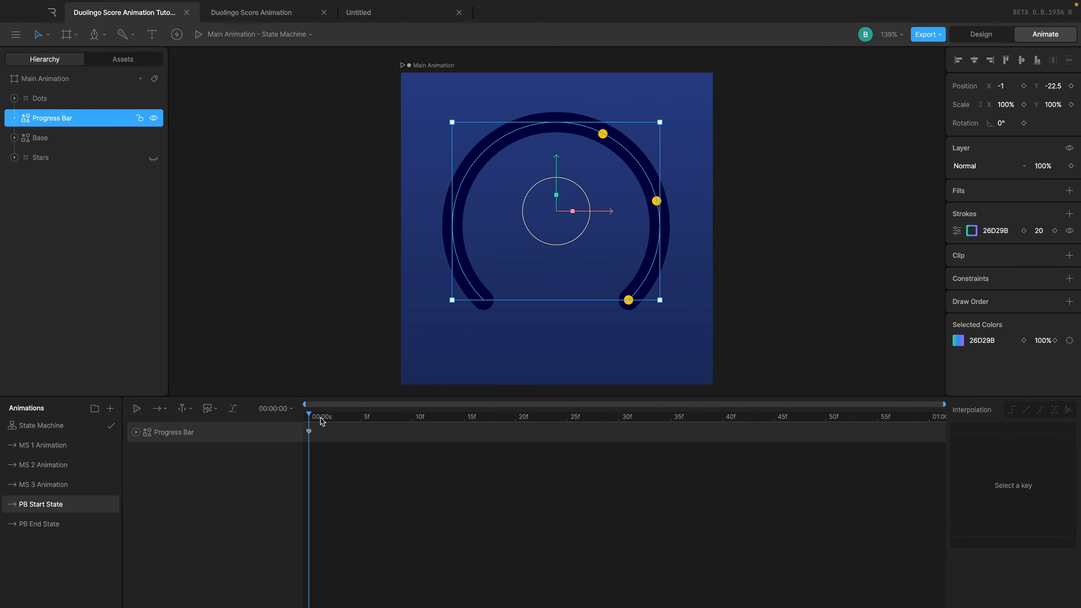
click(112, 408)
click(129, 437)
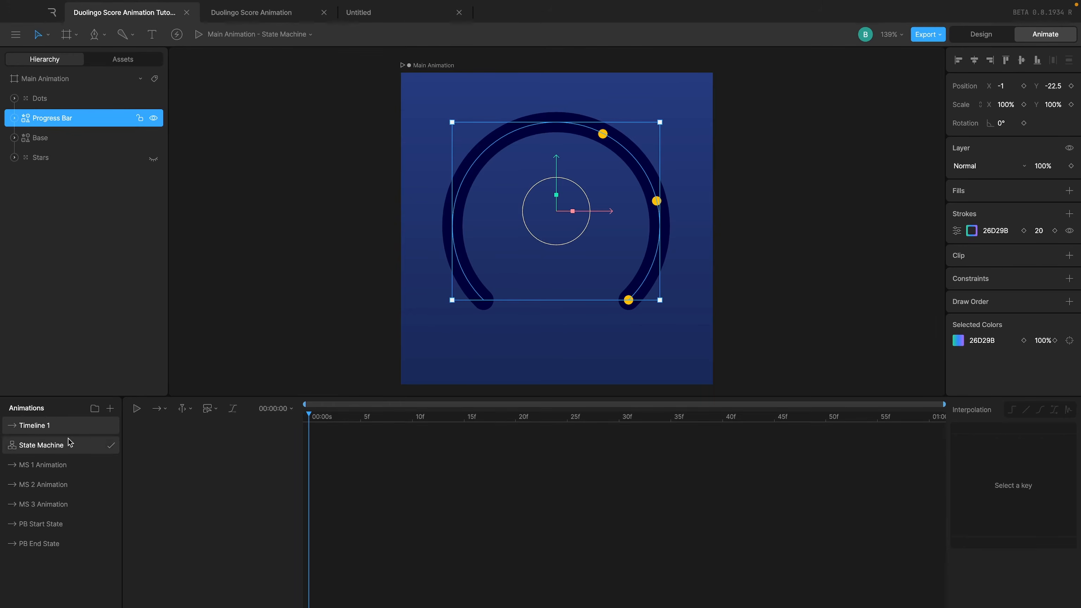
Step: Reorder the new timeline between PB Start State and PB End State, and rename PB Start State to PB at 0 State
drag(39, 427, 44, 528)
double_click(45, 504)
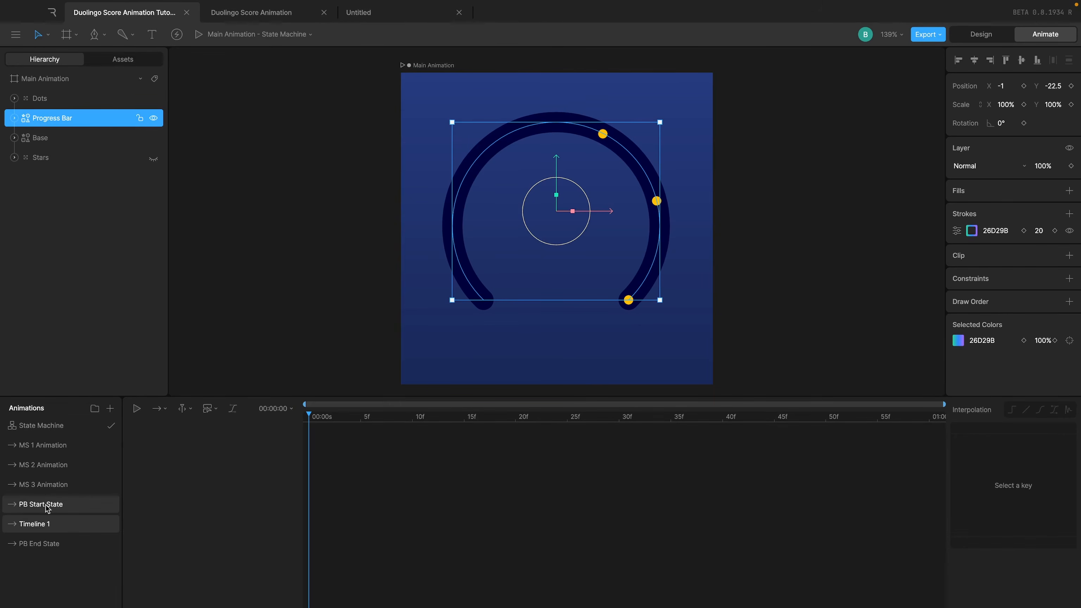
key(Return)
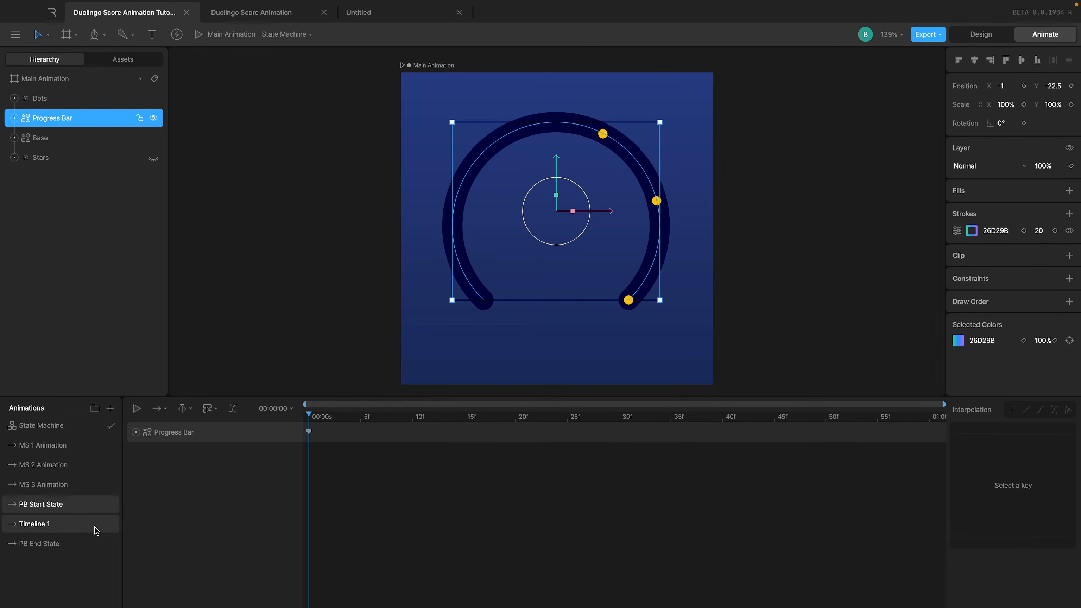
key(BackSpace)
key(BackSpace)
key(BackSpace)
key(BackSpace)
key(BackSpace)
text(at )
text(0)
Step: Rename the new timeline to PB at 600 State and PB End State to PB at 1000 State
double_click(45, 524)
text(P)
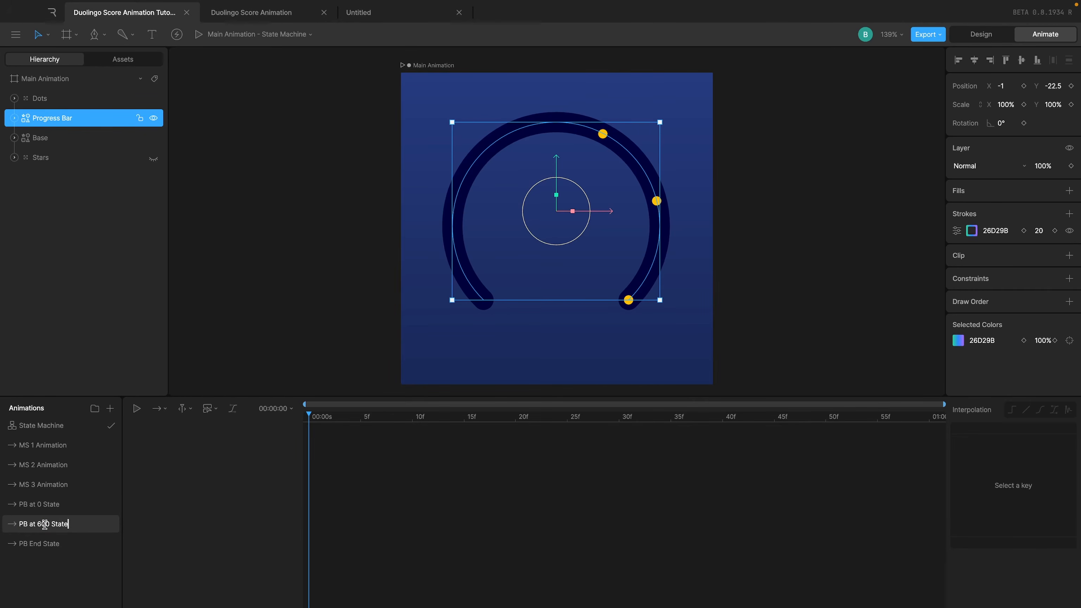
text(B at 600 State)
click(45, 544)
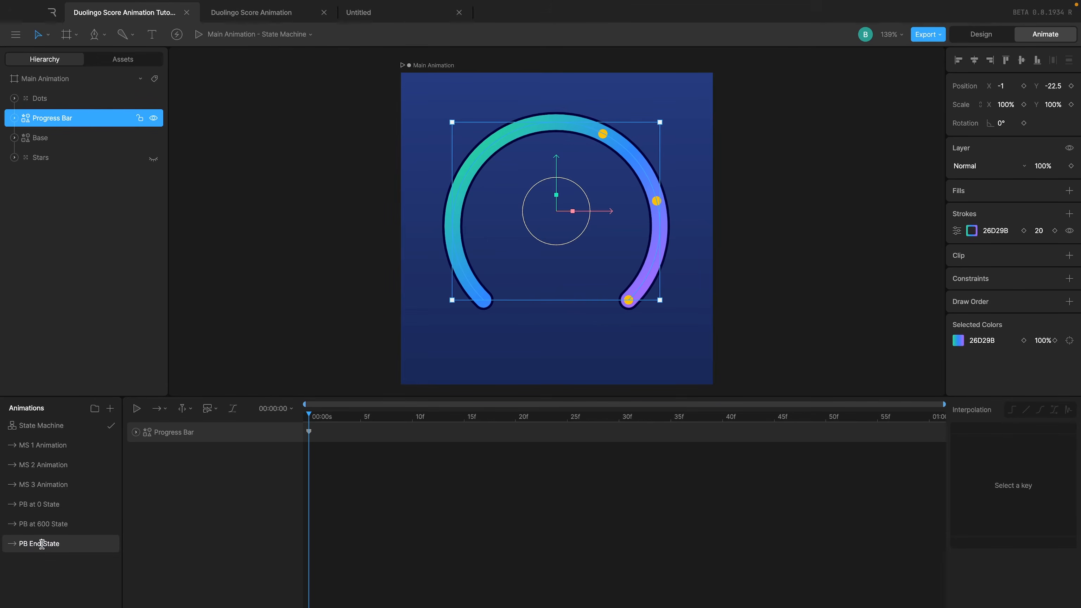
double_click(41, 543)
text(at 1000)
key(Return)
click(86, 528)
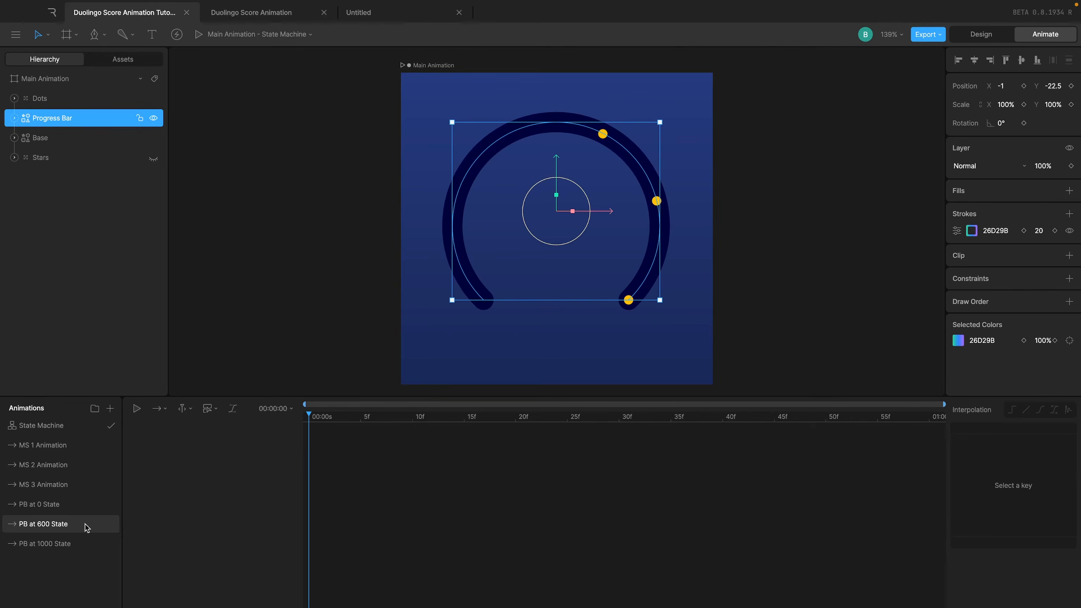
Step: In the state machine, replace the 600-value timeline of the Blend state after MS 1 Animation with PB at 600 State
click(61, 427)
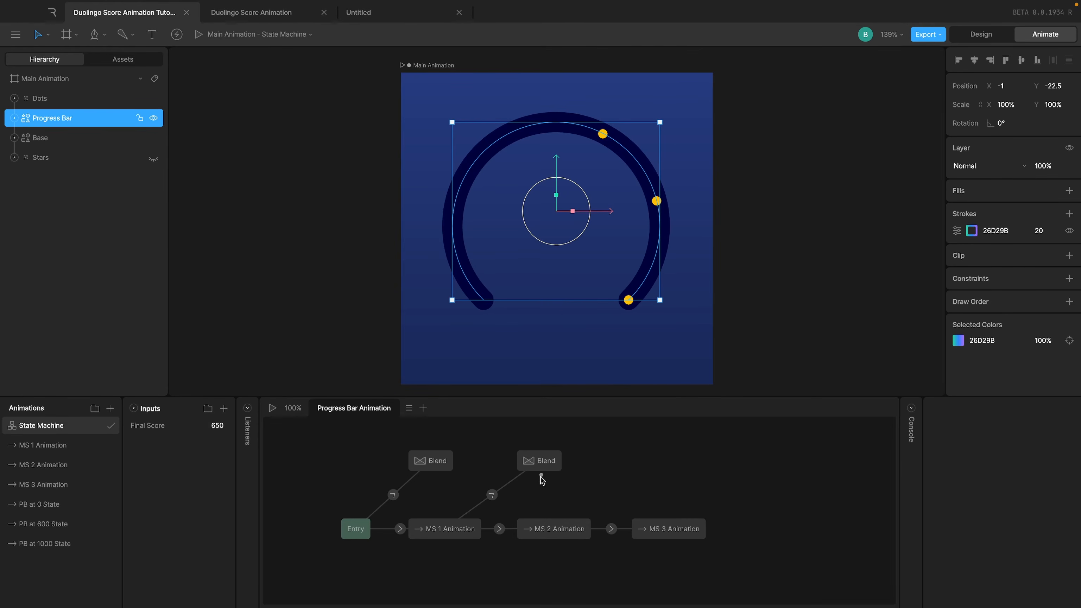
click(531, 462)
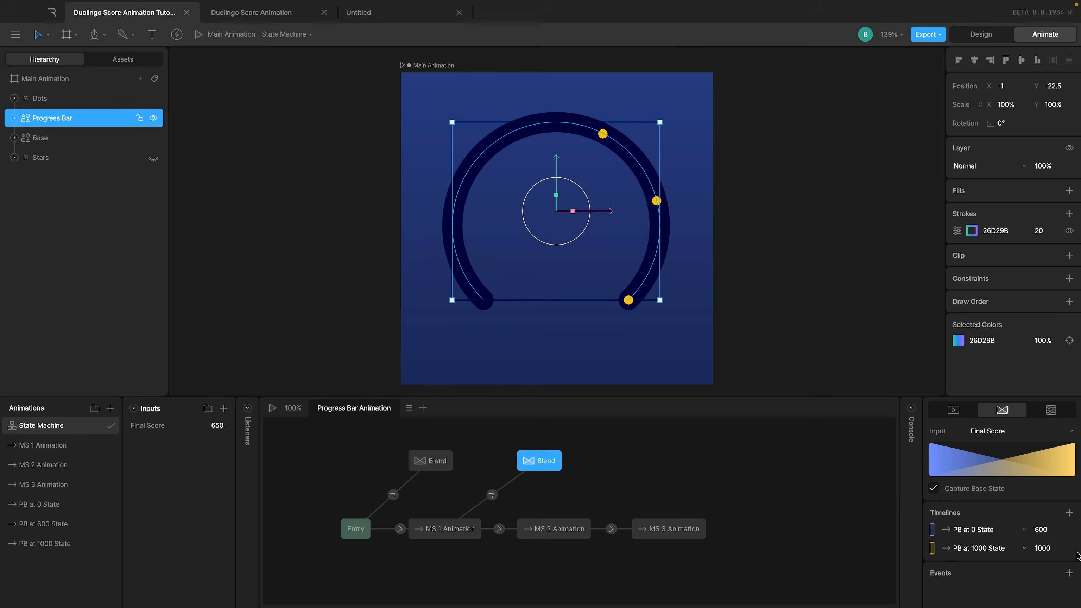
click(978, 529)
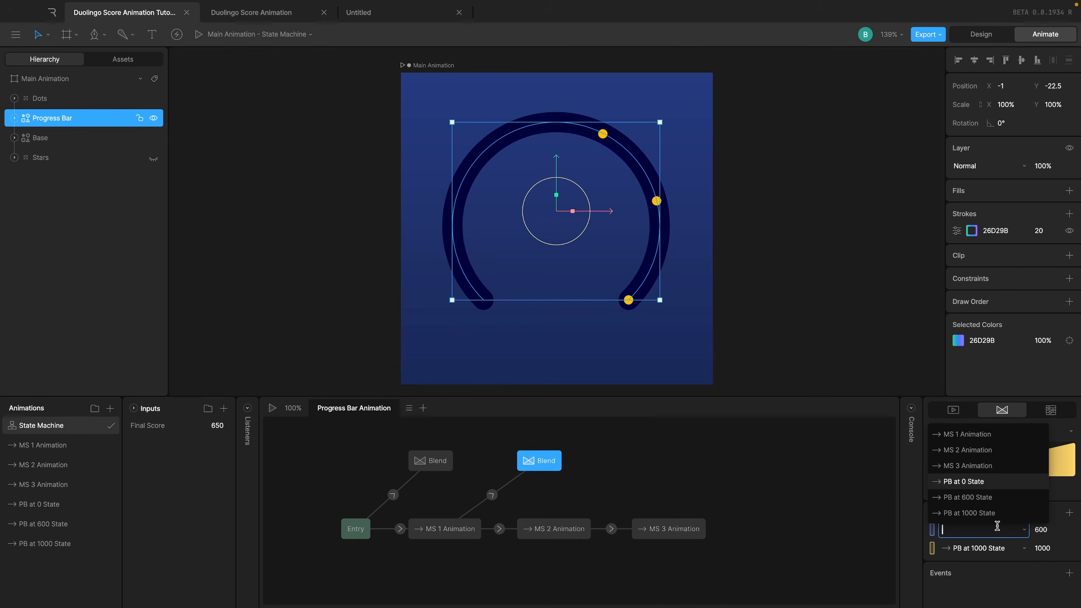
click(987, 497)
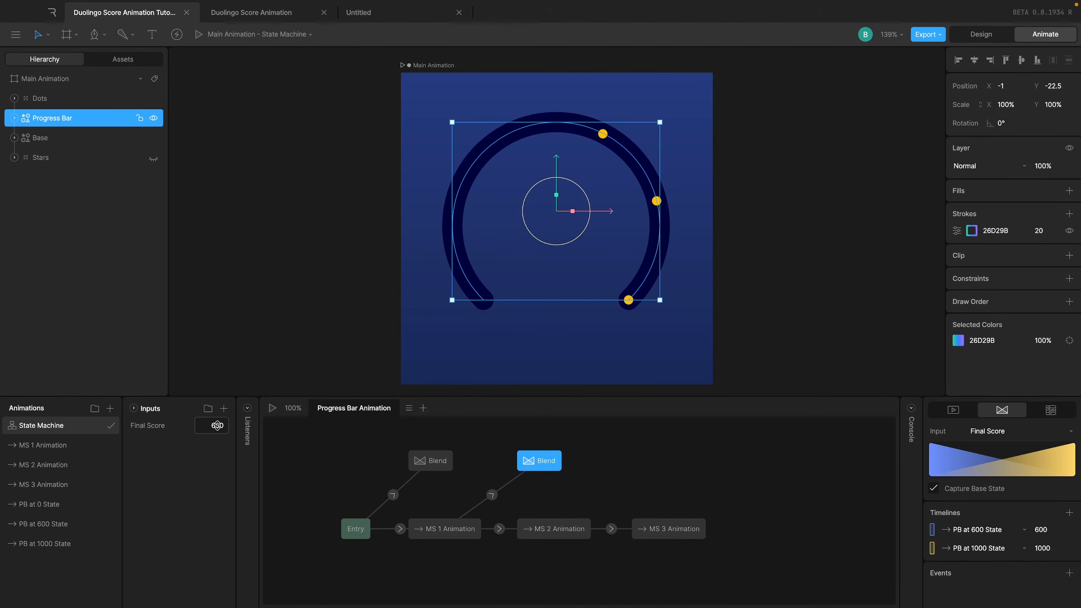
Step: Play the state machine and check the active Blend state's timeline mix
click(270, 445)
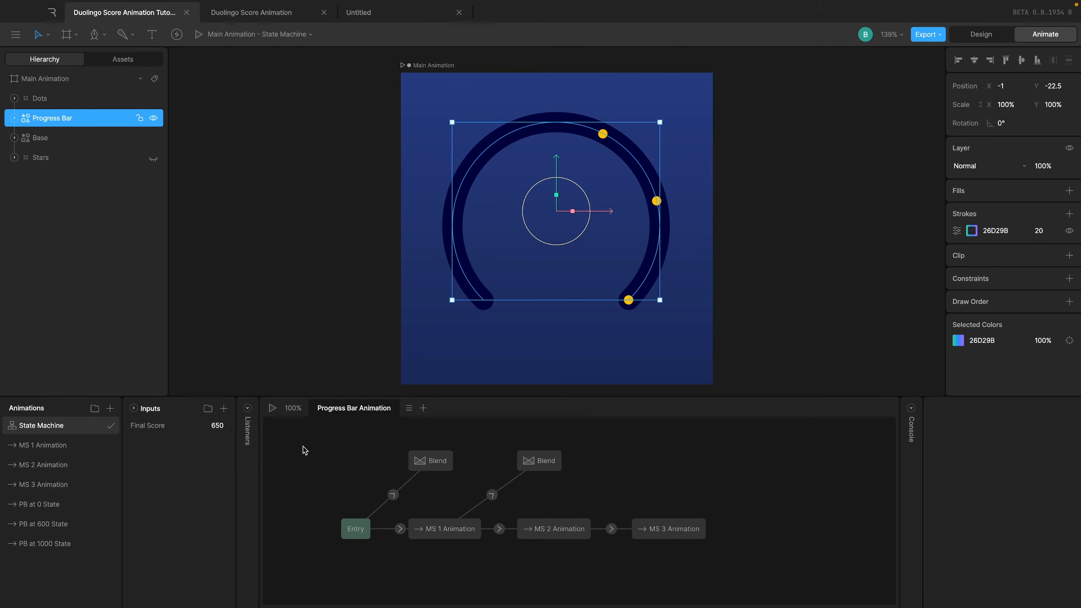
click(356, 338)
click(272, 408)
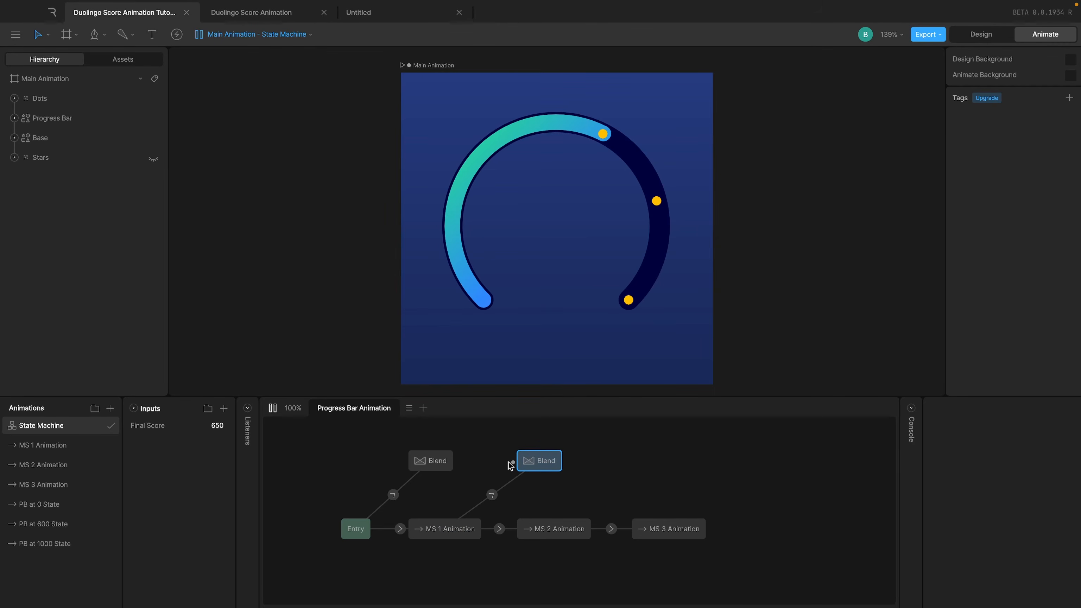
click(543, 457)
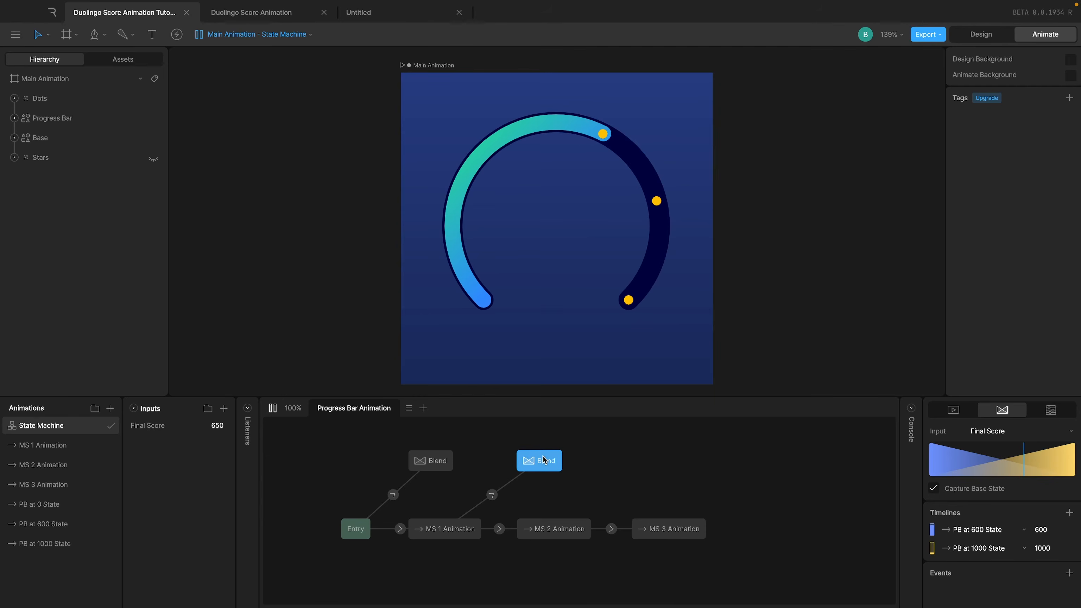
Step: Key the Progress Bar stroke's trim start at 60% in the PB at 600 State timeline
click(81, 525)
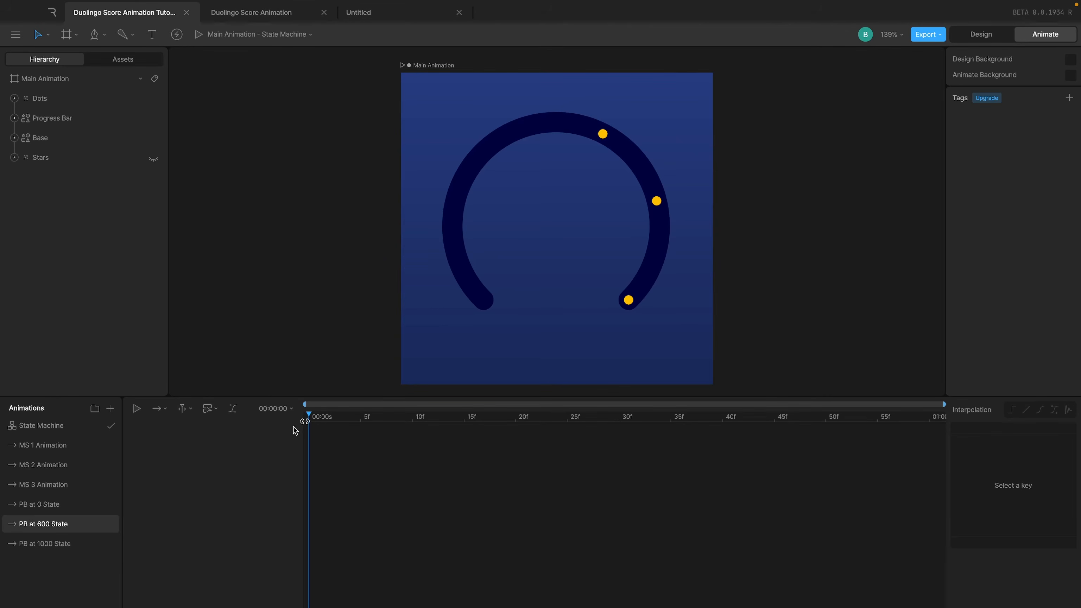
click(64, 506)
click(63, 528)
click(53, 119)
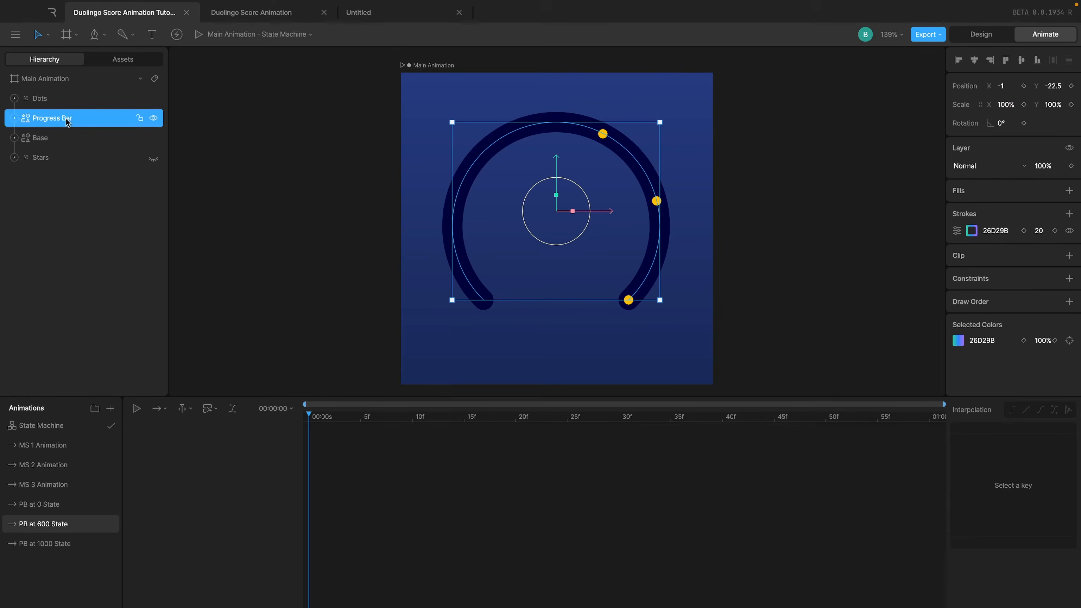
click(956, 231)
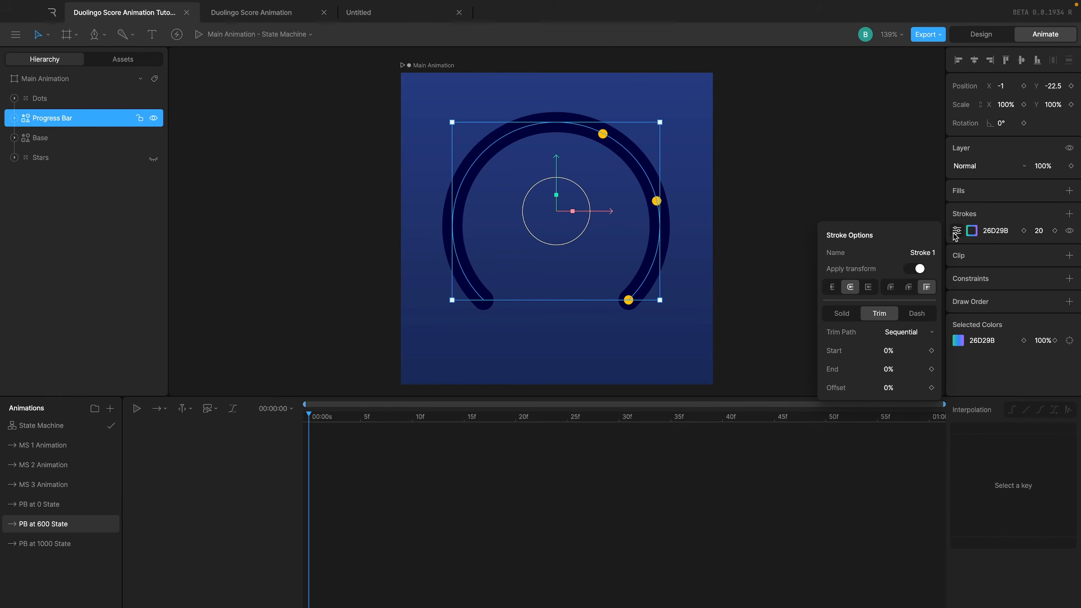
click(900, 351)
text(60)
key(Return)
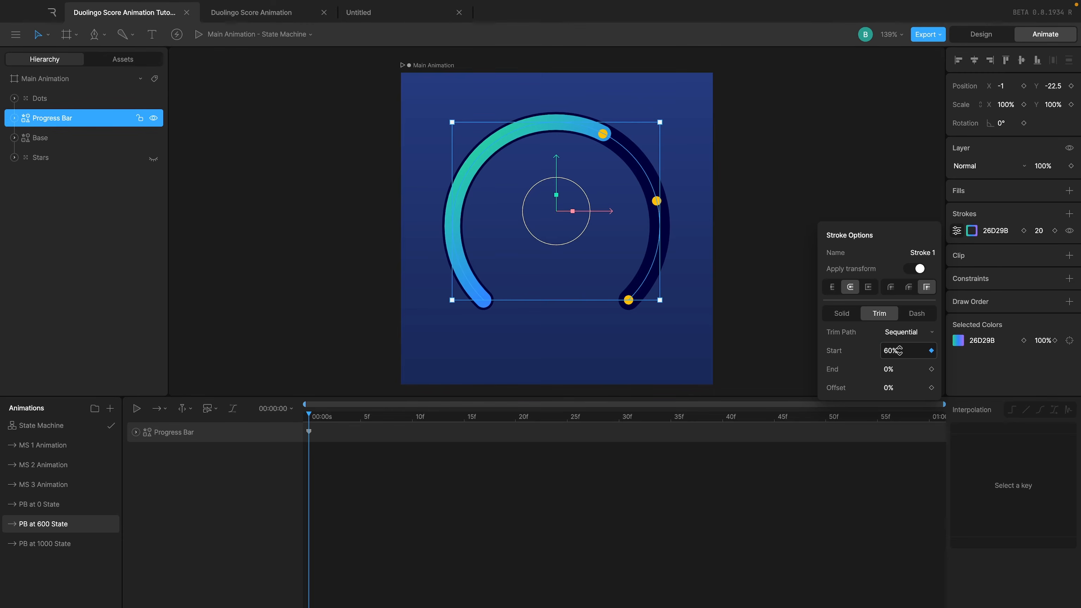
click(889, 196)
Step: Compare the PB at 0, 600 and 1000 State timelines and play the state machine
click(87, 506)
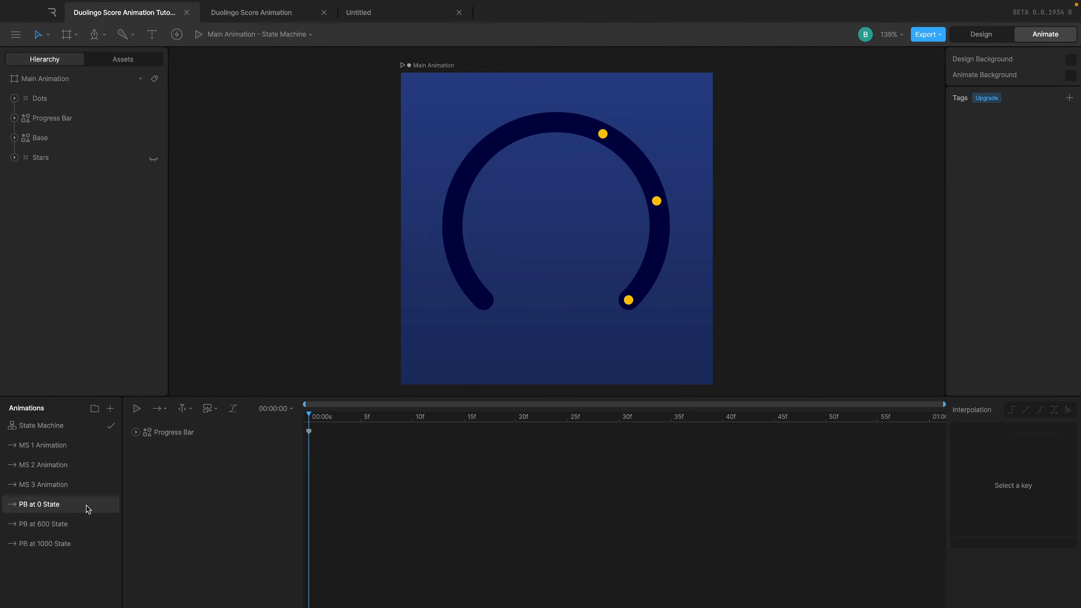
click(81, 523)
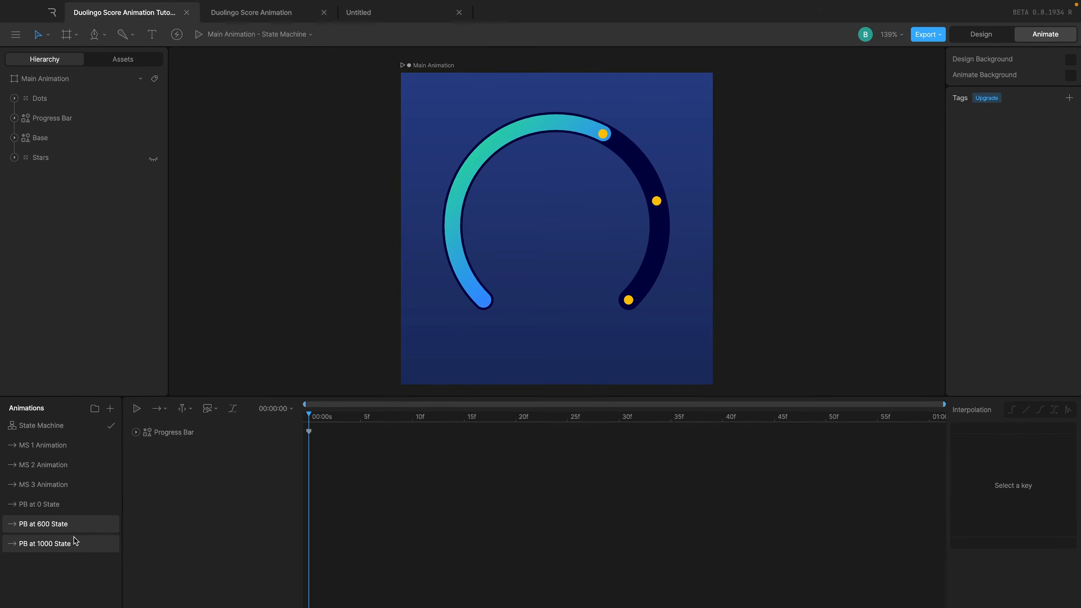
click(75, 543)
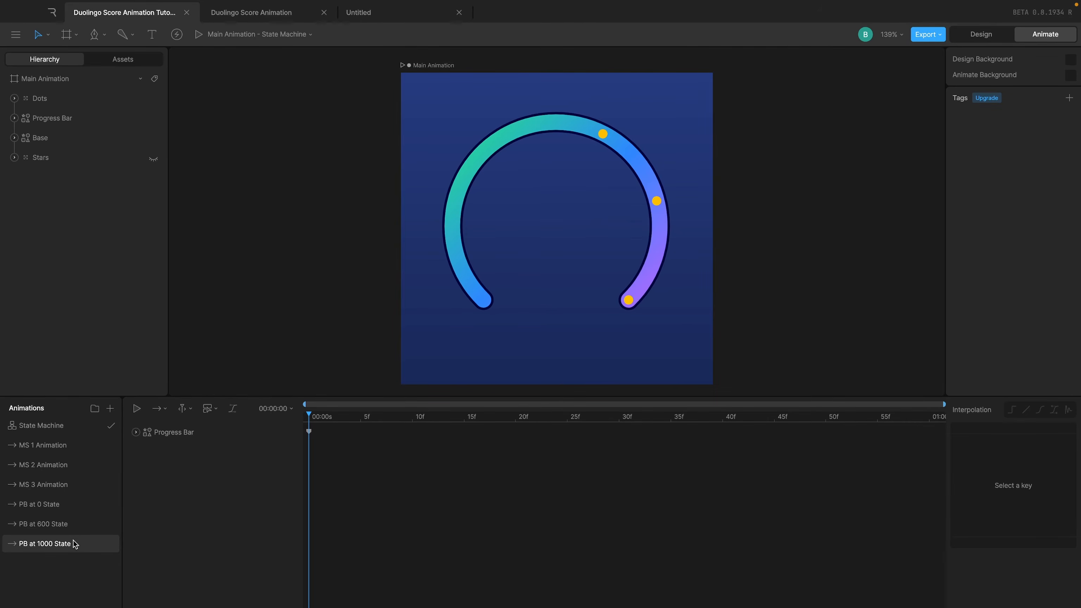
click(67, 425)
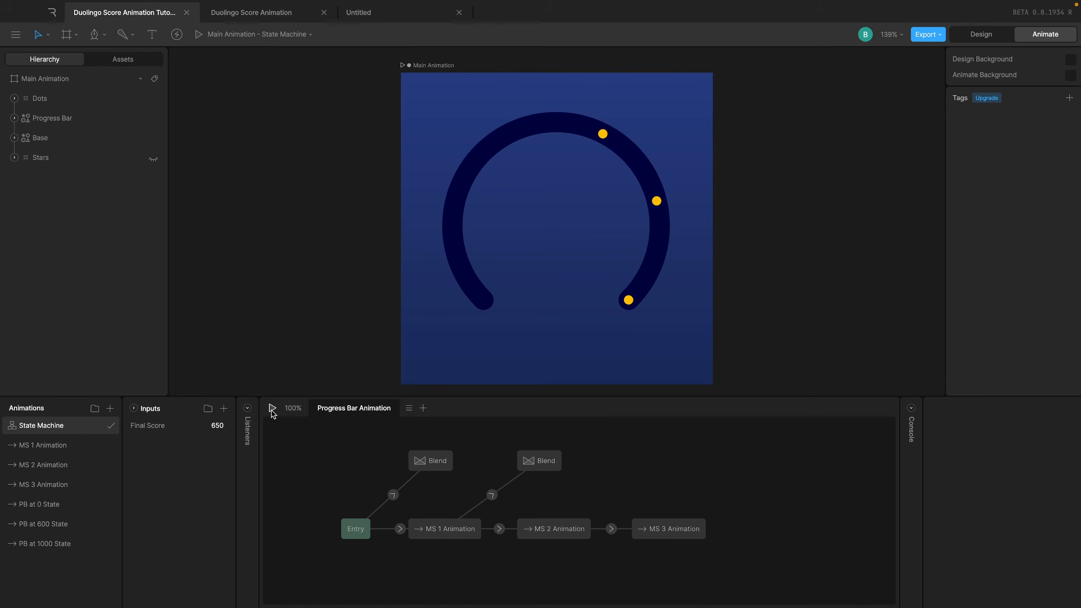
click(273, 409)
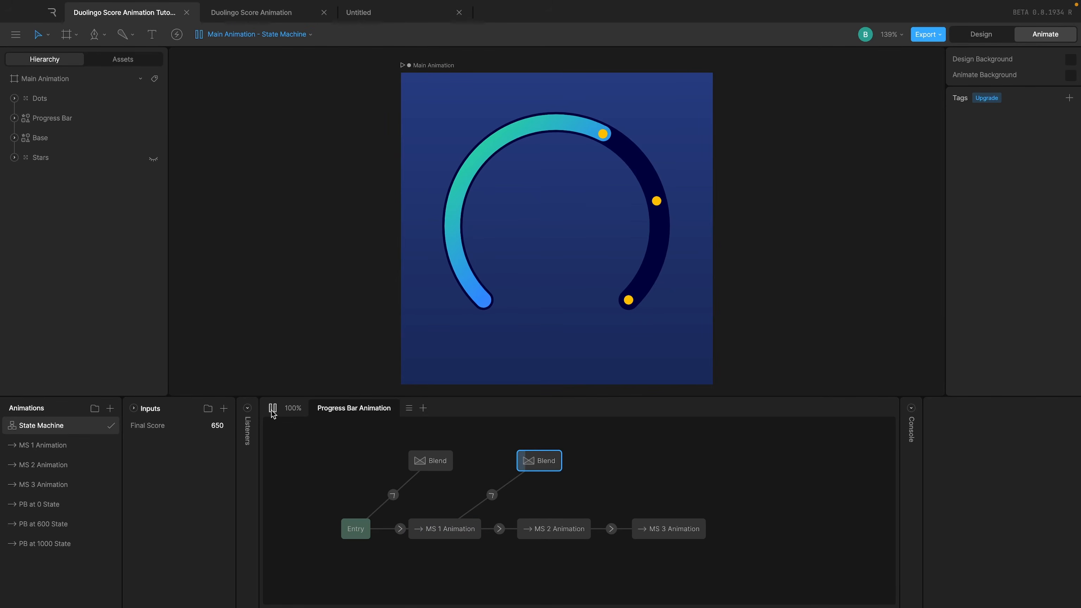
Step: Examine the transitions out of MS 1 Animation and compare the settings of the two Blend states
click(491, 495)
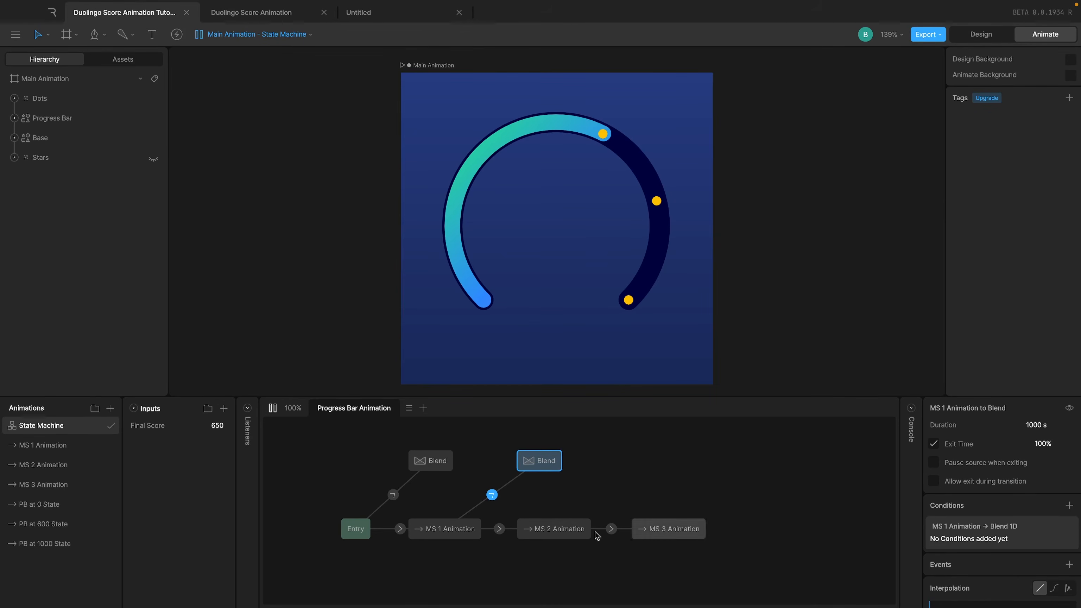
click(519, 507)
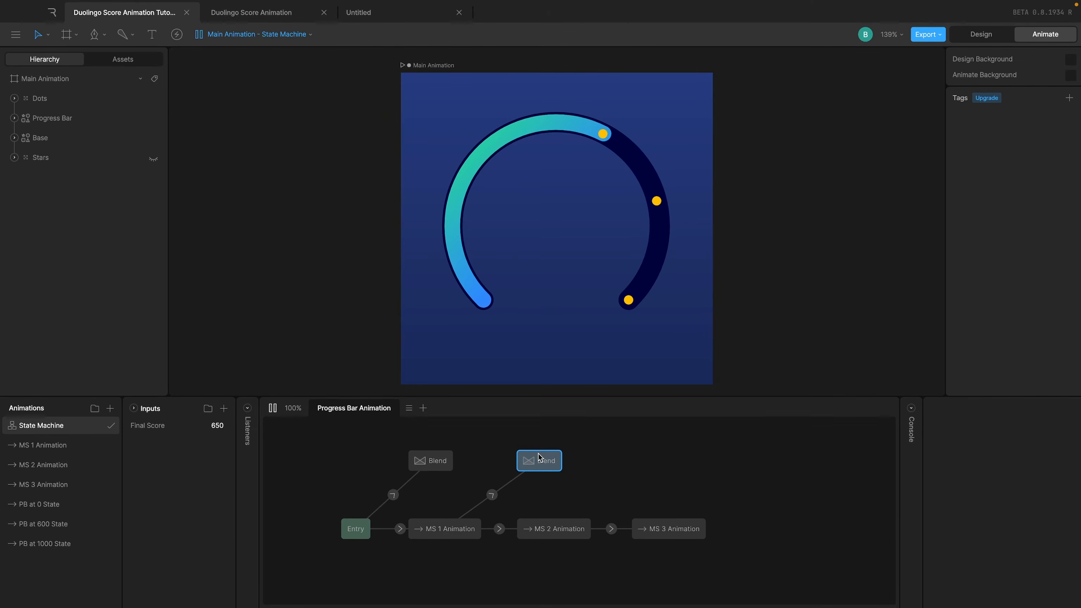
click(500, 528)
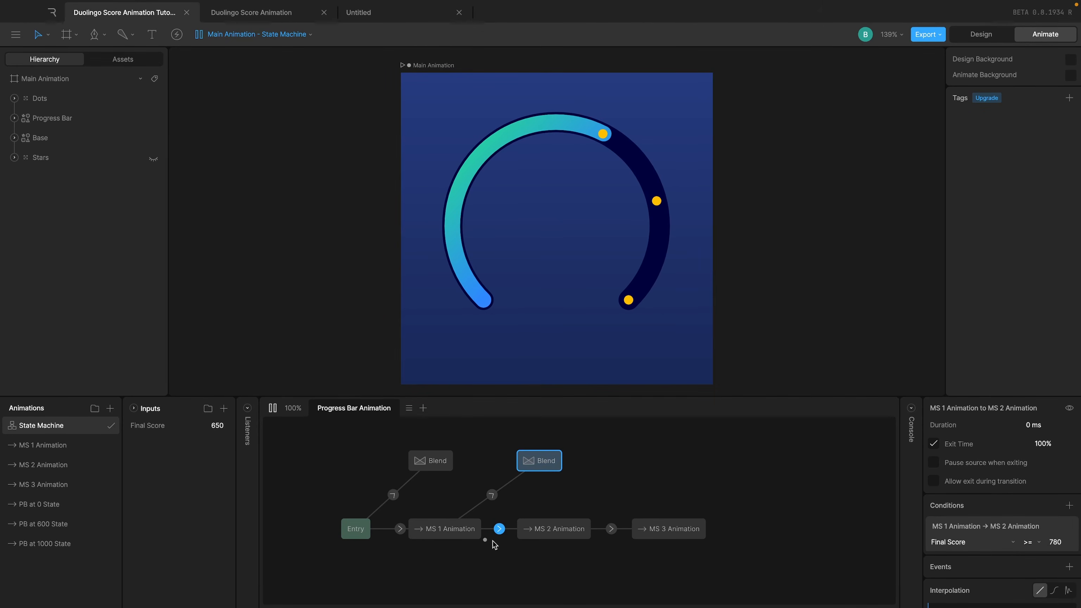
click(493, 494)
click(539, 468)
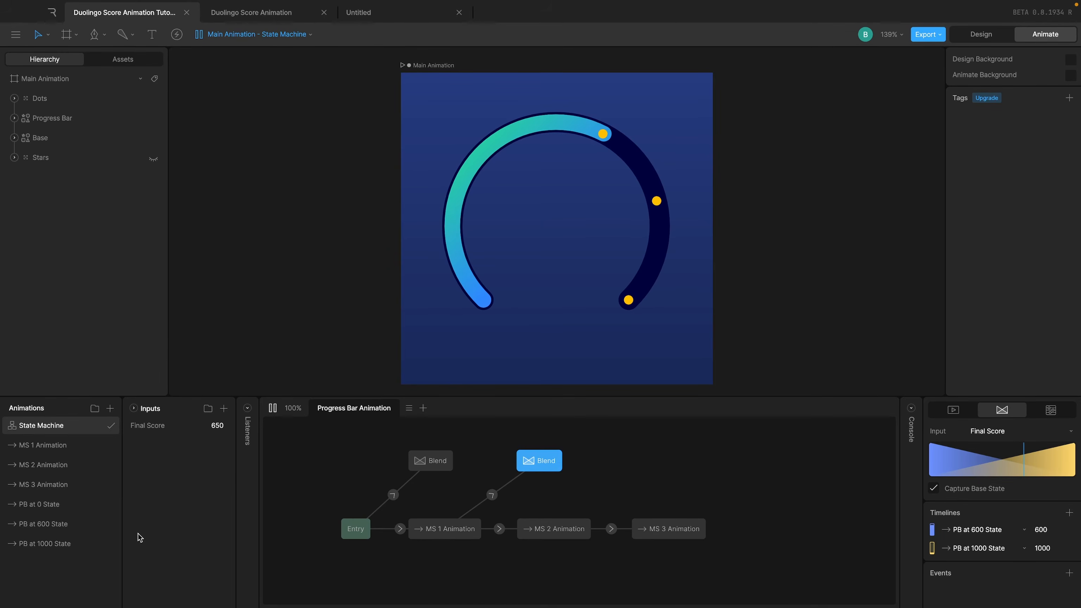
click(434, 463)
click(552, 461)
click(421, 465)
click(540, 463)
Step: Test the running Blend state by raising Final Score to 1033, and stop playback
mouse_move(216, 424)
mouse_down()
mouse_move(223, 440)
mouse_move(232, 309)
mouse_move(215, 447)
mouse_move(237, 275)
mouse_move(226, 440)
mouse_move(217, 430)
mouse_move(209, 499)
mouse_move(220, 271)
mouse_move(209, 437)
mouse_move(237, 256)
mouse_move(224, 492)
mouse_move(241, 317)
mouse_move(235, 530)
mouse_move(221, 541)
mouse_move(218, 422)
mouse_move(211, 533)
mouse_move(225, 255)
mouse_move(230, 296)
mouse_up()
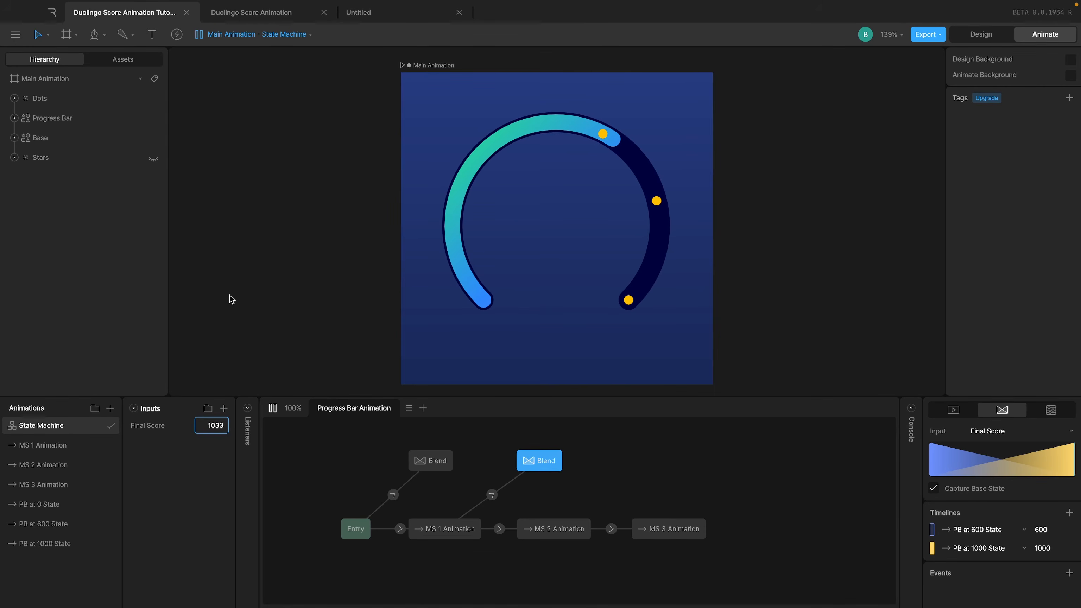
click(218, 426)
click(272, 408)
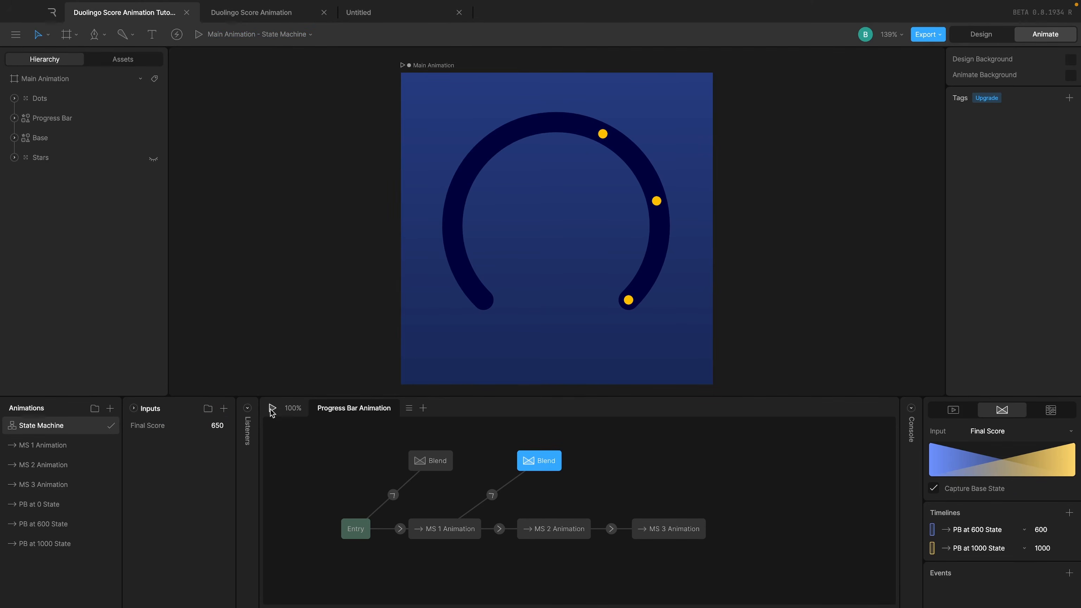
Step: Create a timeline named PB at 780 State and place it between PB at 600 State and PB at 1000 State
click(110, 407)
click(124, 433)
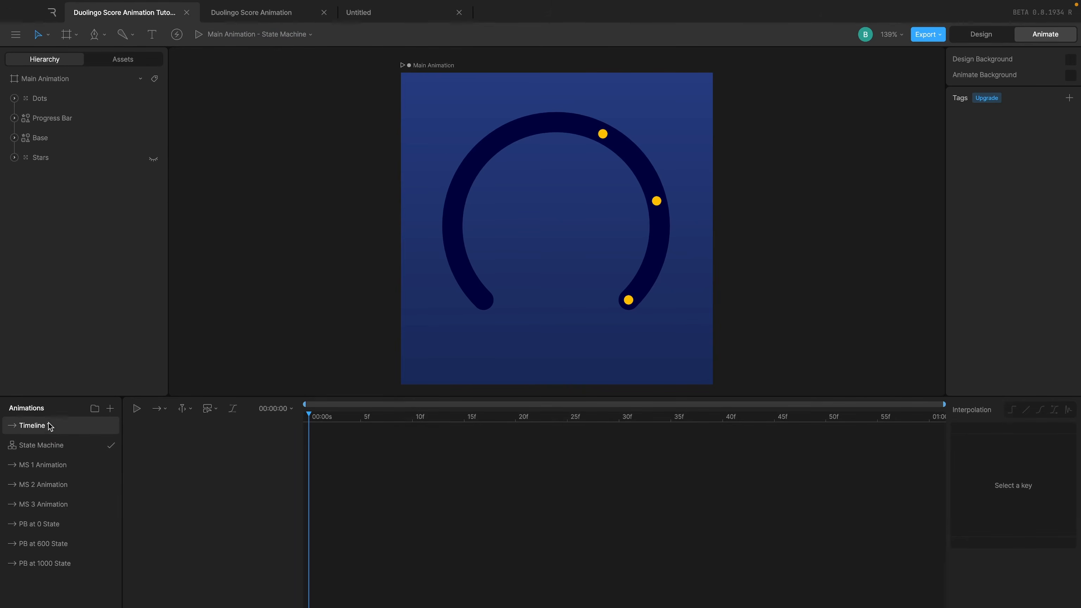
drag(50, 426, 50, 553)
double_click(38, 544)
text(P)
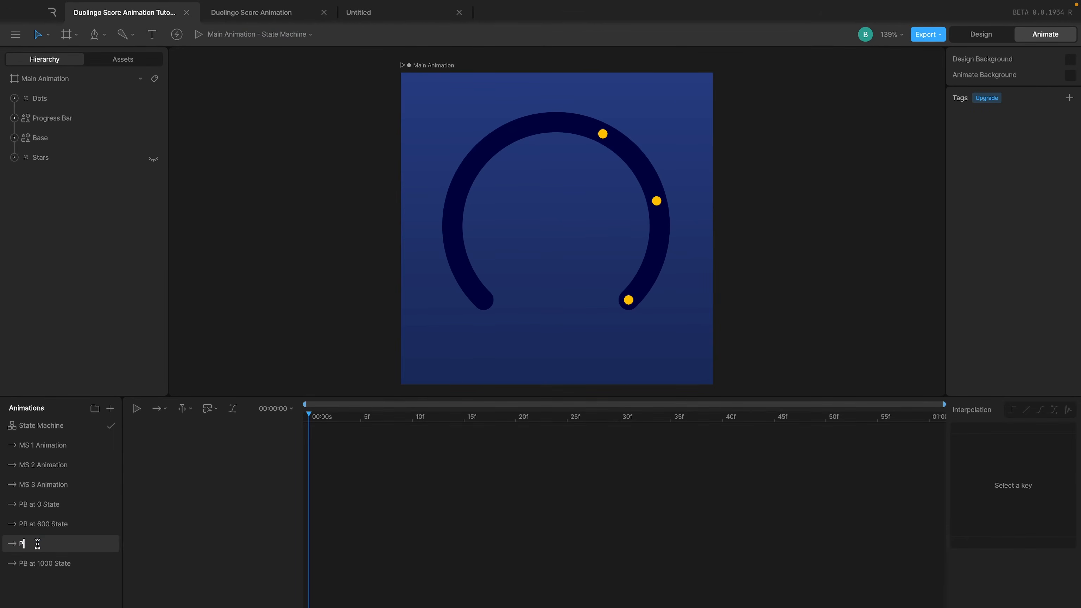
text(B at 780-)
text(State)
key(Return)
Step: Replace PB at 1000 State in the Blend state after MS 1 Animation with PB at 780 State at value 780, and play the state machine
click(59, 429)
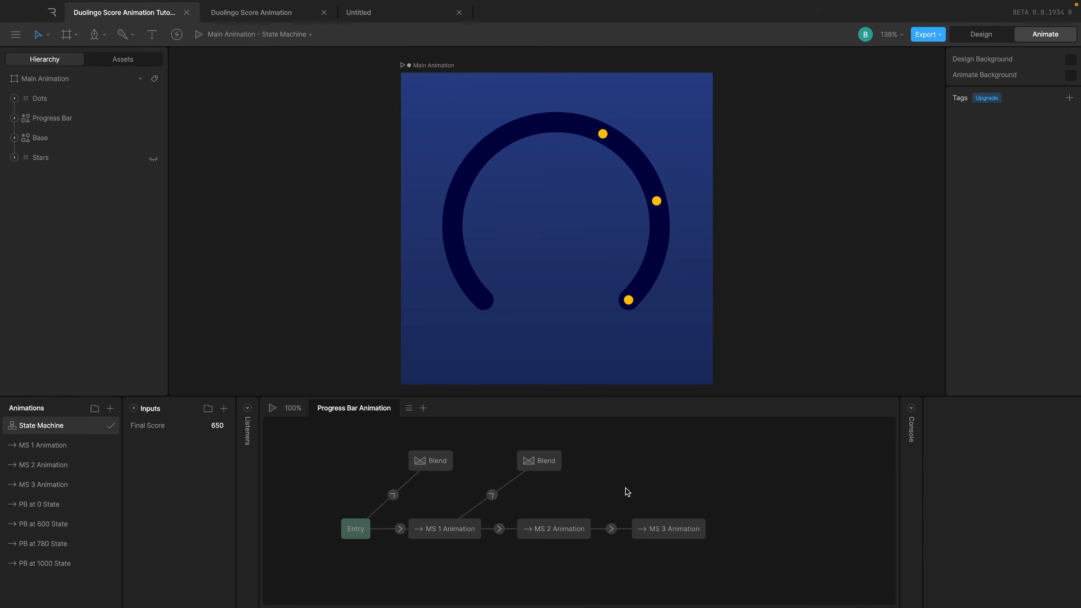
click(538, 463)
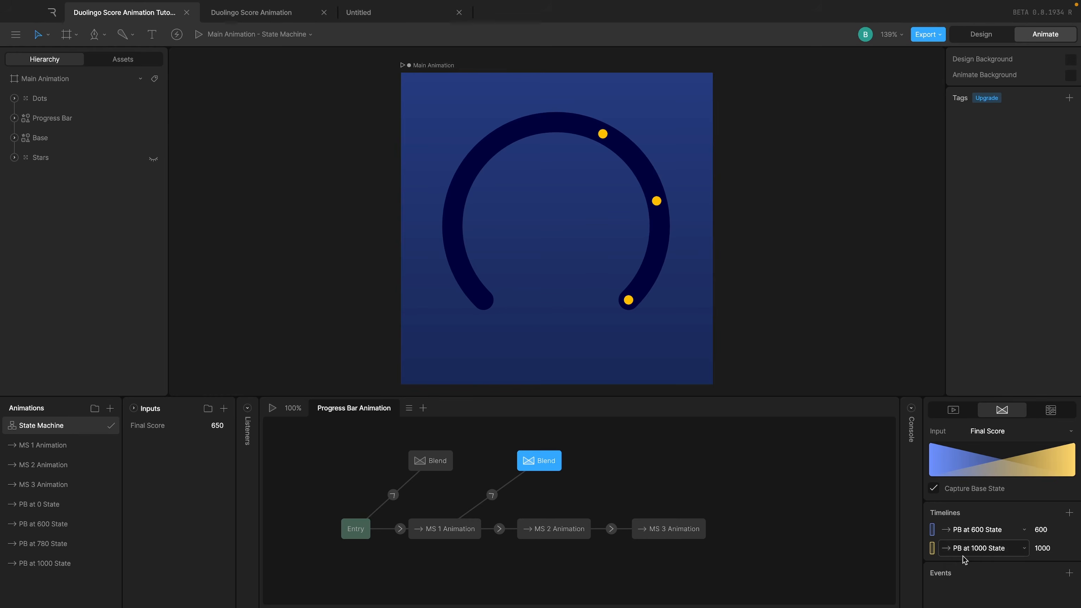
click(991, 548)
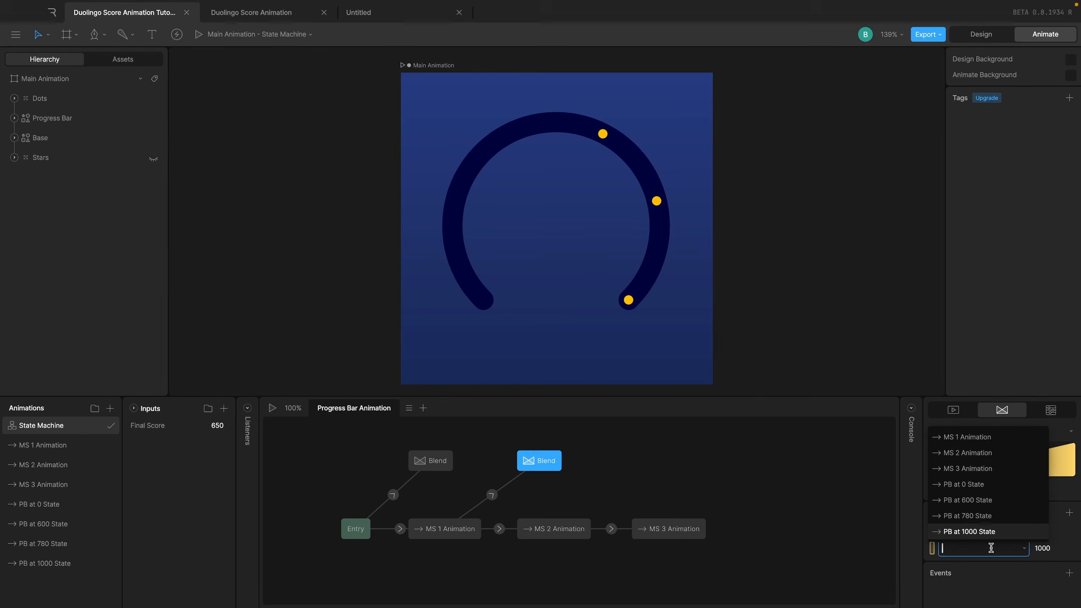
click(975, 516)
click(1058, 548)
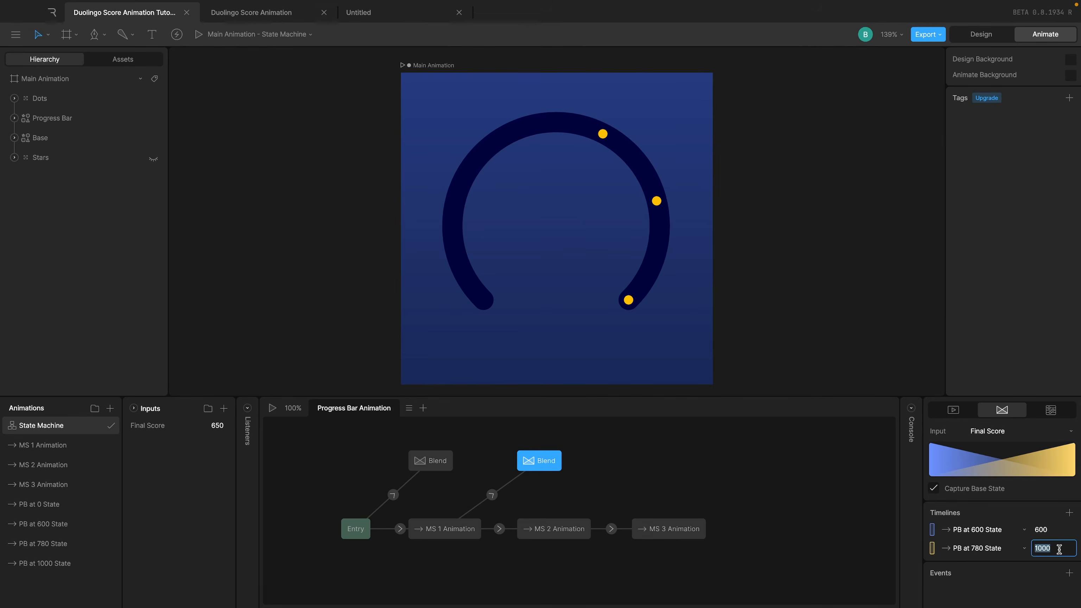
text(780)
key(Return)
click(284, 443)
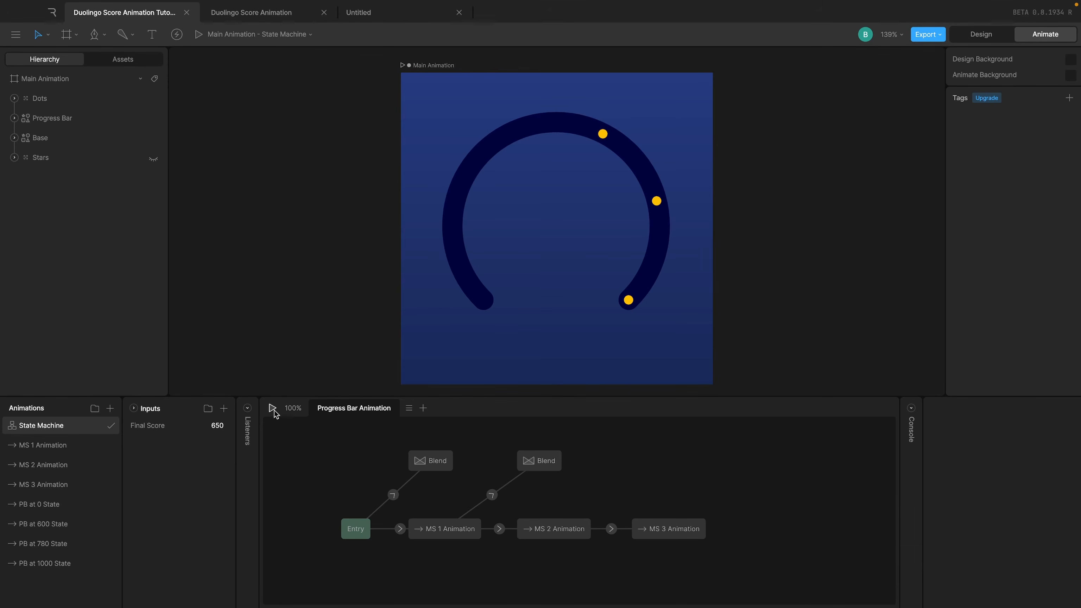
click(272, 409)
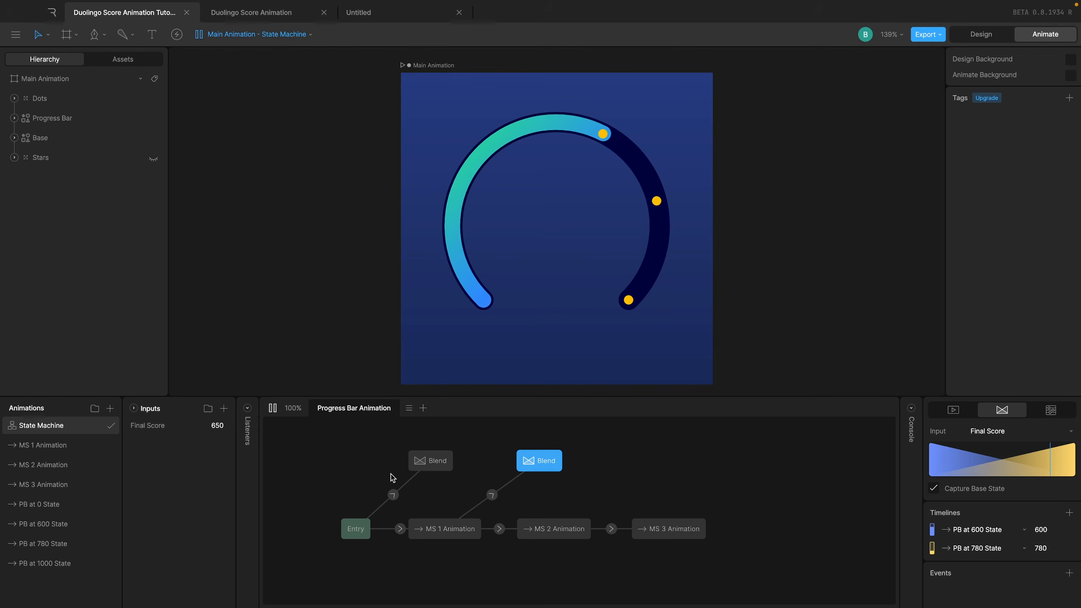
Step: Replace PB at 1000 State in the Blend state after Entry with PB at 600 State at value 600
click(427, 464)
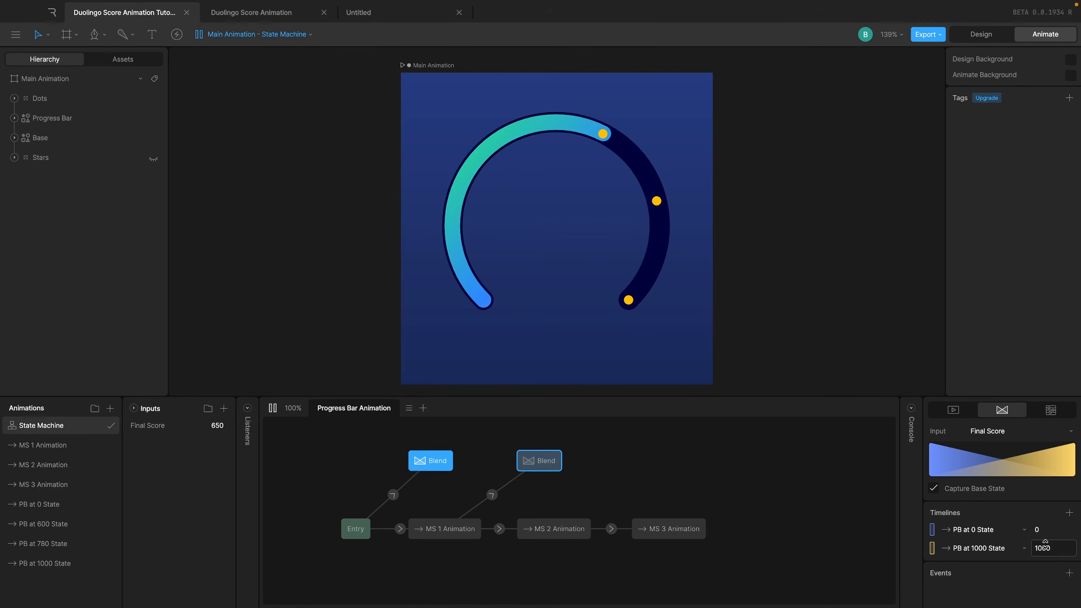
click(1023, 548)
click(987, 502)
click(1058, 553)
text(6)
key(Return)
Step: Check the Blend state after MS 1 Animation and restart the state machine playback
click(539, 460)
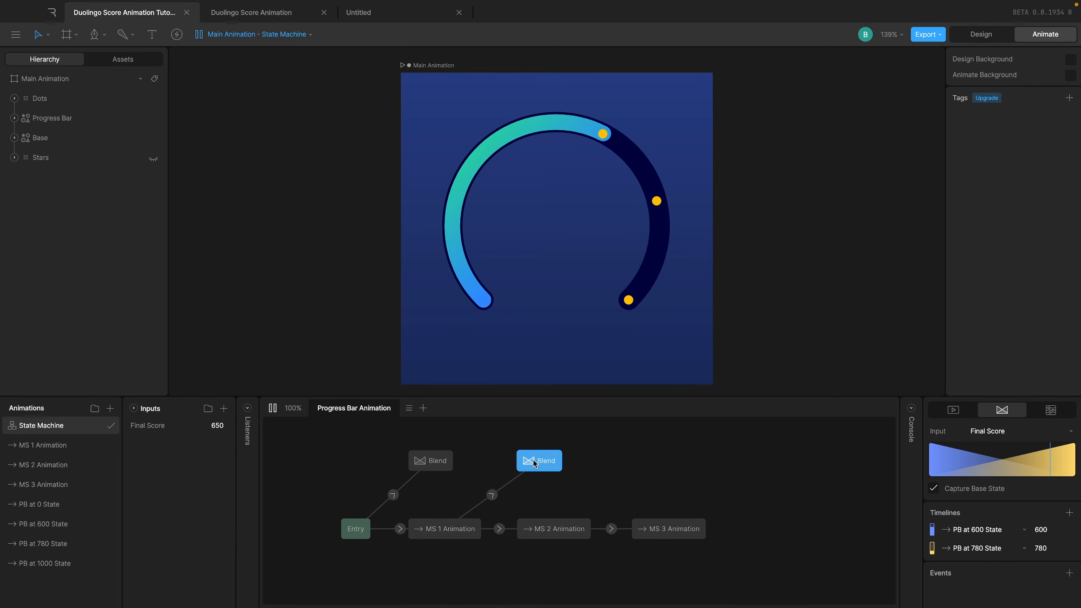
click(369, 448)
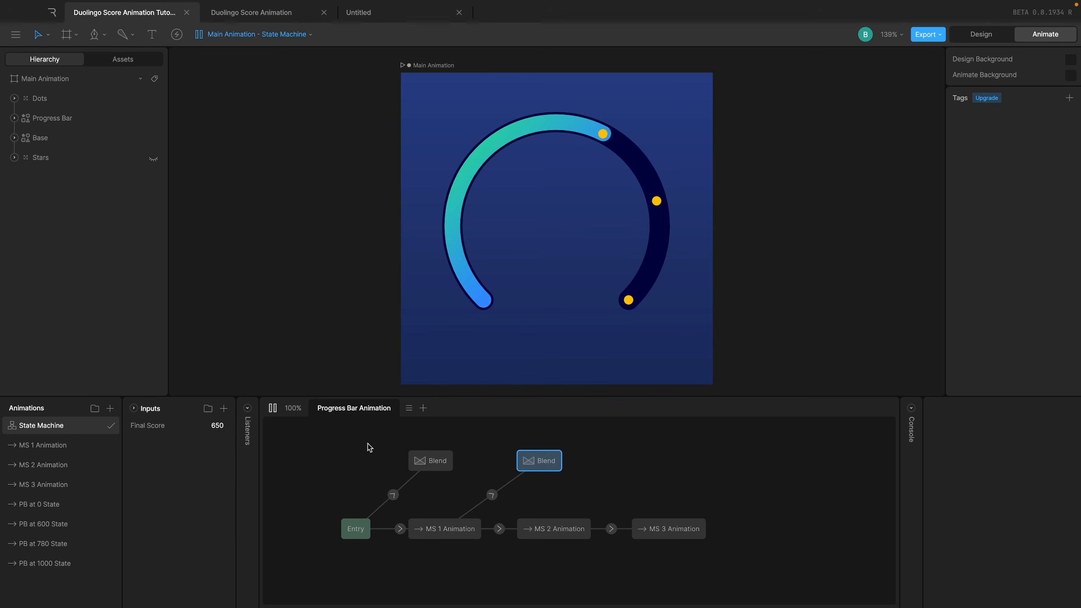
click(275, 412)
click(272, 410)
Step: In the PB at 780 State timeline, set the Progress Bar stroke's trim Start to 78% on the first frame
click(44, 544)
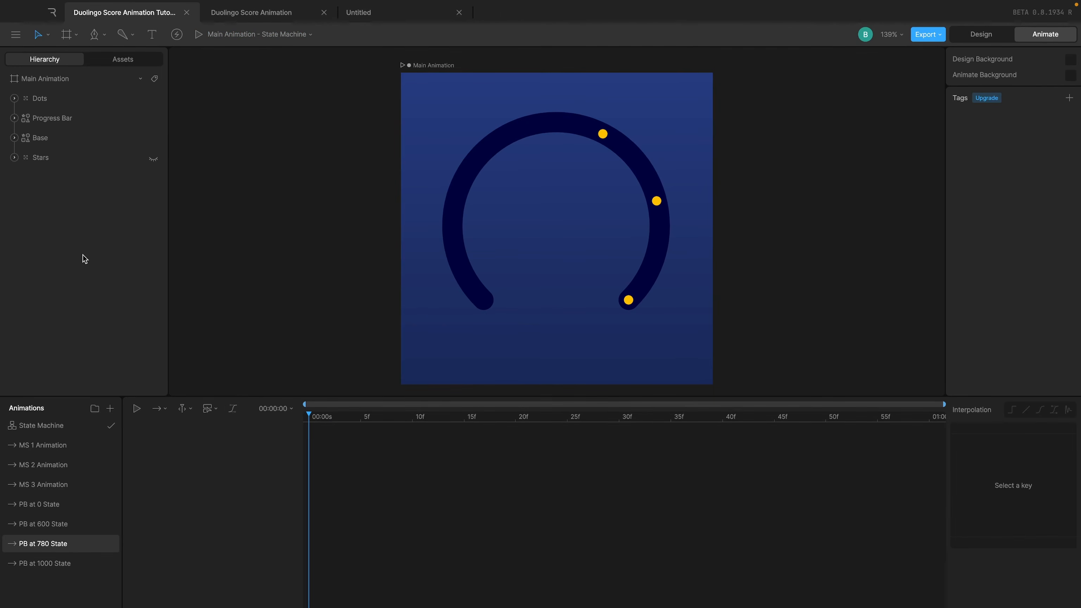
click(68, 120)
click(956, 230)
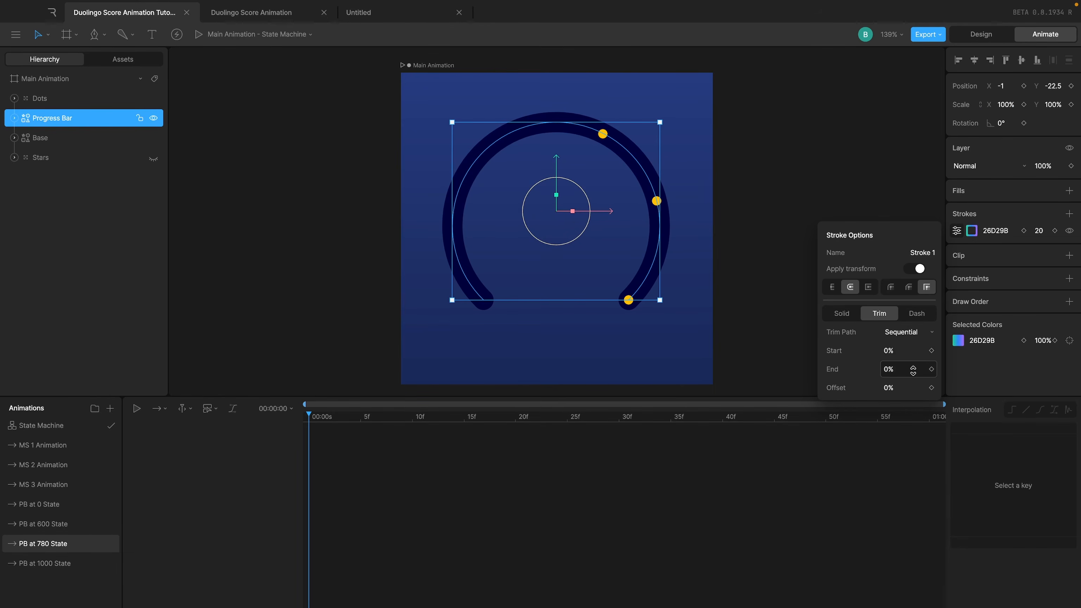
click(910, 350)
text(78)
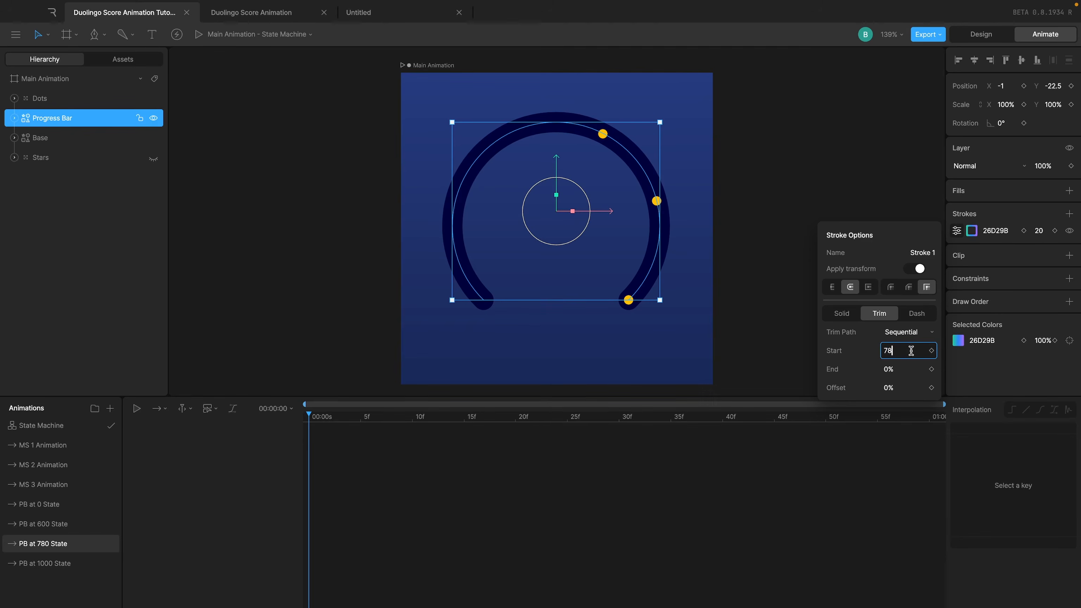
key(Return)
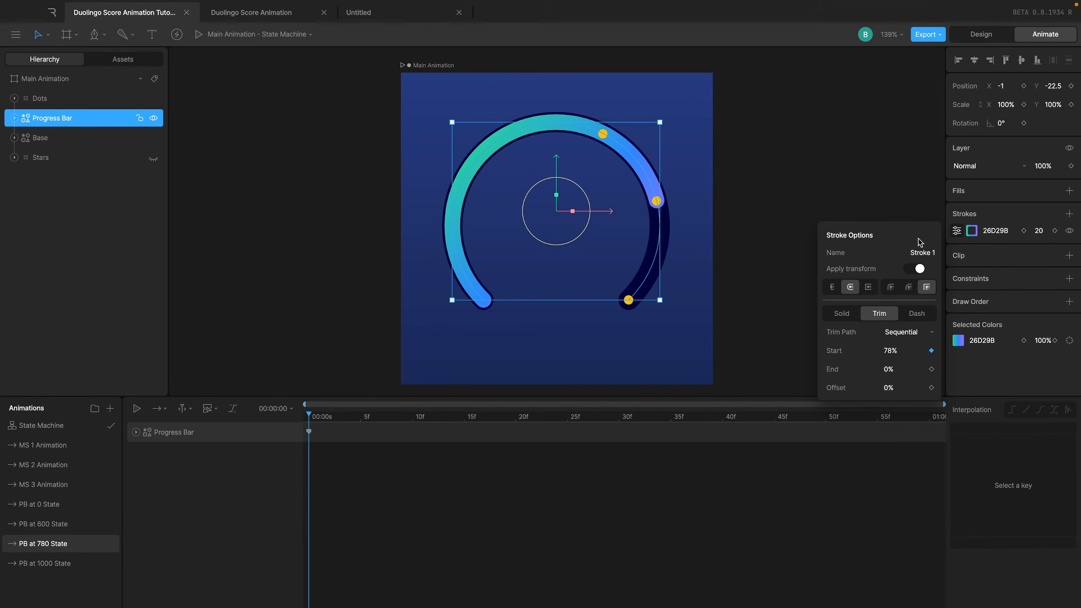
click(897, 179)
Step: Review the PB at 0, 600, 780 and 1000 State timelines, and play the state machine
click(85, 507)
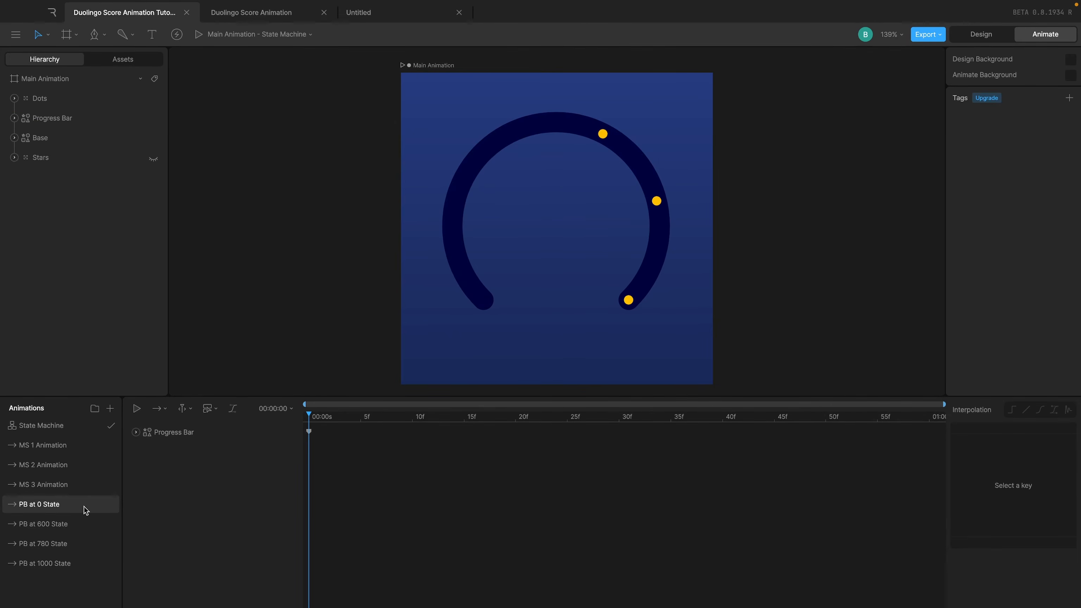
click(79, 525)
click(79, 544)
click(77, 563)
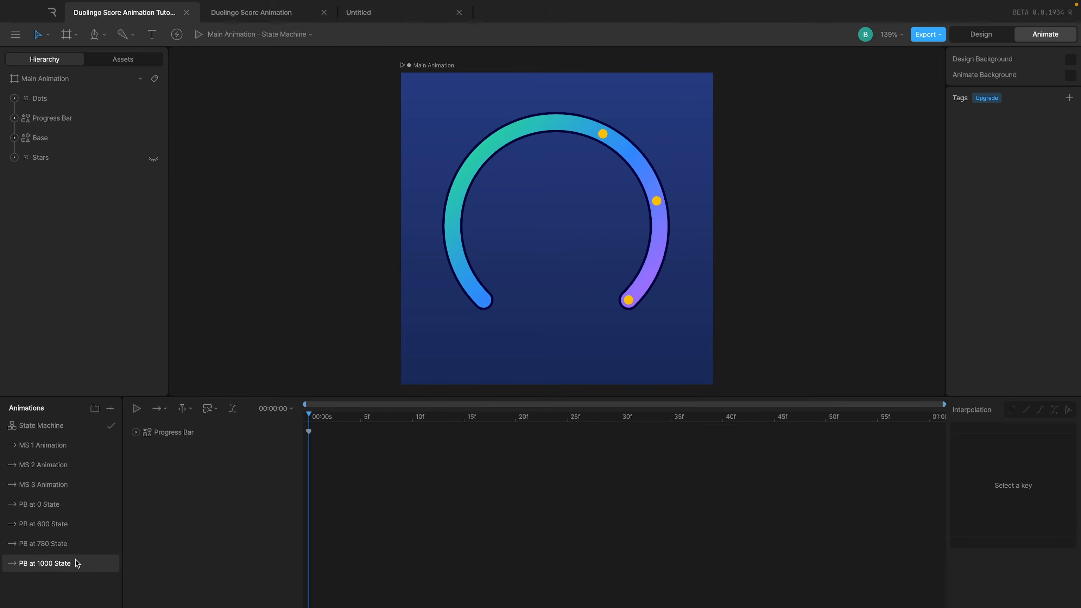
click(80, 425)
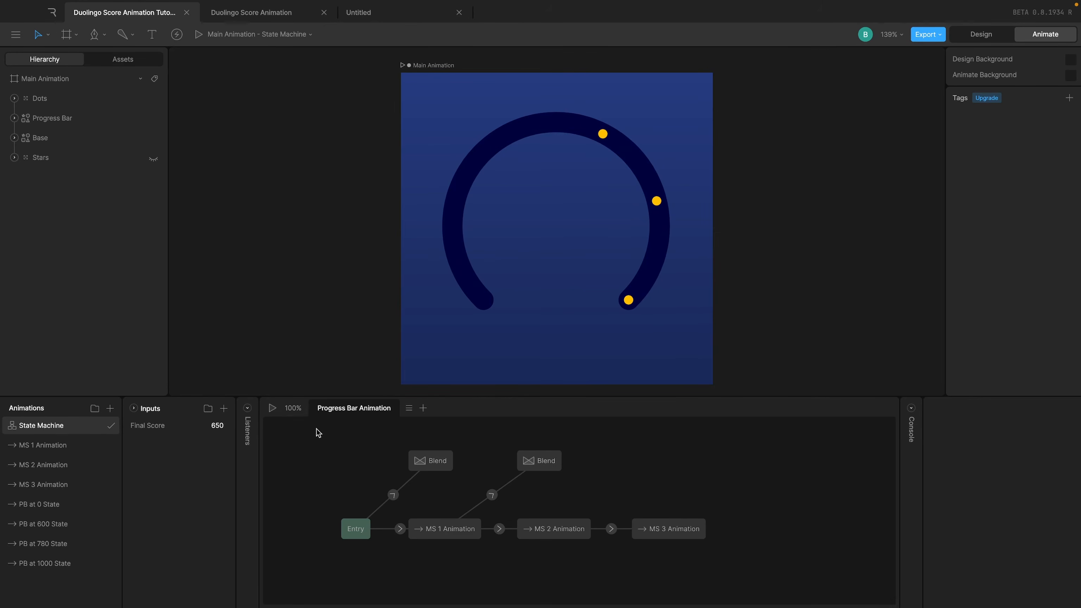
click(272, 409)
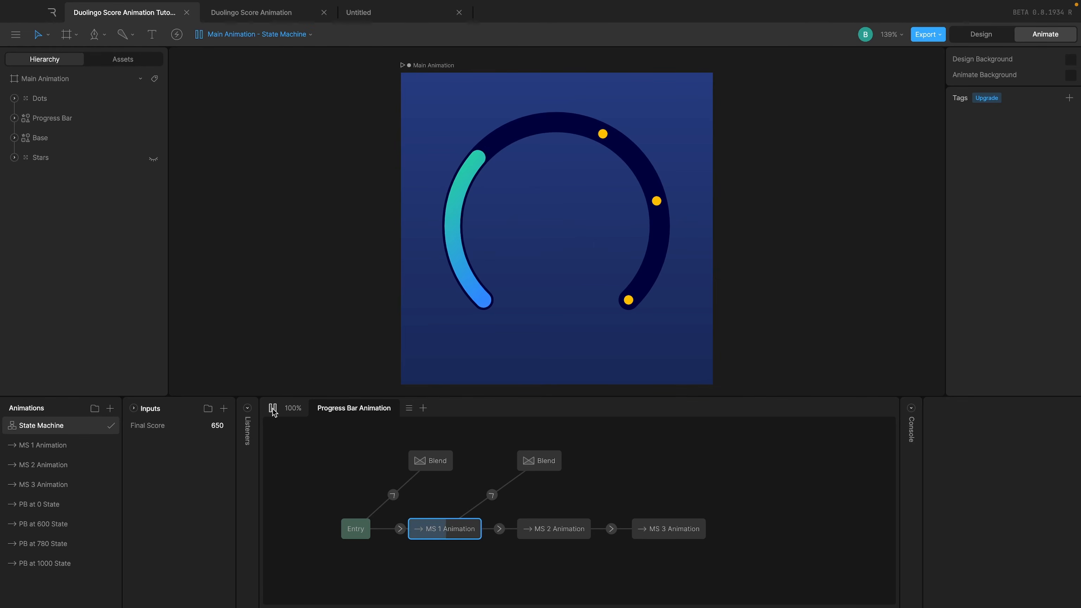
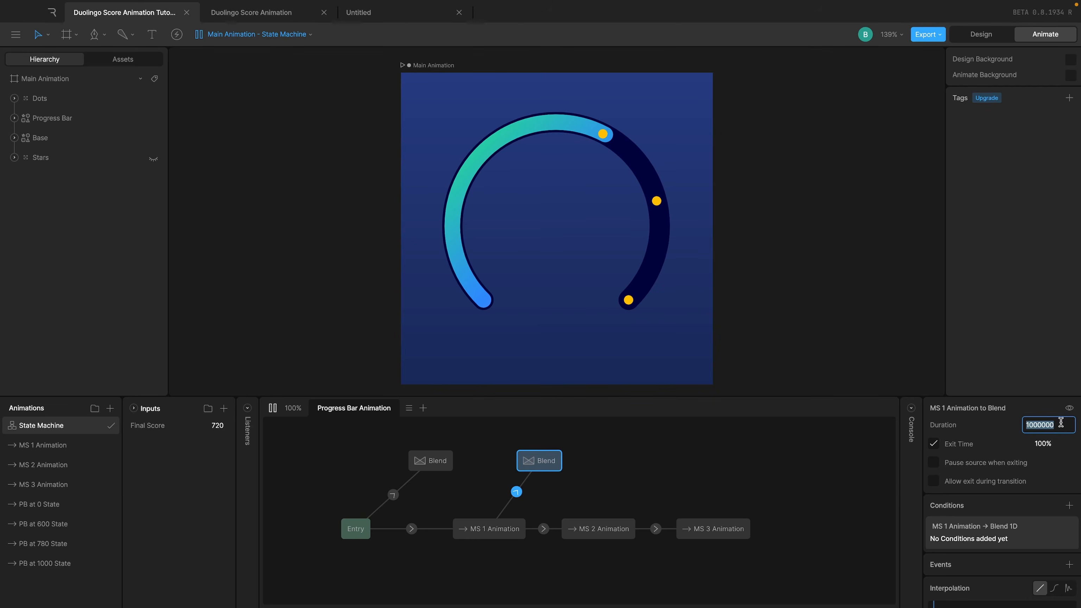
Step: Set the duration of the transition from MS 1 Animation to its Blend state to 1000 ms
click(1060, 422)
double_click(1063, 422)
text(1000)
key(Return)
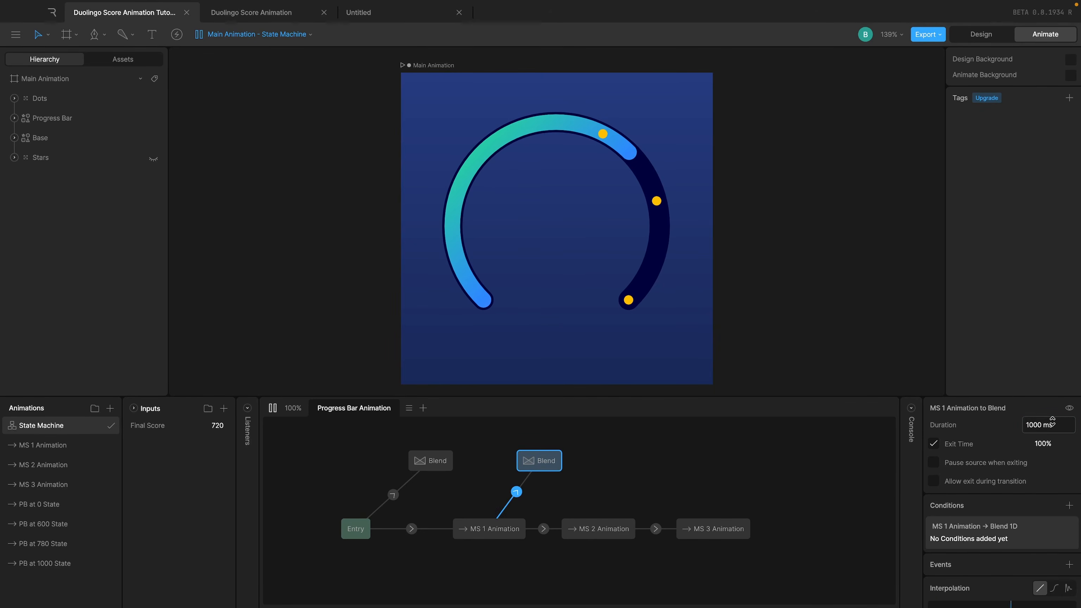
click(1050, 412)
click(872, 428)
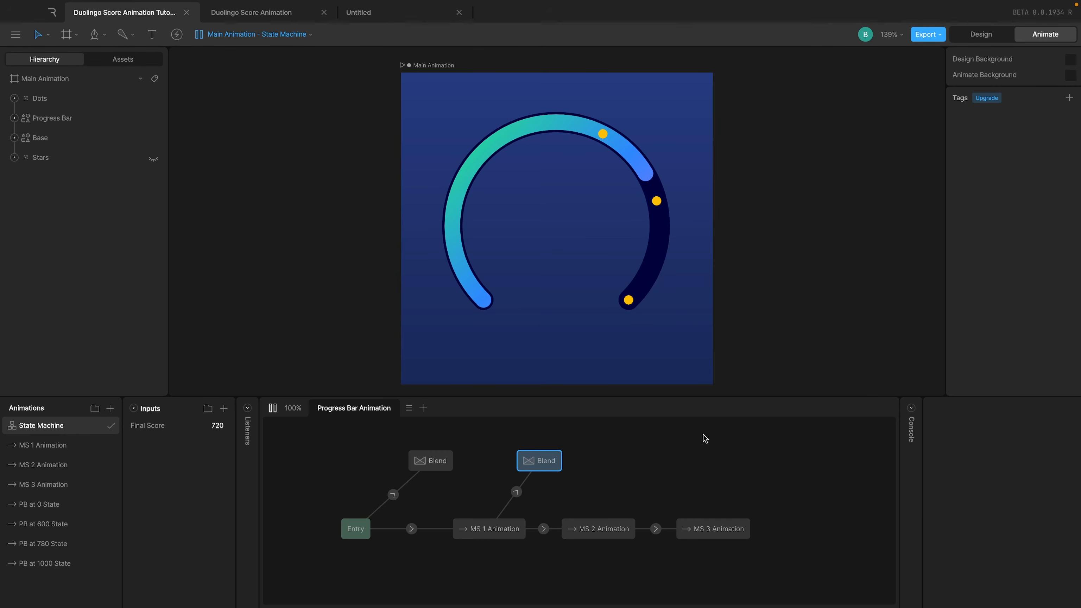
Step: Replay the state machine to check the slower transition into the Blend state after MS 1 Animation
click(269, 409)
click(532, 460)
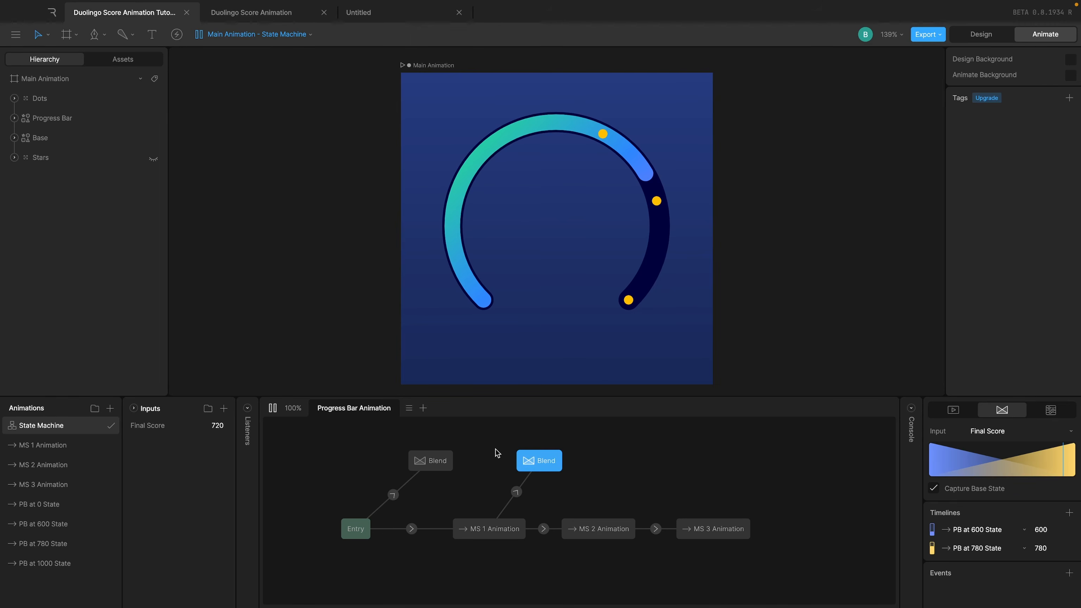
click(274, 408)
Step: Switch the interpolation of the MS 1 Animation to Blend transition from linear to cubic
click(516, 492)
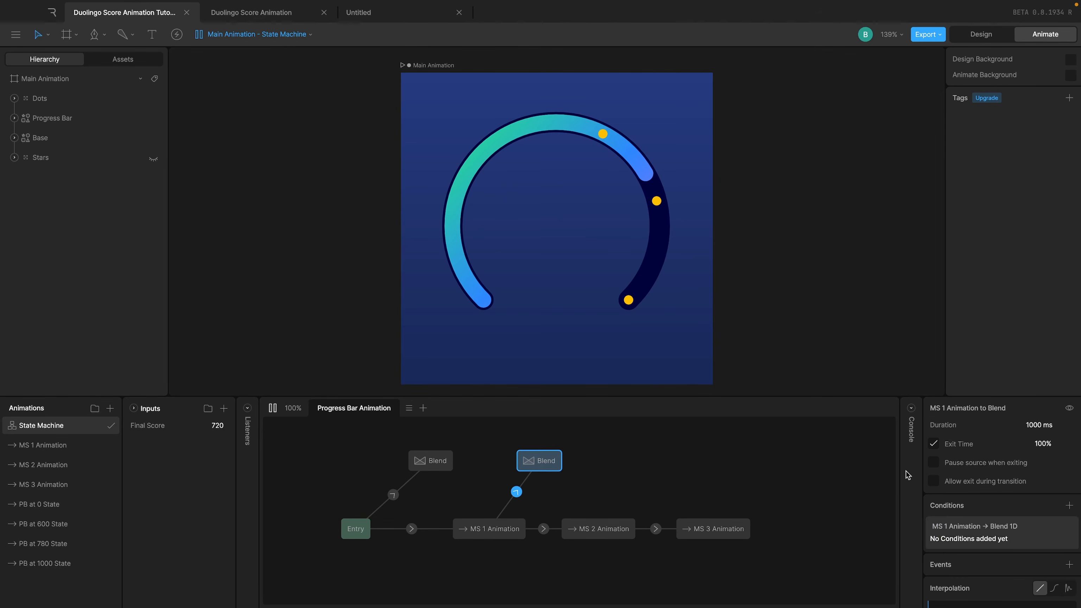
scroll(986, 479, down, 4)
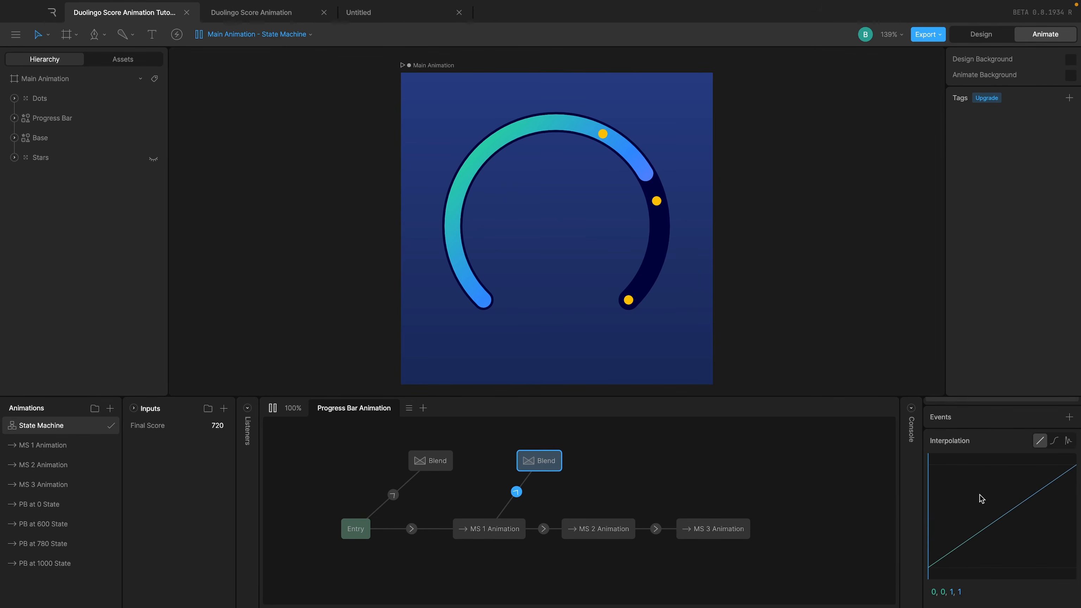
click(1054, 441)
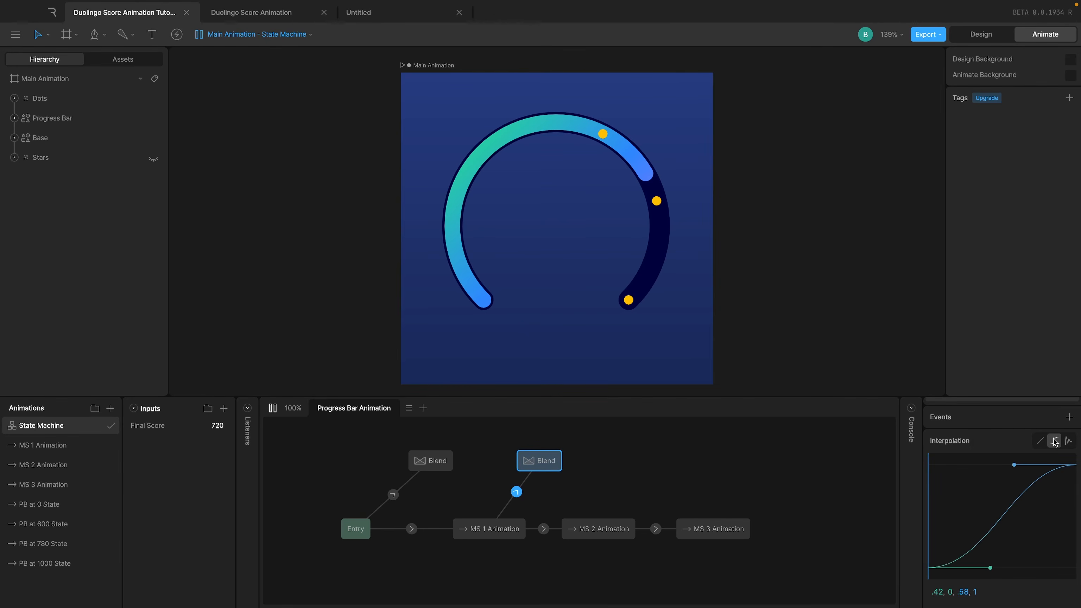
Step: Copy the .64, 0, .33, 1 curve from MS 1 Animation's first Progress Bar key to the MS 1 Animation to Blend transition
click(47, 445)
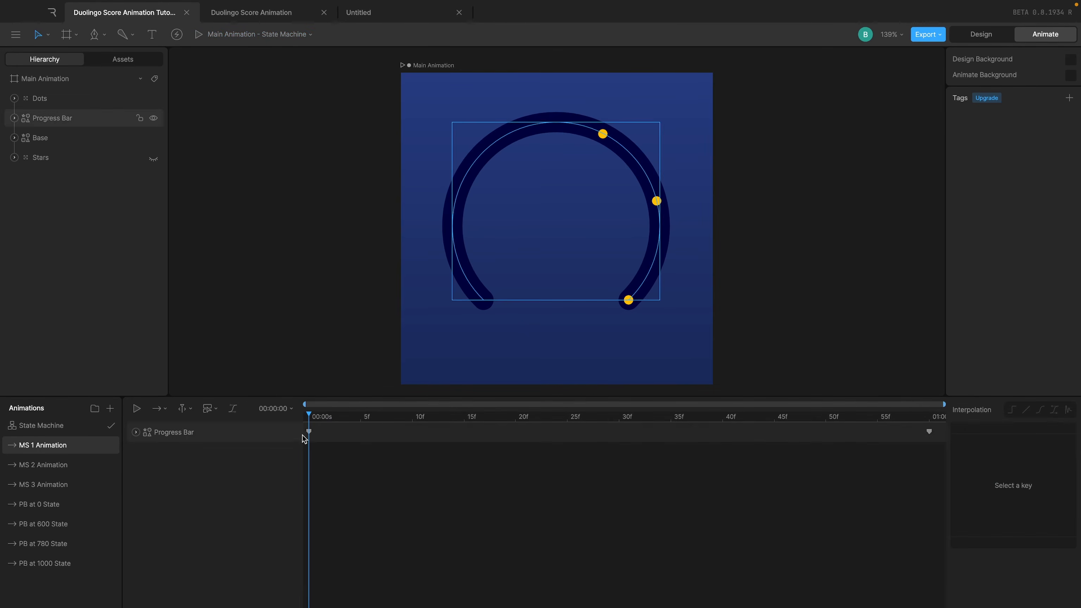
click(309, 431)
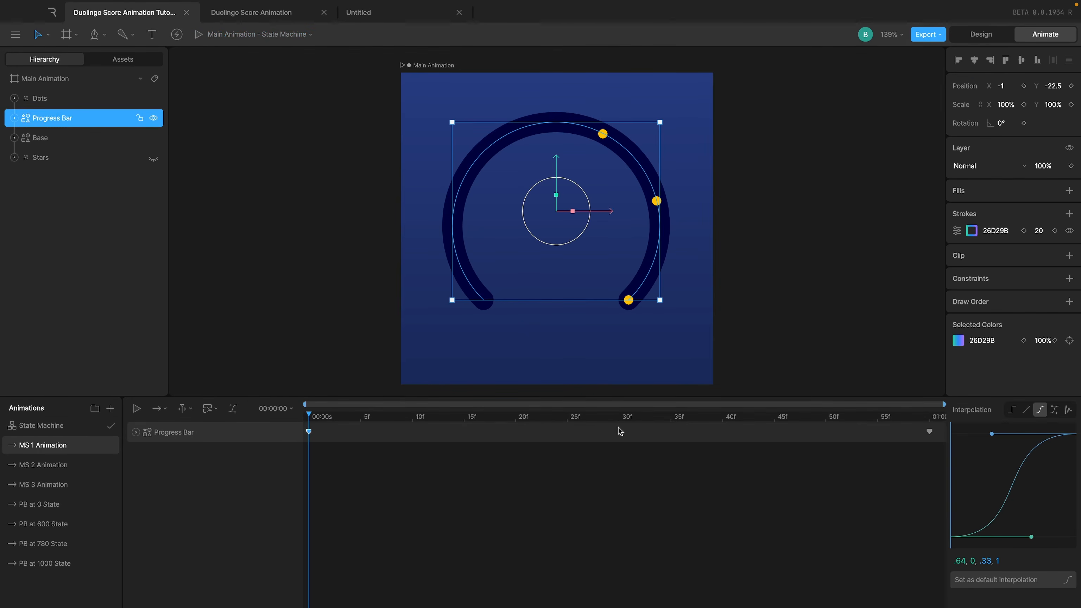
click(1000, 559)
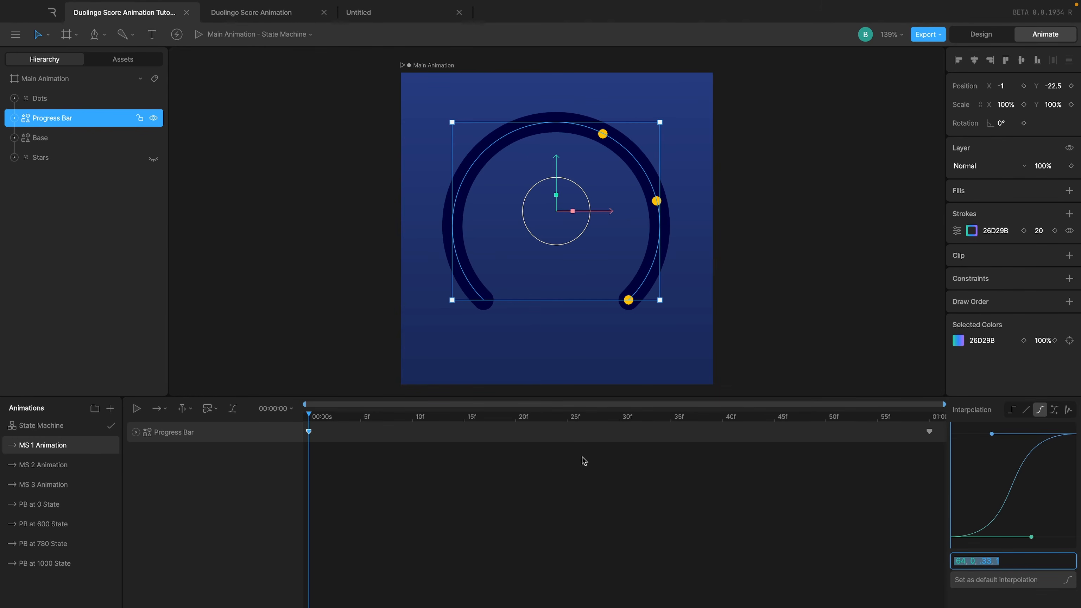
click(59, 427)
click(522, 455)
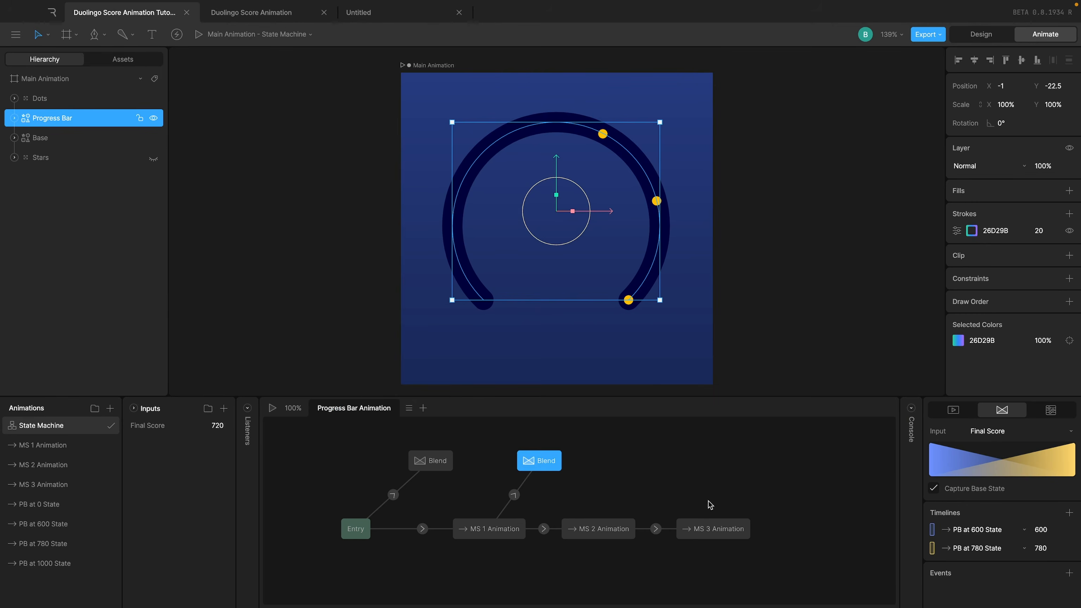
click(514, 495)
scroll(994, 532, down, 3)
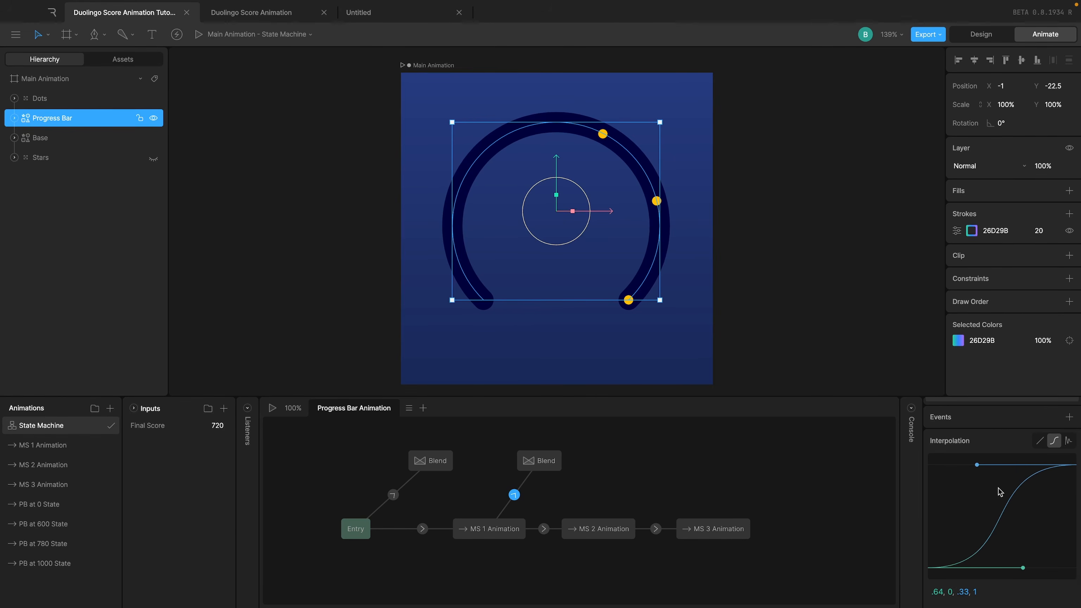
scroll(1014, 498, up, 3)
Step: Replay the state machine to check the easing into the Blend state after MS 1 Animation
click(746, 444)
click(272, 408)
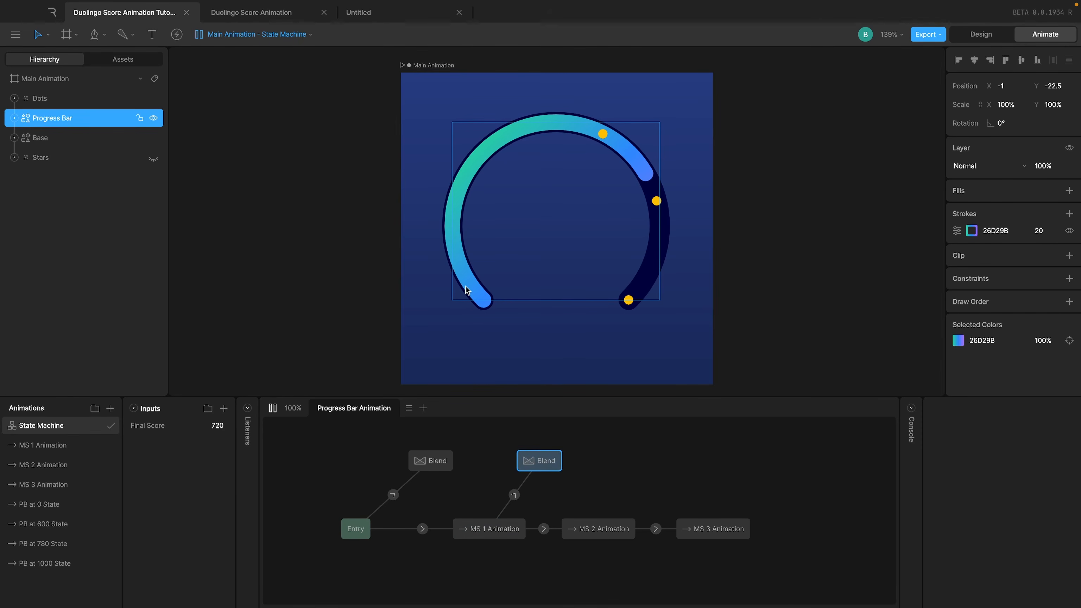
click(272, 408)
click(273, 408)
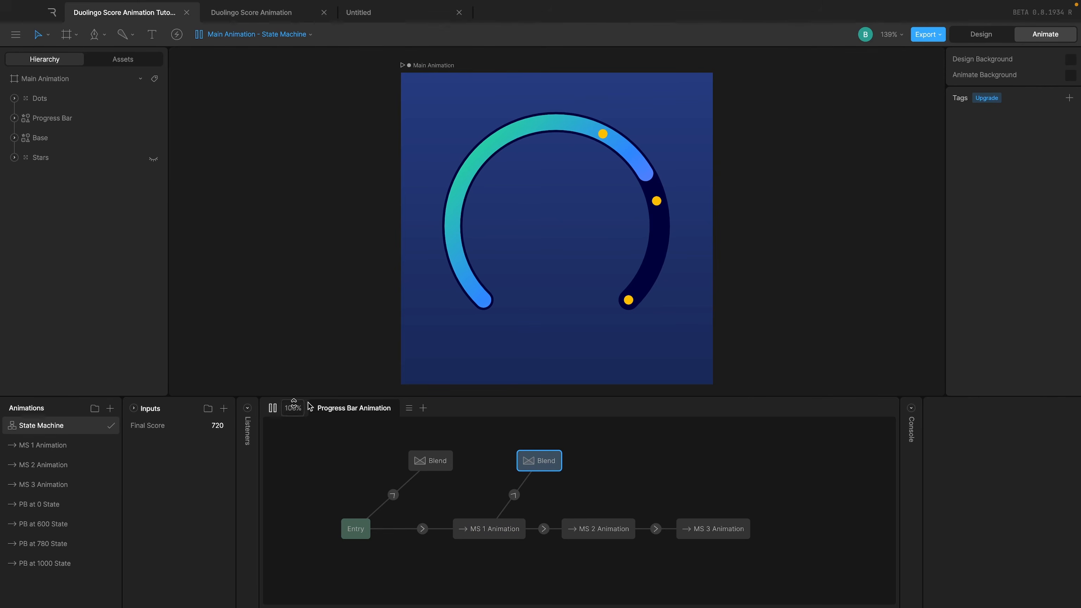
Step: Set Final Score to 400 and play the state machine to test the Blend state after Entry
click(219, 426)
key(Return)
click(272, 408)
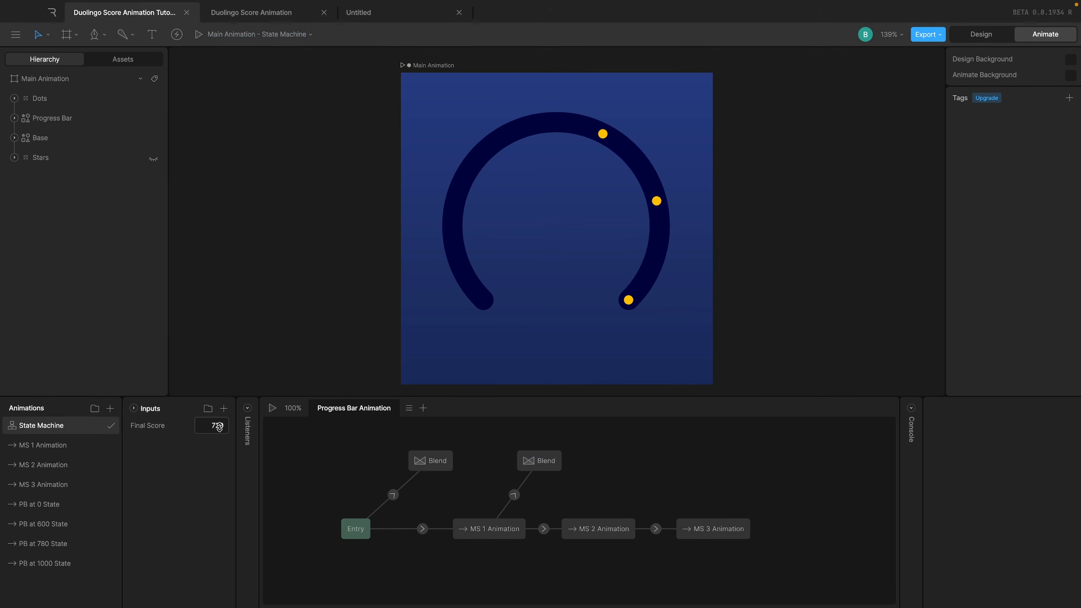
click(220, 427)
text(400)
key(Return)
click(273, 408)
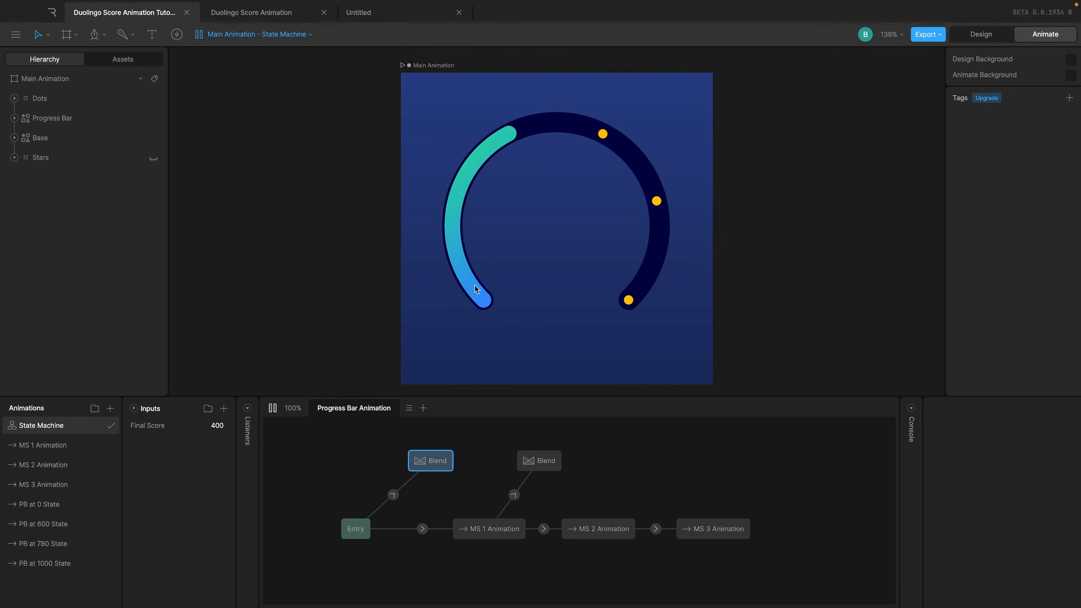
Step: Compare the settings of the Entry to Blend transition with those of the MS 1 Animation to Blend transition
click(393, 495)
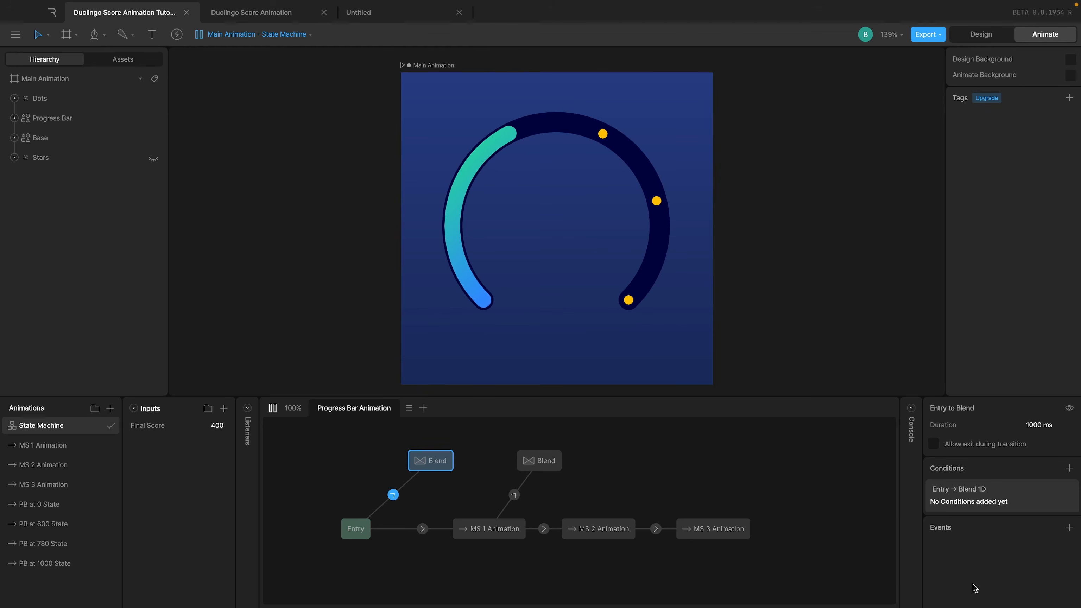
click(514, 495)
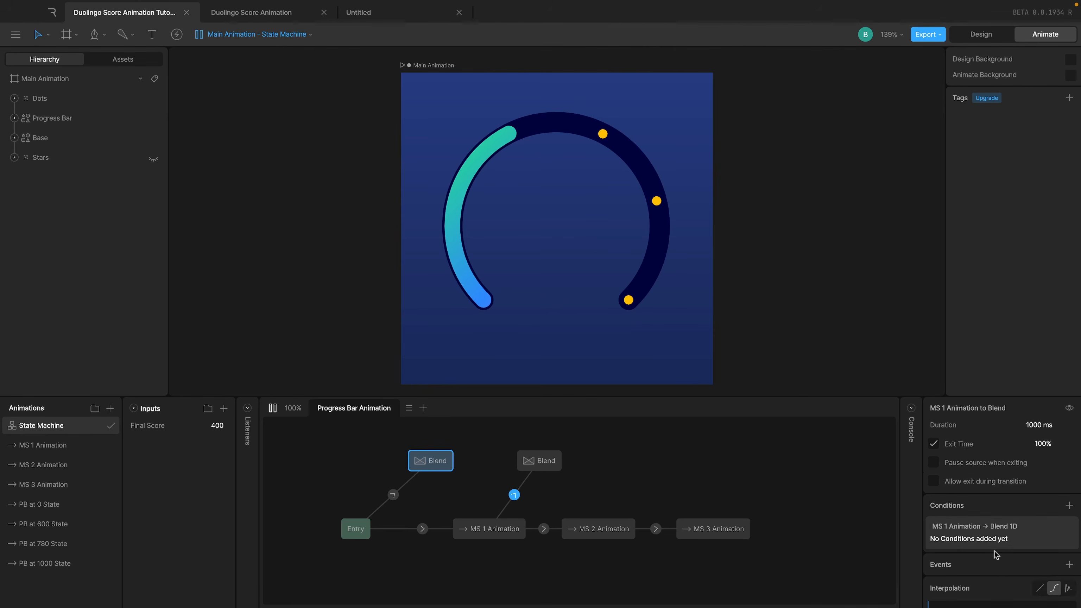
scroll(996, 554, down, 3)
click(392, 495)
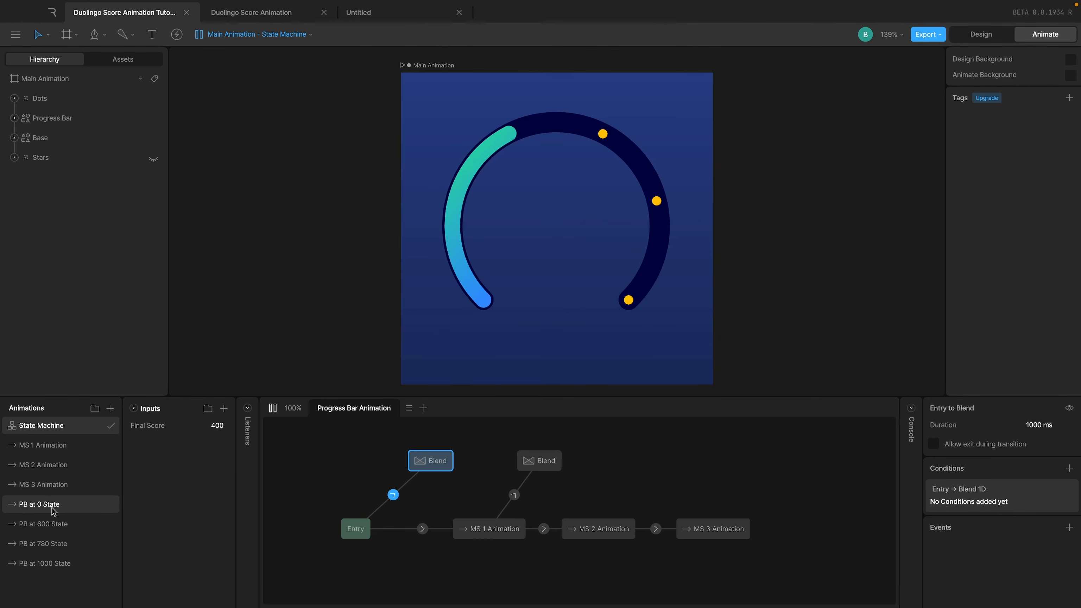
Step: Add PB at 0 State to the graph and route Entry through it to the first Blend state, replacing their direct transition
drag(51, 508, 323, 466)
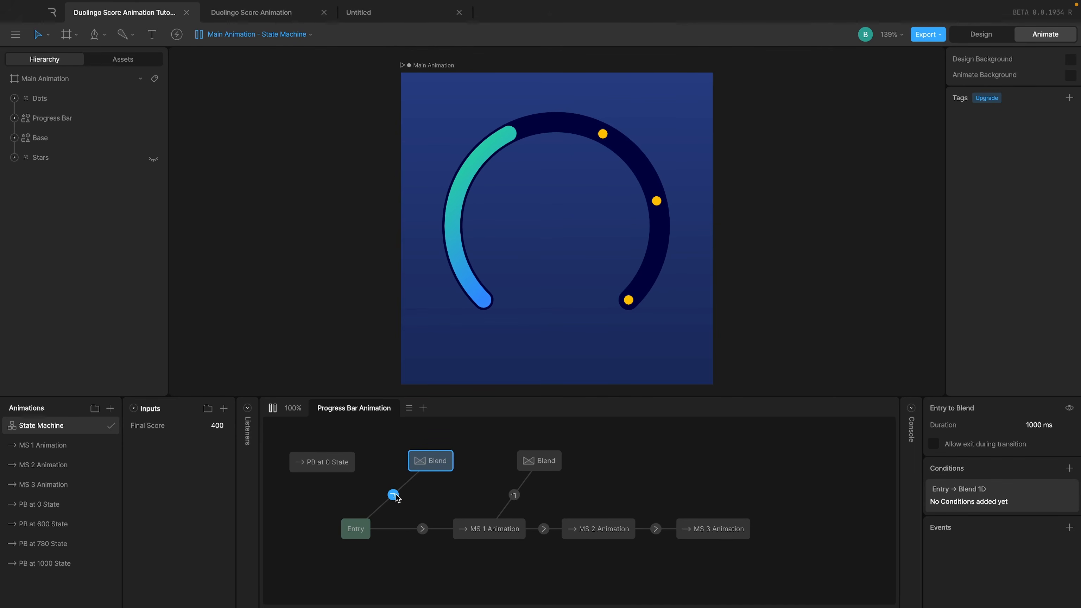
key(Delete)
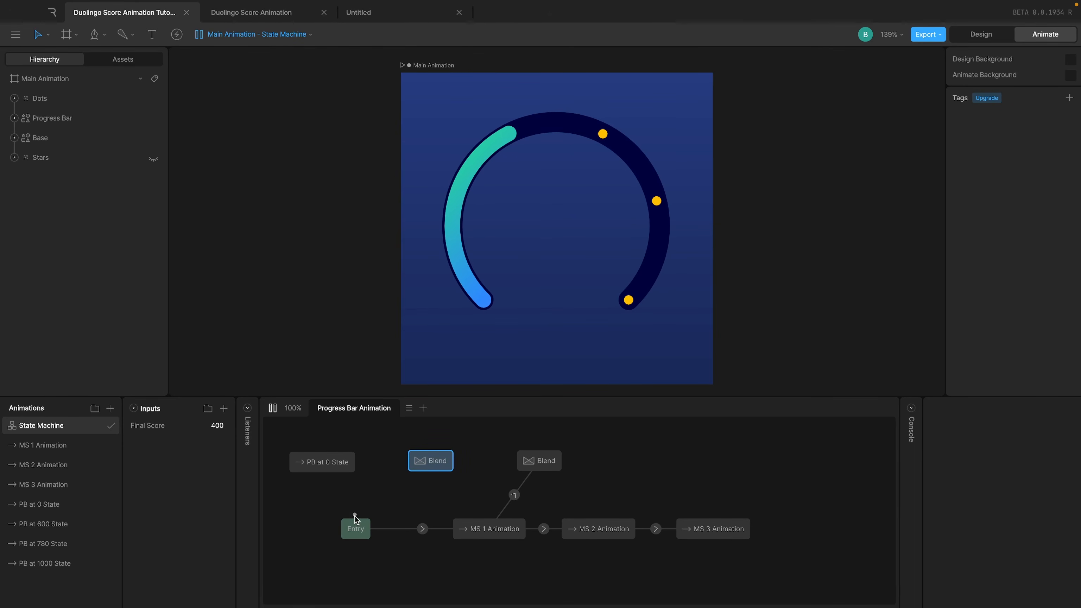
drag(355, 516, 440, 462)
click(339, 467)
Step: Set the PB at 0 State to Blend transition's duration to 1000 ms and its interpolation to cubic
click(383, 461)
click(1055, 426)
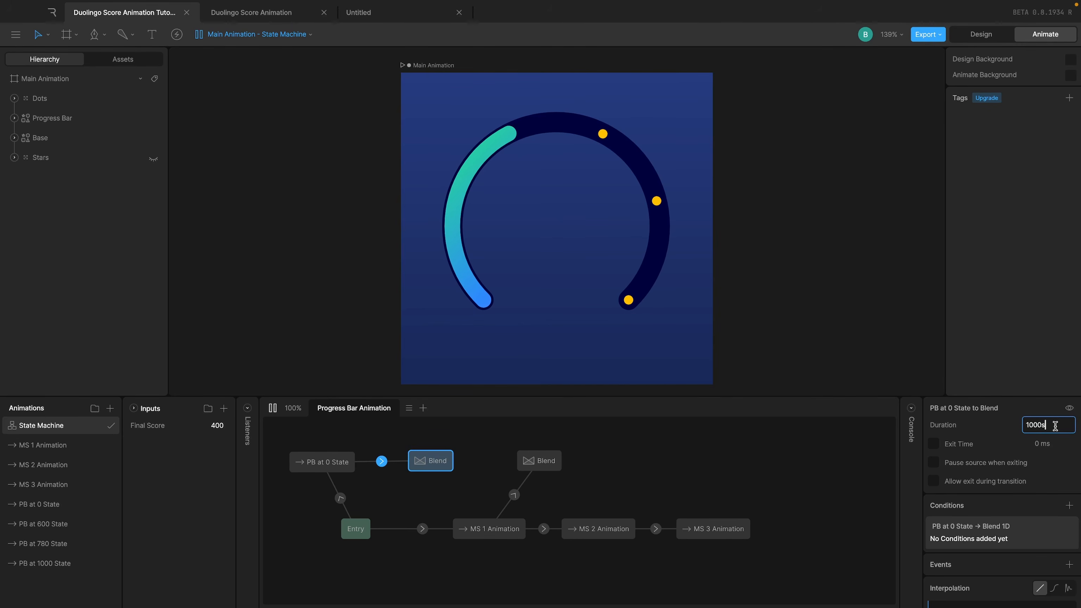
key(Return)
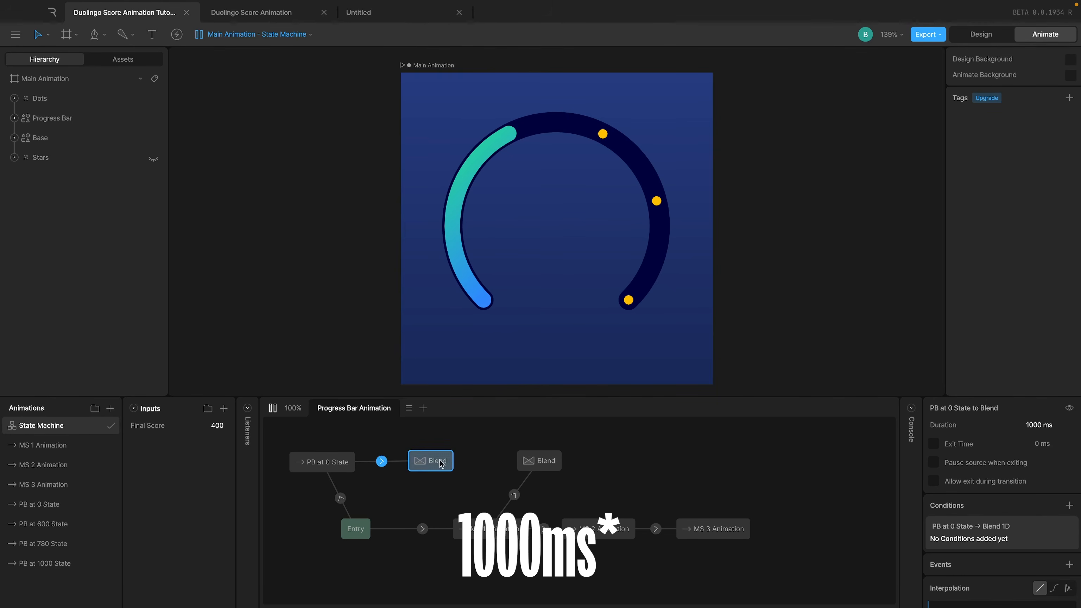
scroll(1034, 572, down, 3)
click(1054, 440)
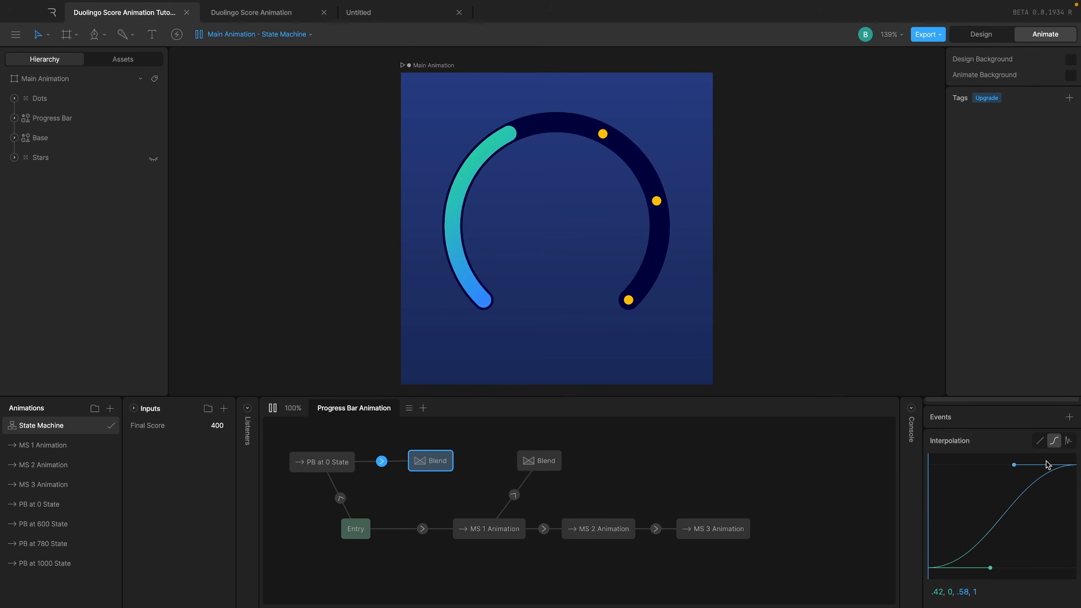
Step: Set the PB at 0 State to Blend transition's cubic curve to .64, 0, .33, 1 and replay the state machine
click(983, 588)
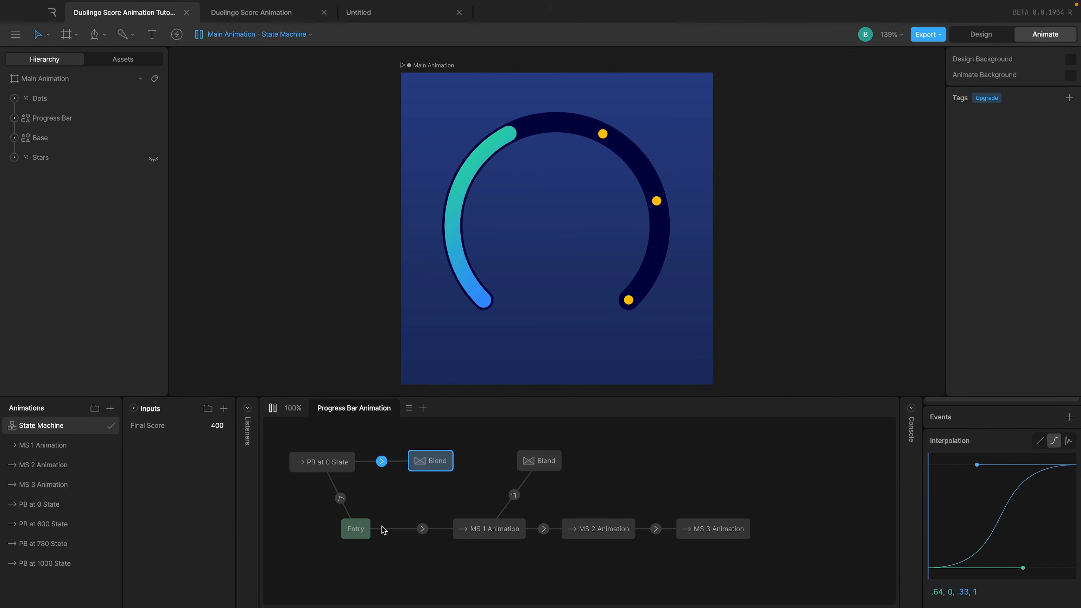
click(326, 463)
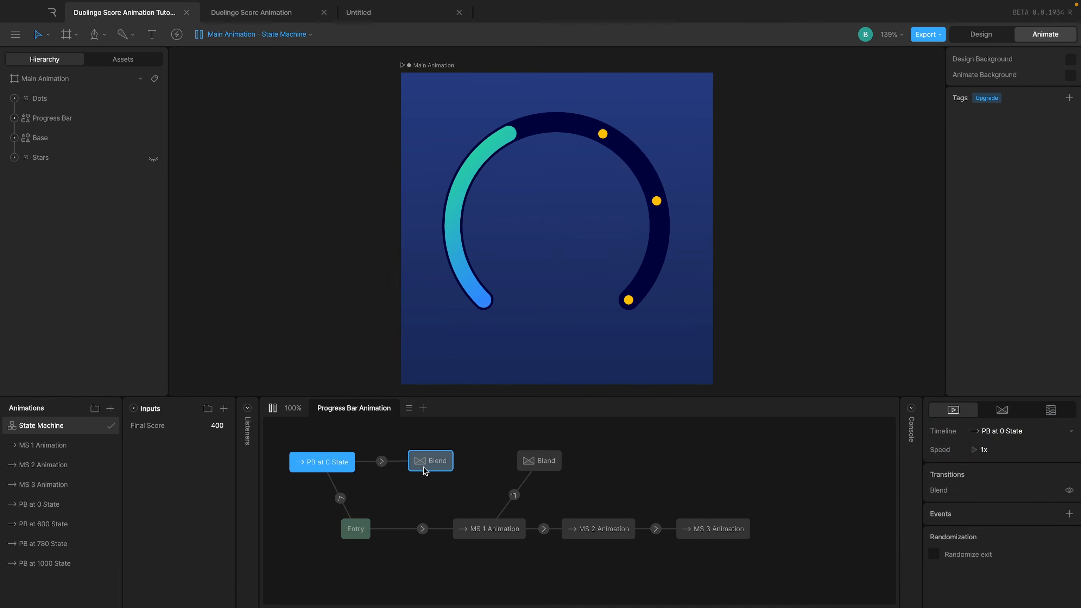
click(384, 487)
click(271, 408)
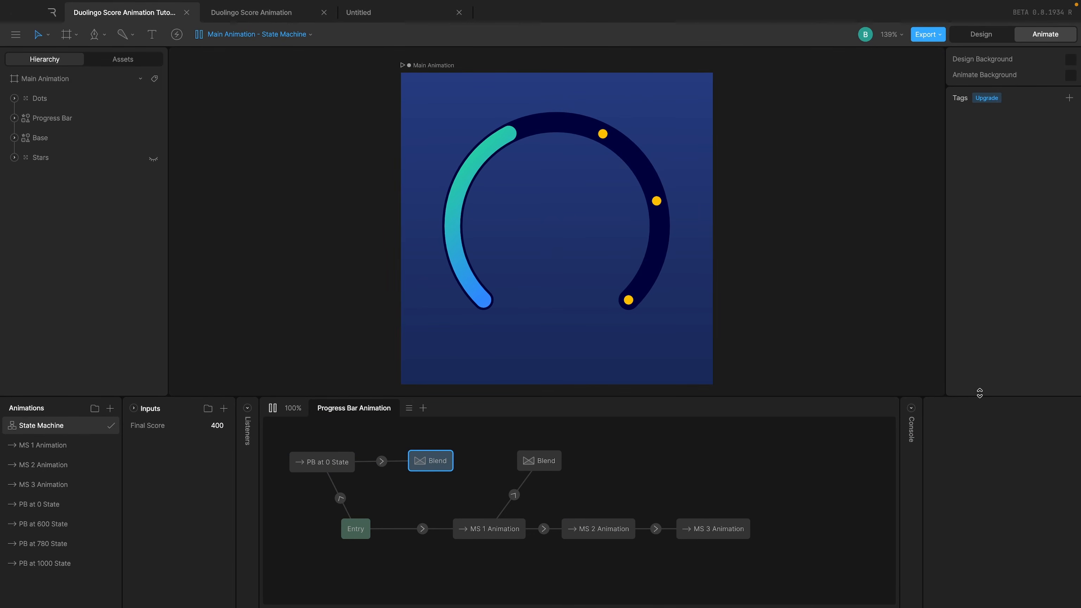
Step: Review the console's playback log and inspect PB at 0 State and its transition to Blend
click(912, 412)
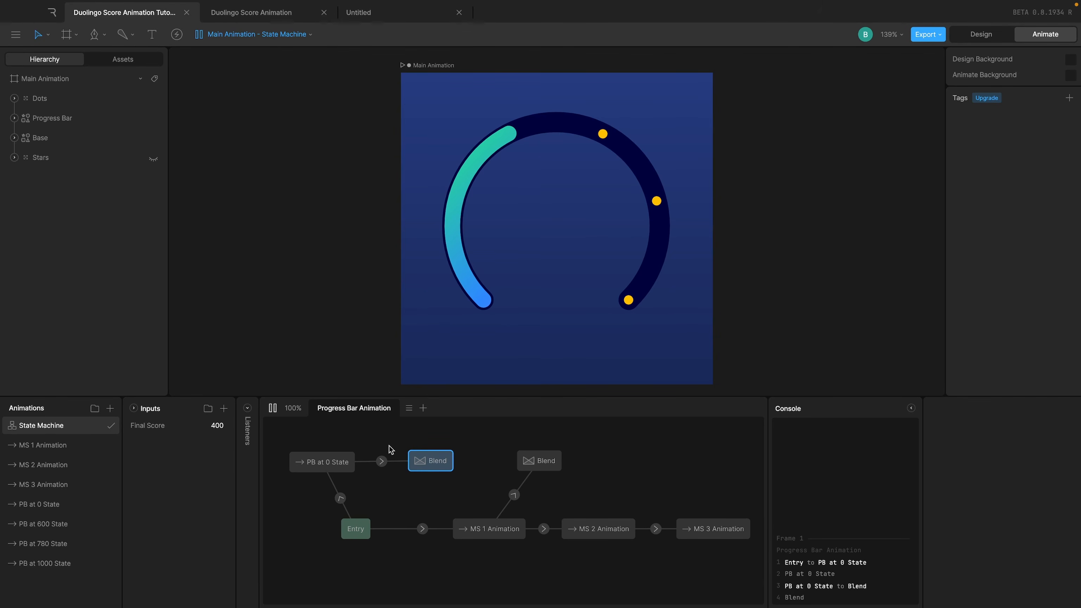
click(317, 469)
click(381, 461)
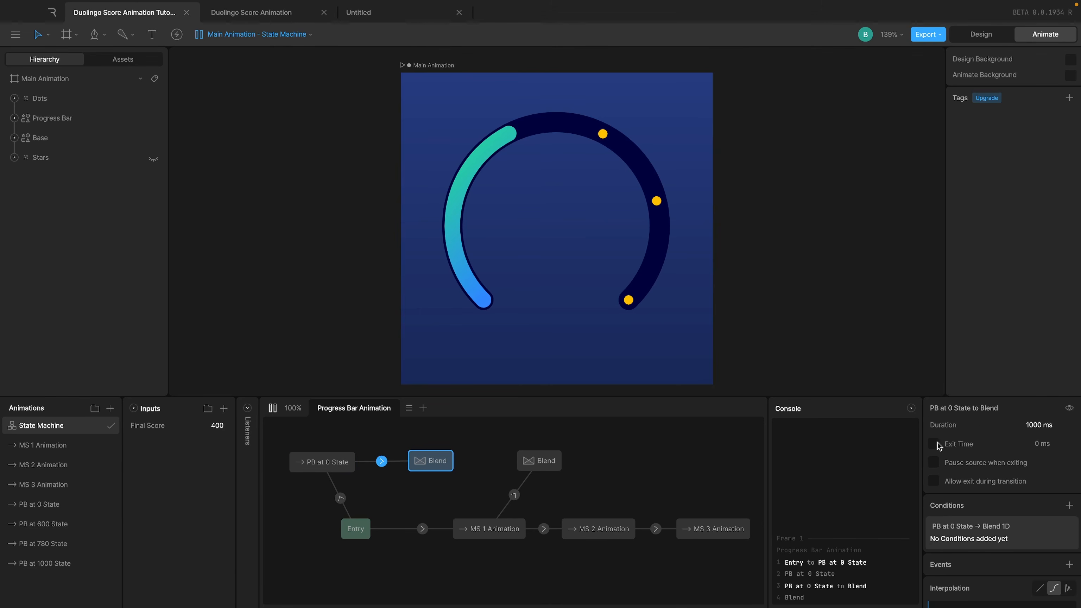
click(332, 470)
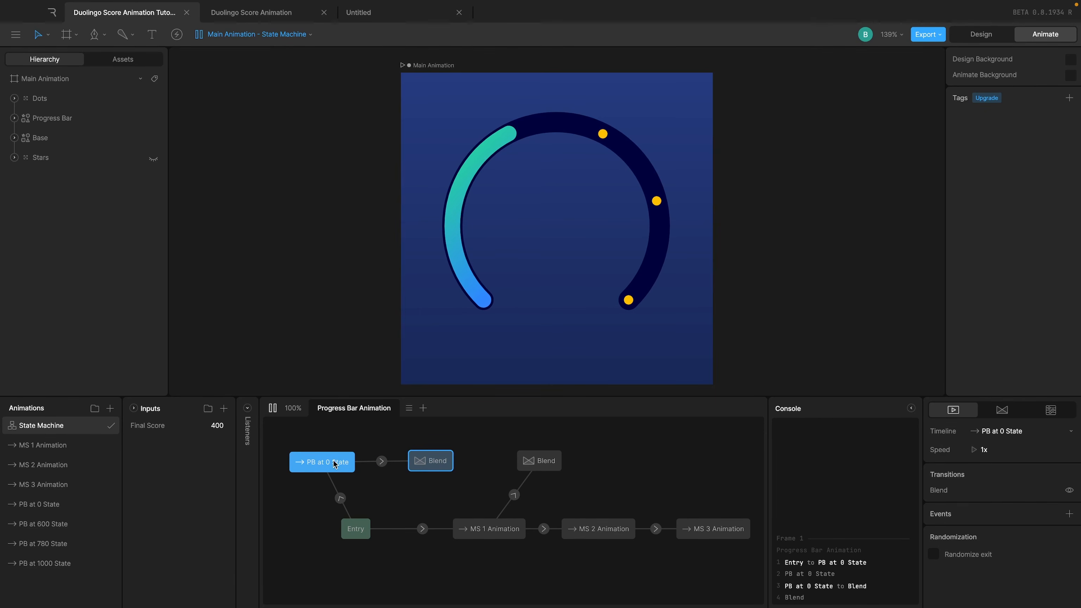
click(68, 509)
click(63, 426)
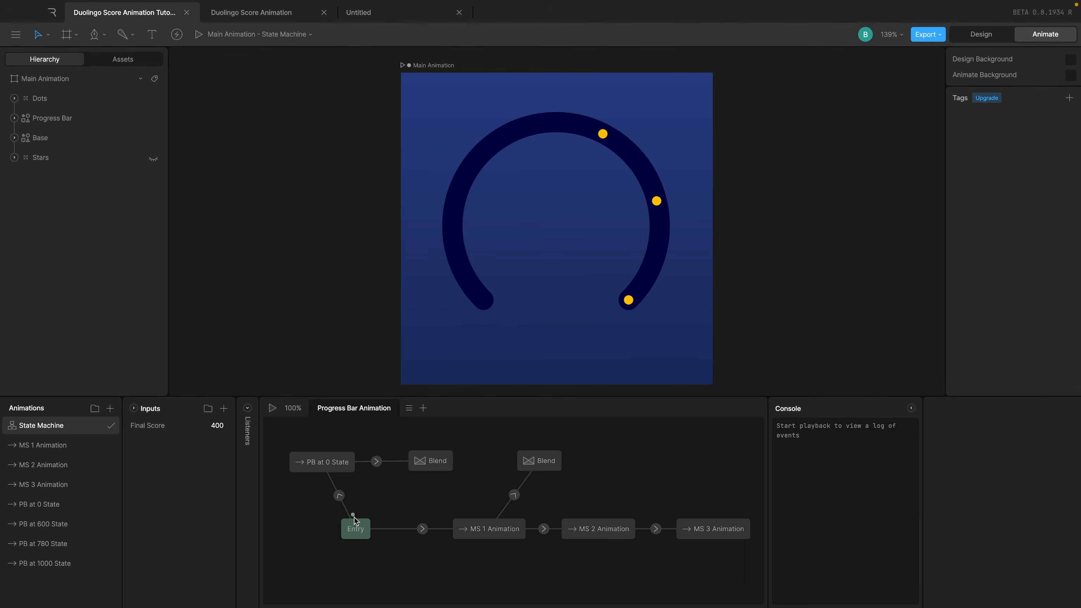
Step: Replay the state machine to trace the path from PB at 0 State to Blend in the console, and close the console
click(323, 468)
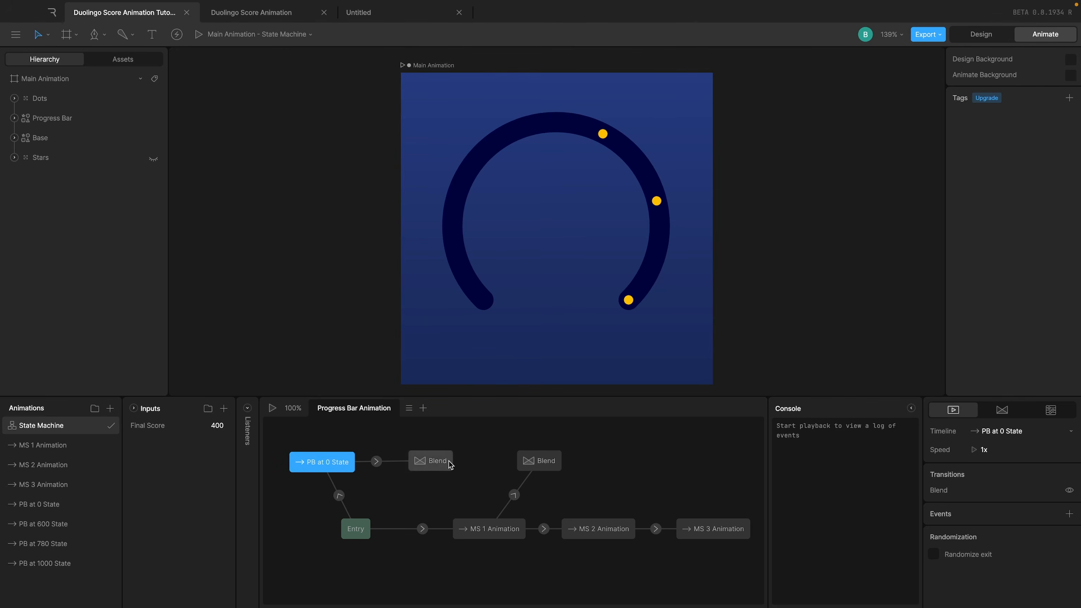
click(430, 461)
click(272, 408)
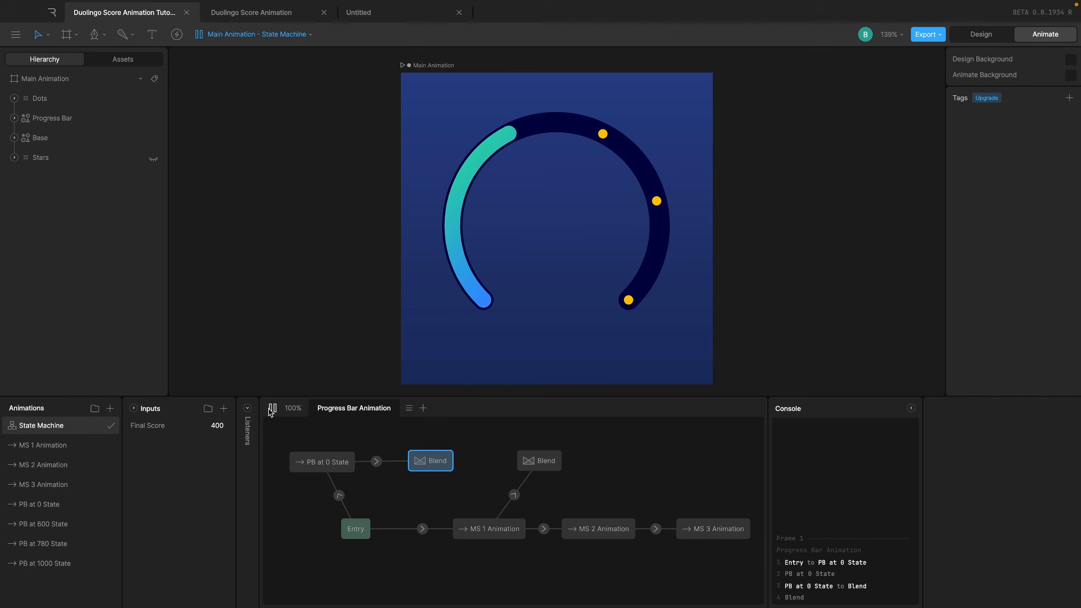
scroll(592, 468, right, 2)
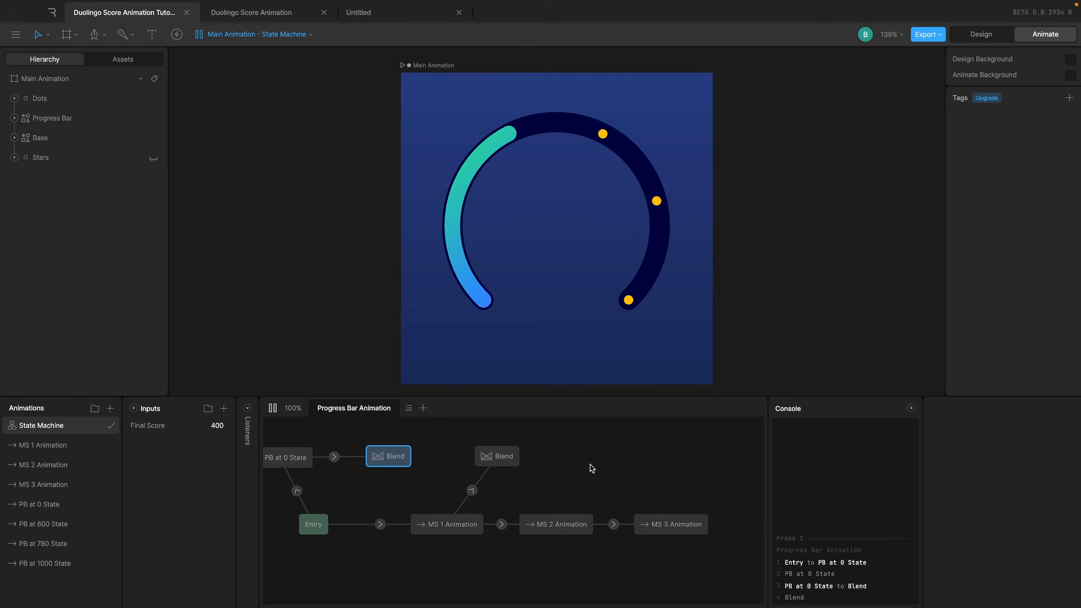
click(911, 408)
Step: Check the second Blend state's setup and add a third 1D blend state above MS 2 Animation
click(567, 521)
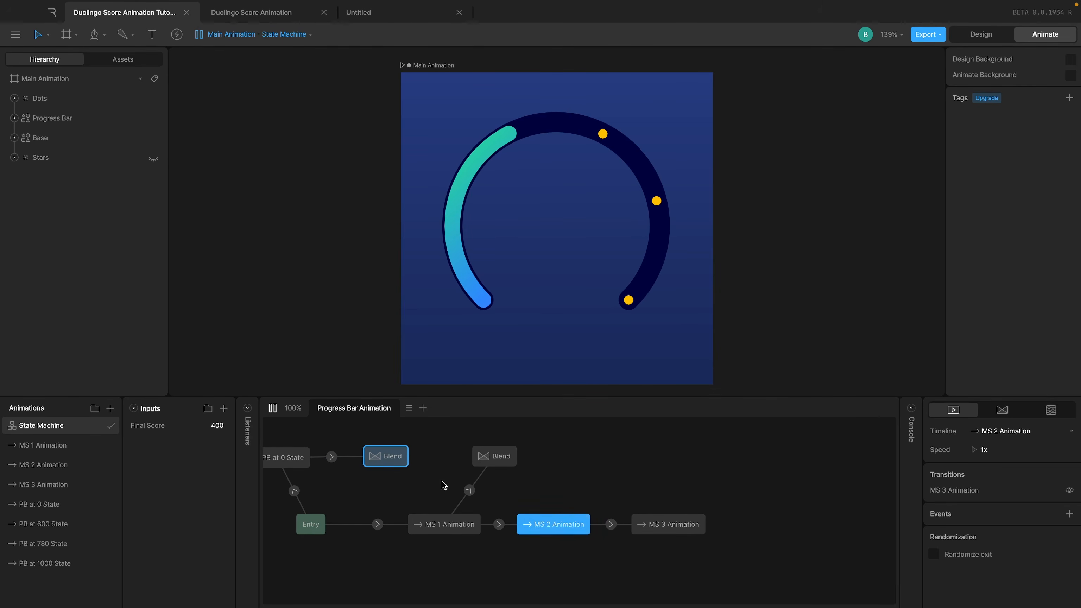
click(500, 457)
click(625, 459)
click(499, 458)
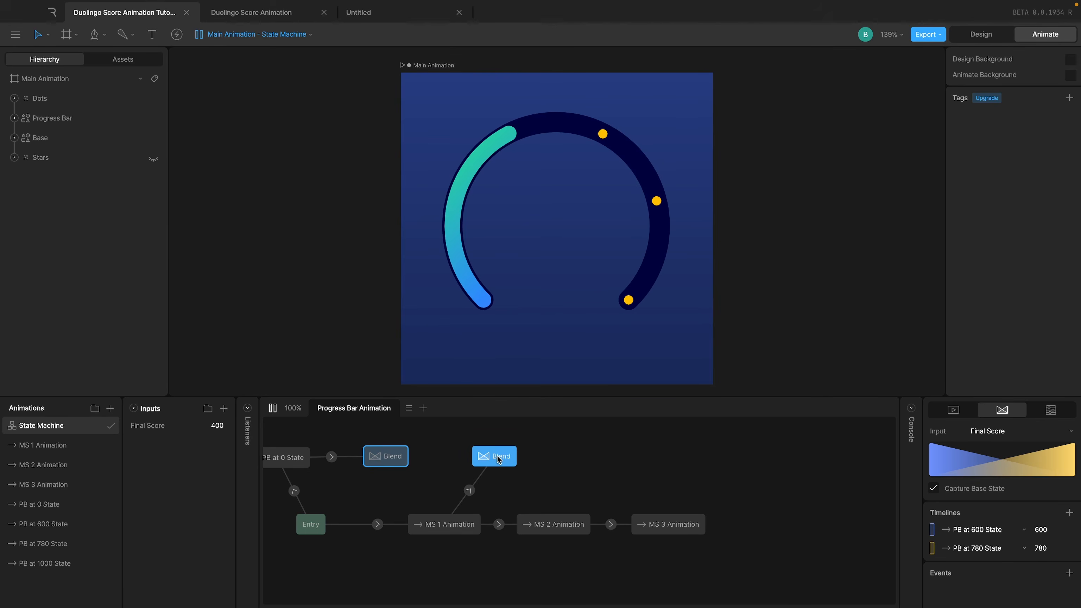
right_click(601, 462)
click(634, 471)
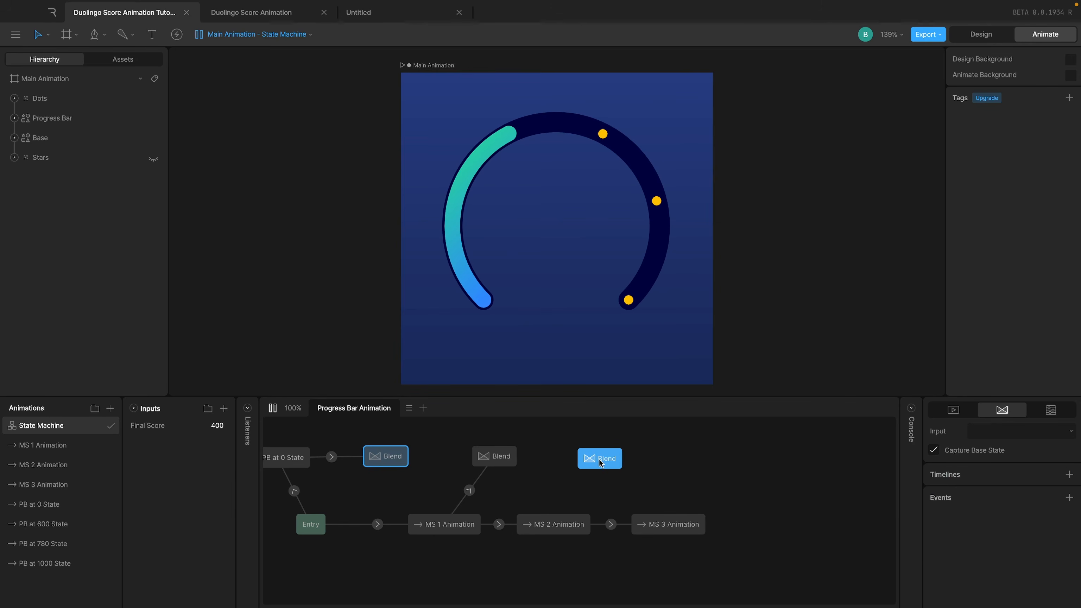
Step: Adjust the second Blend state's position in the row and connect MS 2 Animation to the third Blend state
click(551, 520)
scroll(405, 467, left, 3)
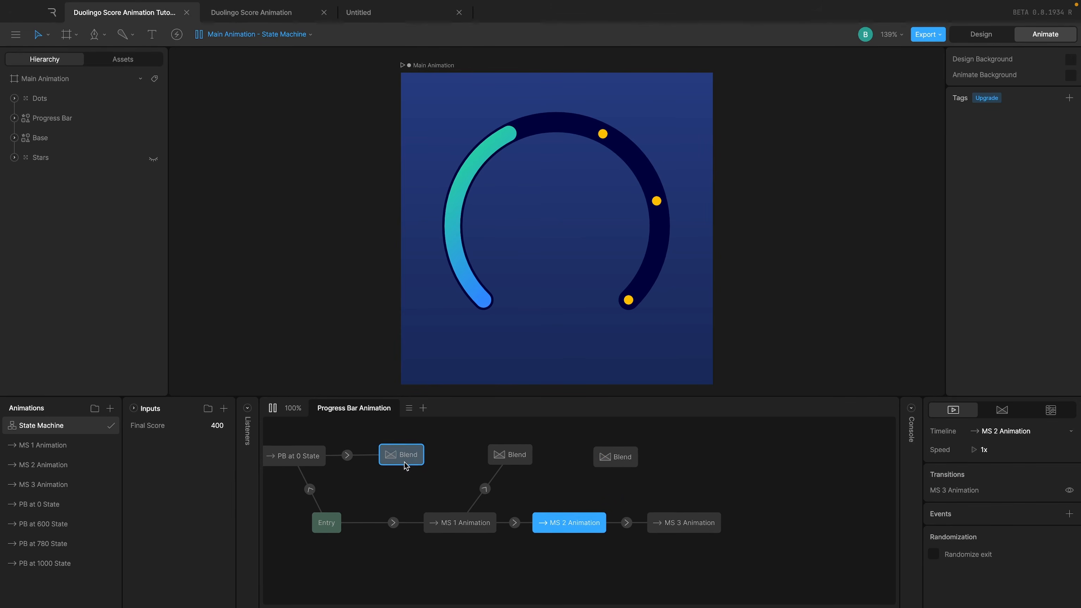
drag(560, 455, 546, 457)
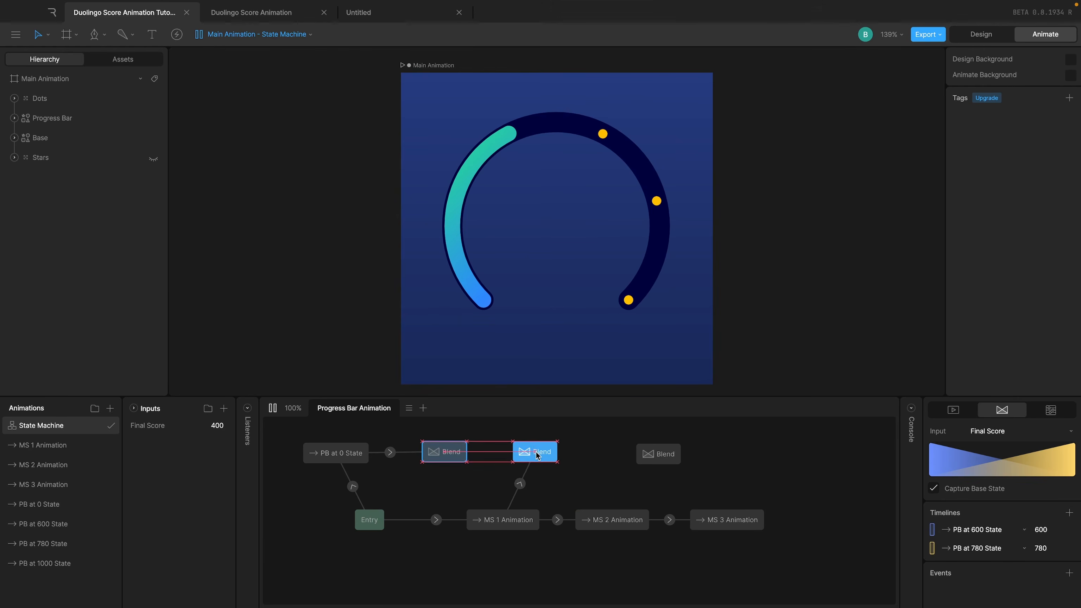
drag(612, 512, 657, 453)
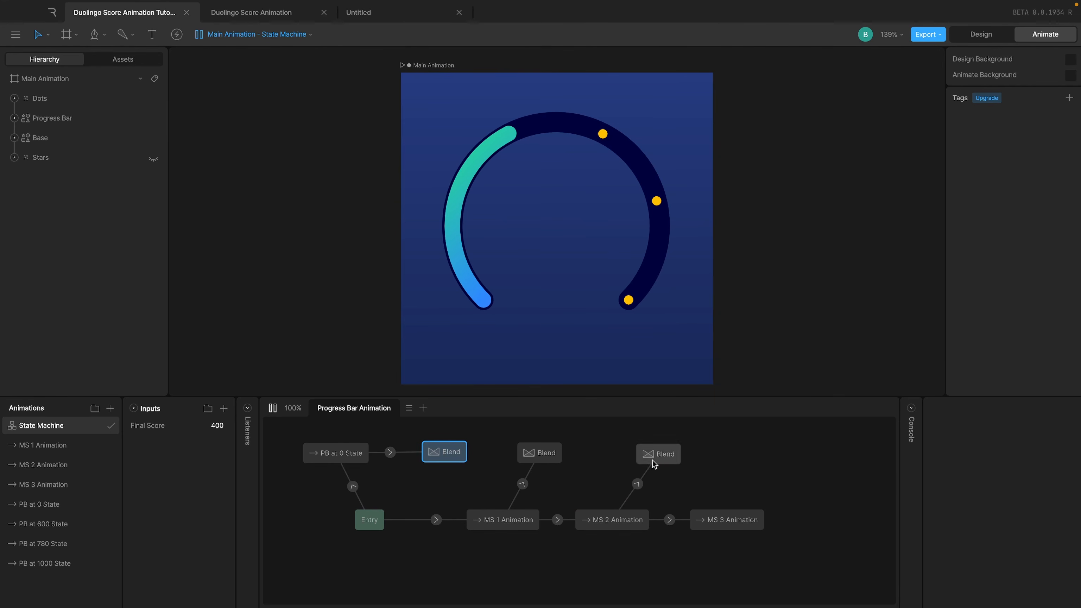
Step: Set the interpolation of the MS 2 Animation to Blend transition to cubic
click(637, 484)
scroll(1000, 558, down, 4)
scroll(999, 558, down, 1)
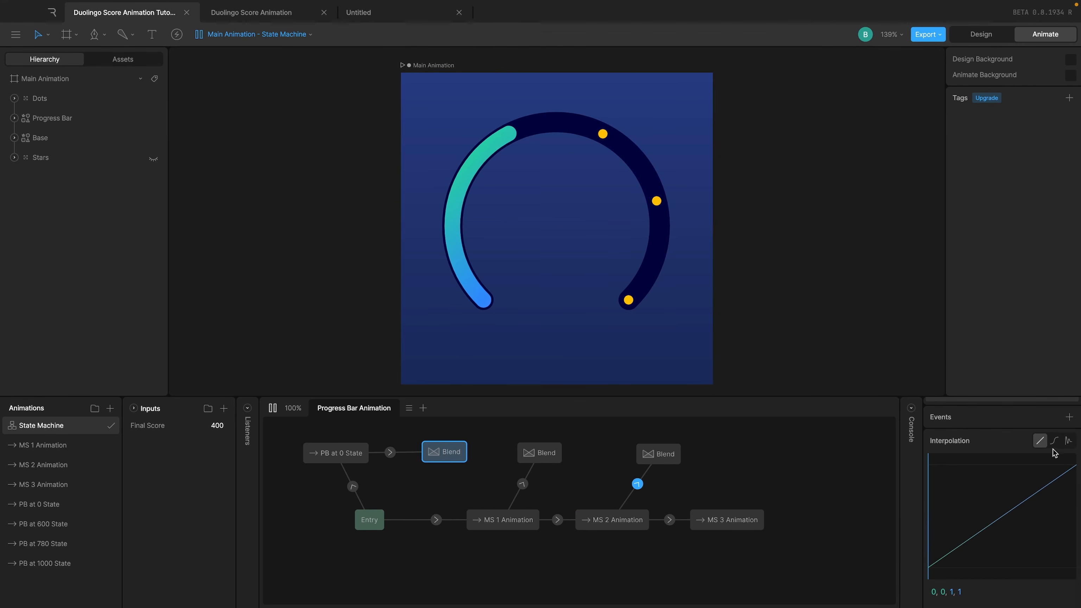
click(1054, 440)
scroll(988, 556, up, 5)
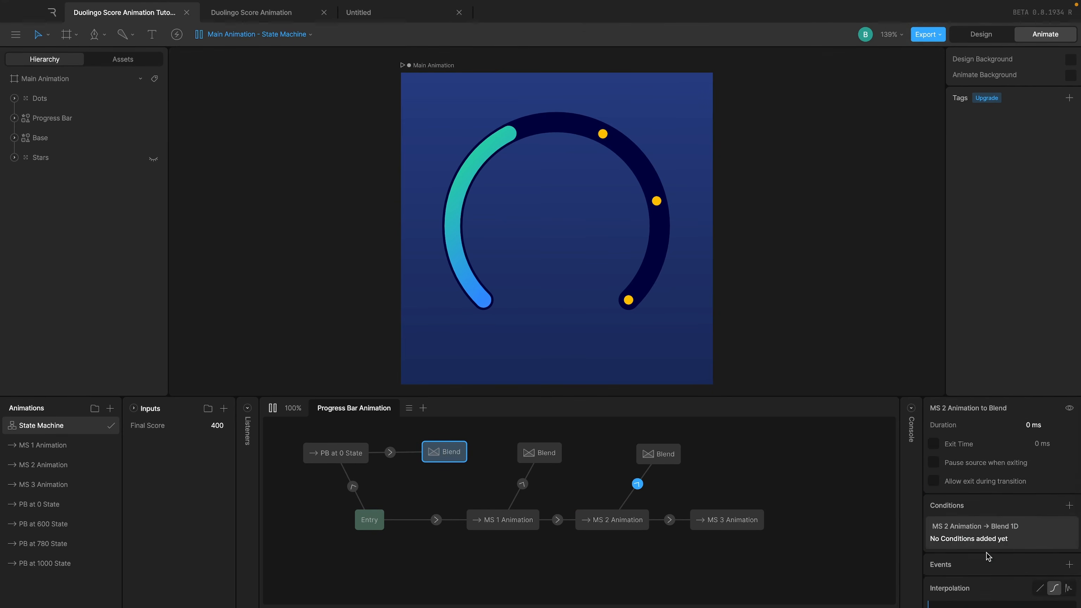
Step: Enable exit time at 100% for the MS 2 Animation to Blend transition and set its duration to 1000 ms
click(933, 443)
click(1042, 443)
click(1044, 425)
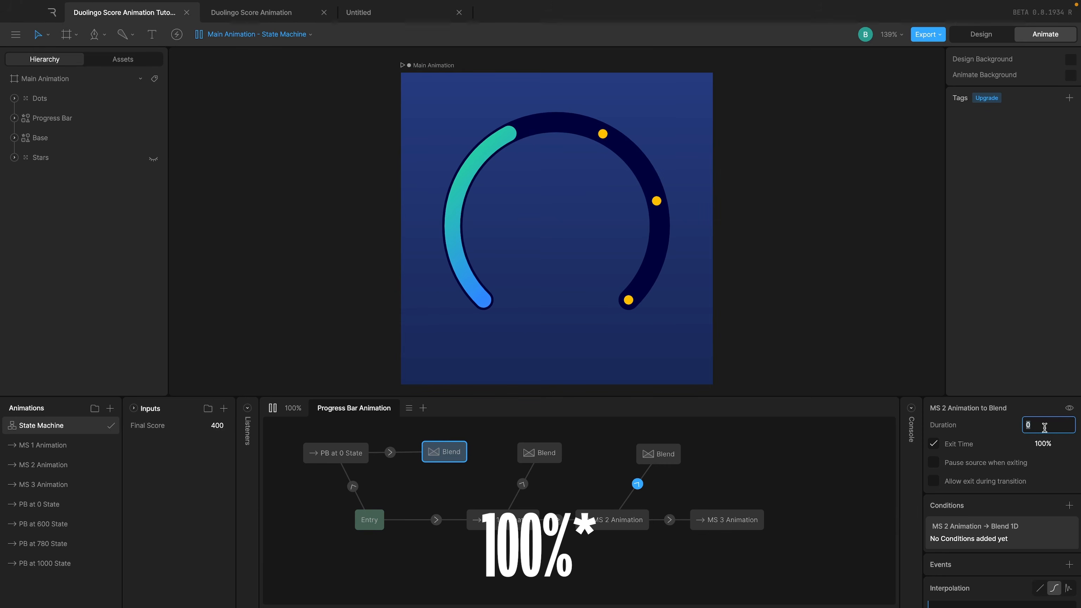
click(1045, 438)
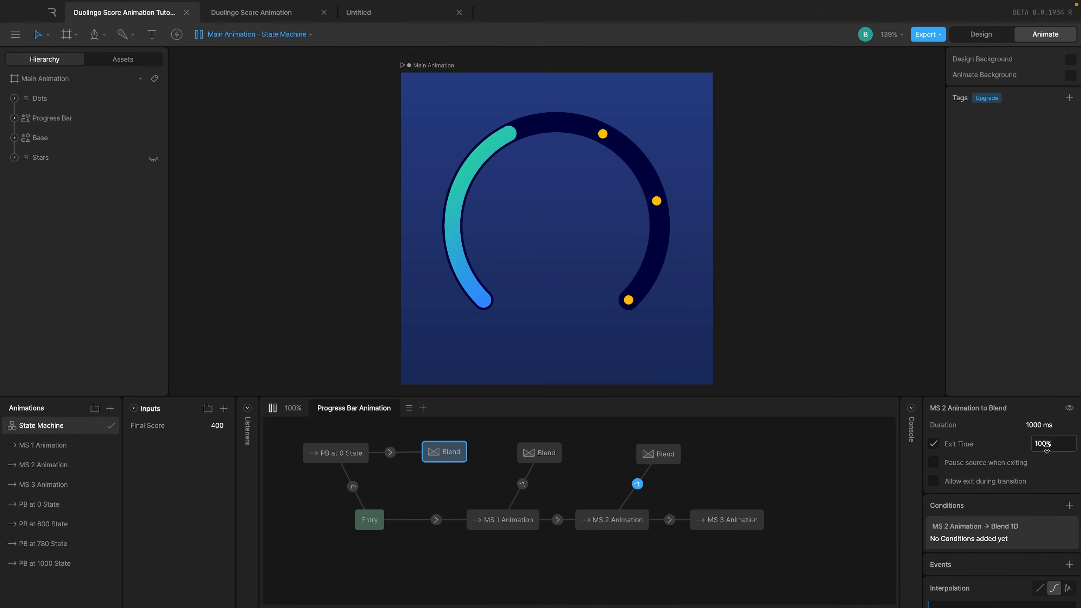
scroll(995, 513, down, 3)
scroll(996, 513, up, 2)
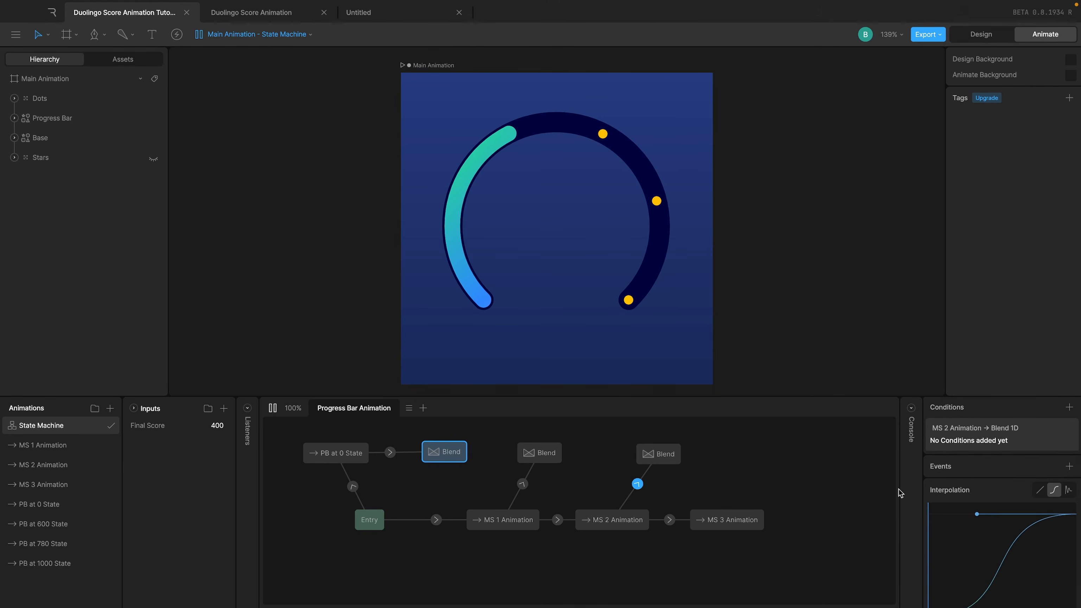
Step: Assign Final Score as the third Blend state's input and add PB at 780 State and PB at 1000 State as its timelines
click(659, 455)
click(1006, 430)
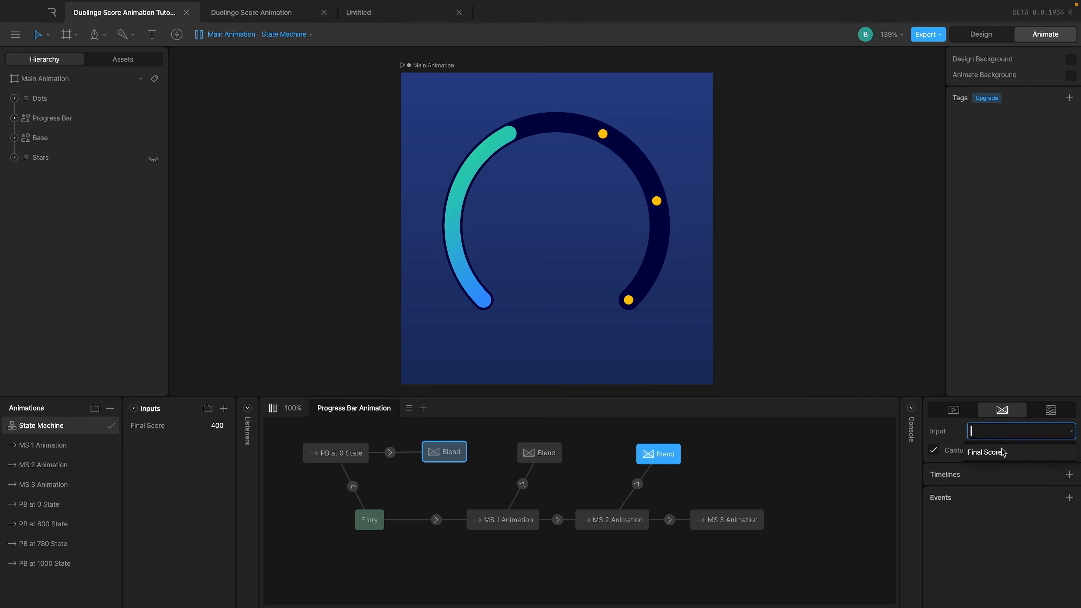
click(1004, 451)
click(1067, 473)
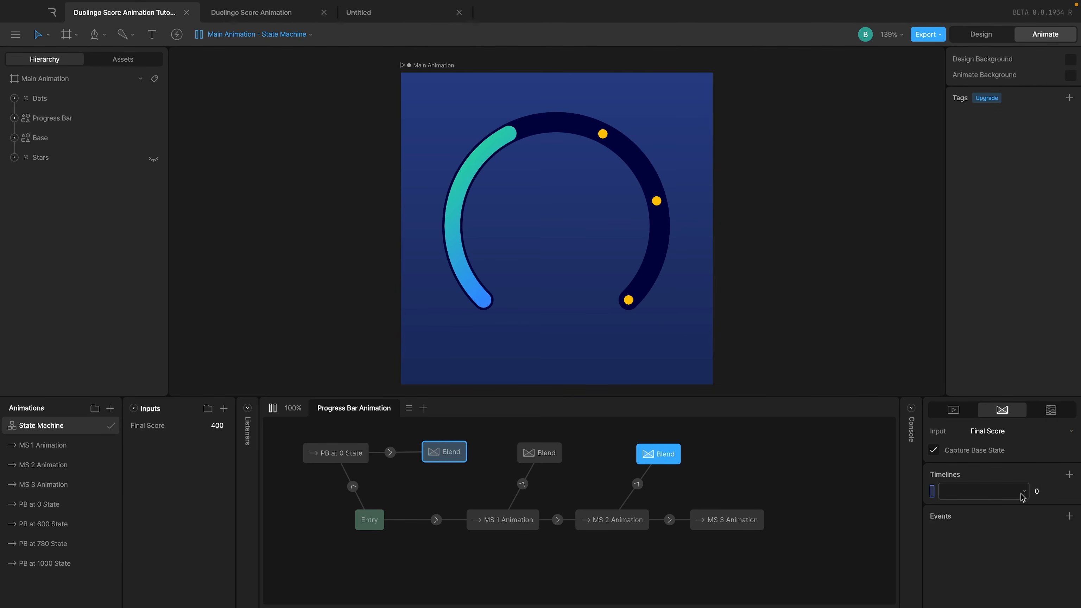
click(1067, 474)
click(987, 529)
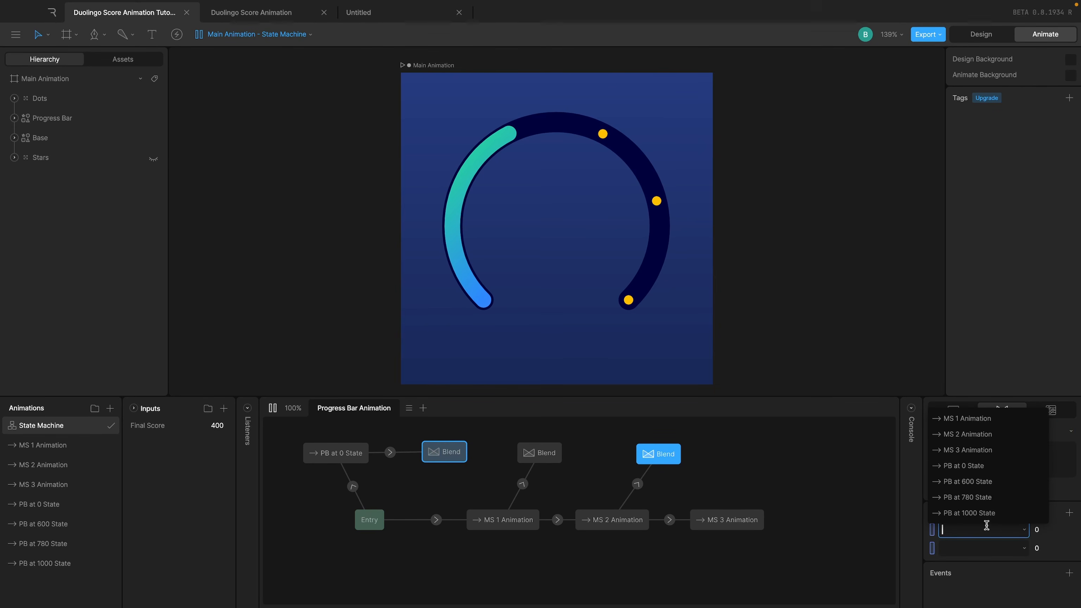
click(978, 498)
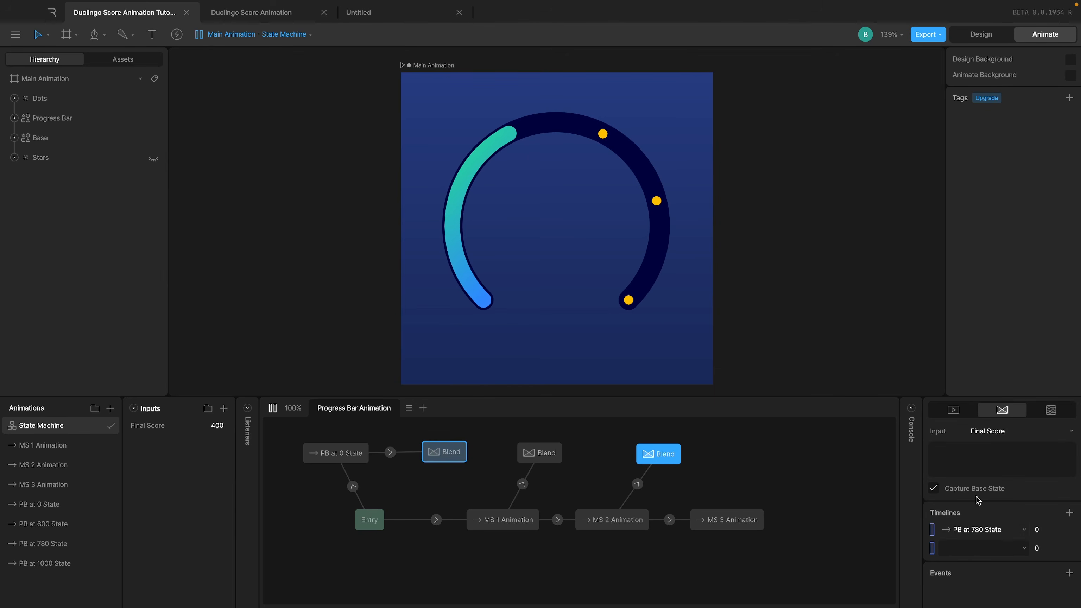
click(976, 551)
click(981, 531)
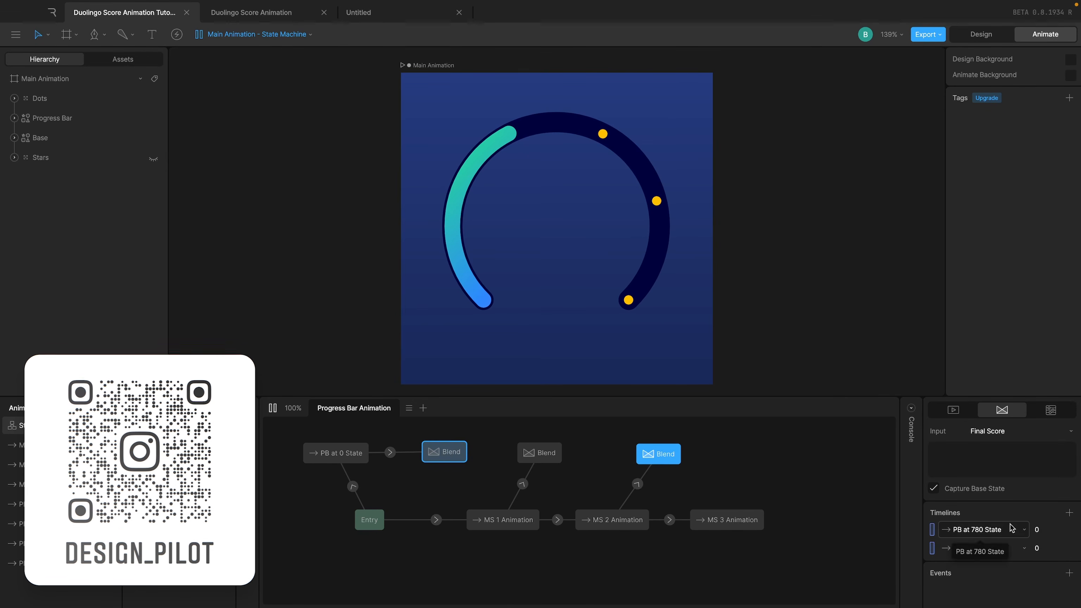
Step: Set the third Blend state's thresholds to 780 for PB at 780 State and 1000 for PB at 1000 State
click(1049, 529)
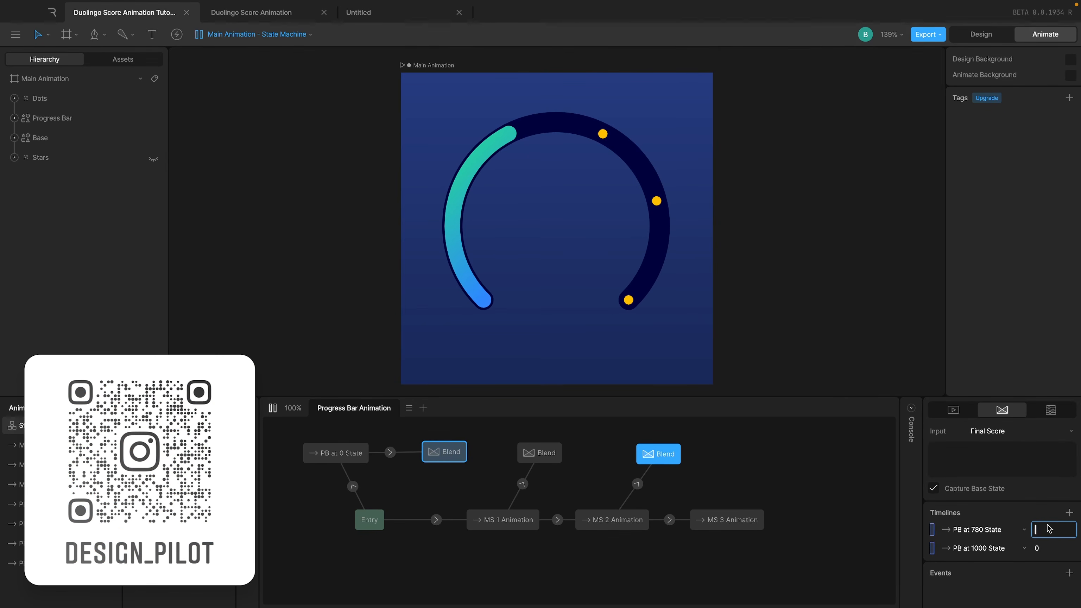
text(780)
click(1049, 549)
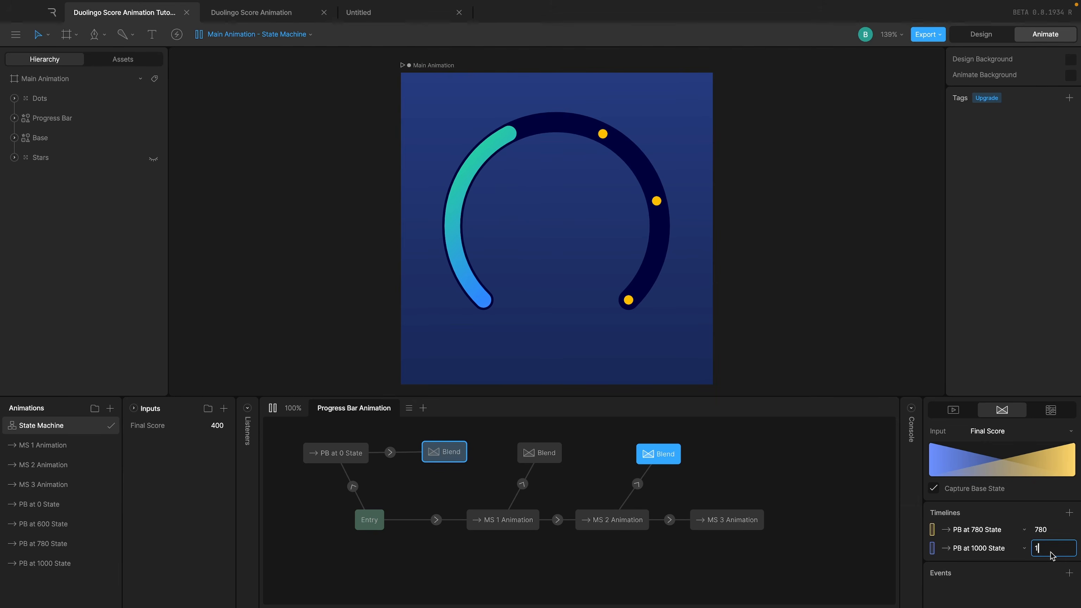
key(Return)
Step: Scrub Final Score up to 702 during playback, and restart the state machine to test it at 400
drag(219, 425, 227, 332)
drag(232, 400, 261, 389)
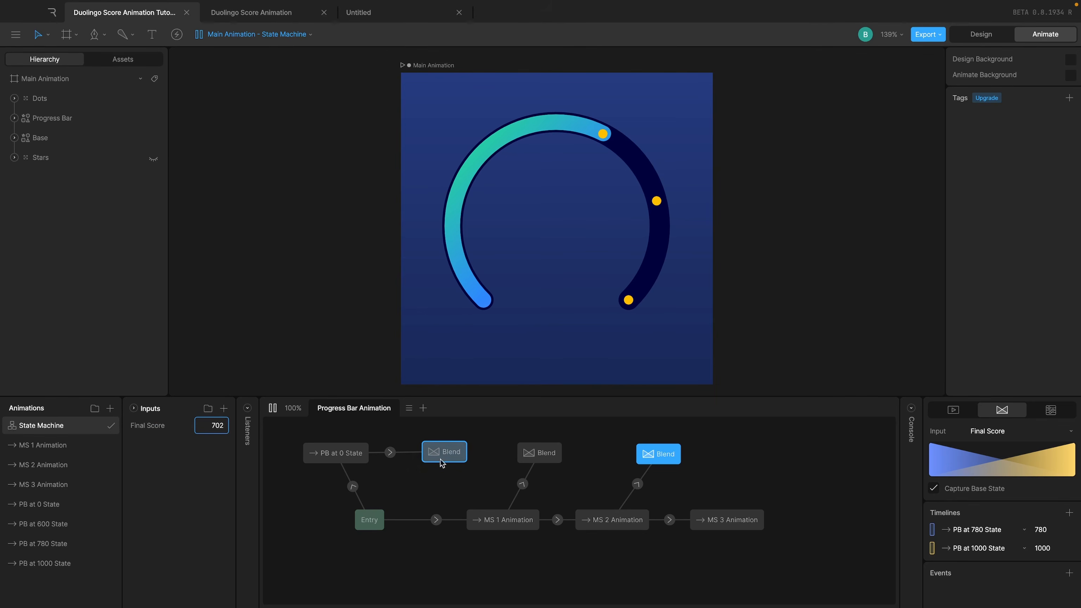
click(451, 486)
click(272, 408)
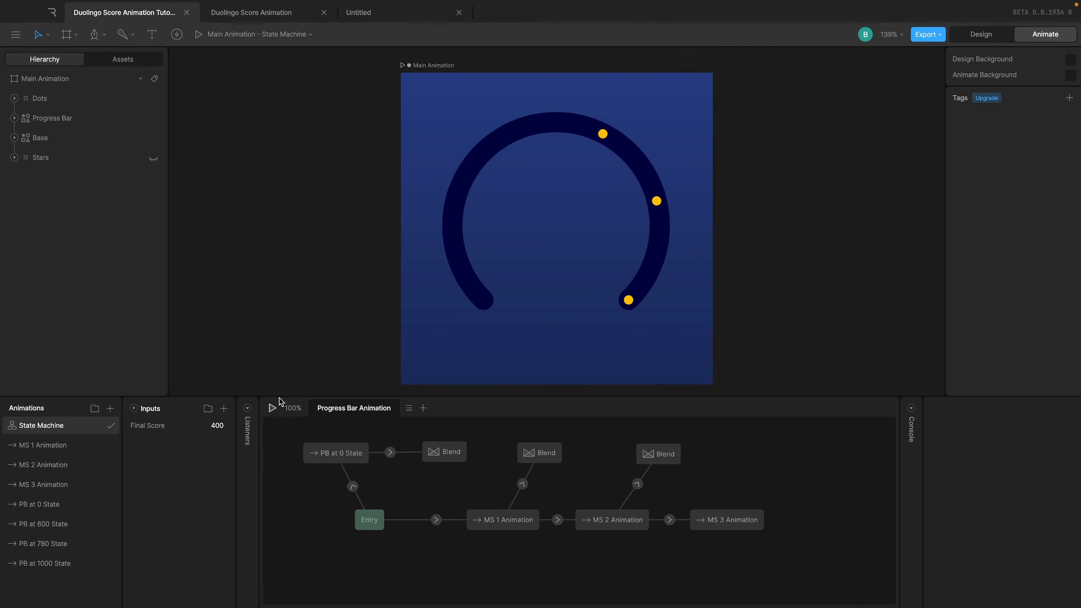
click(268, 409)
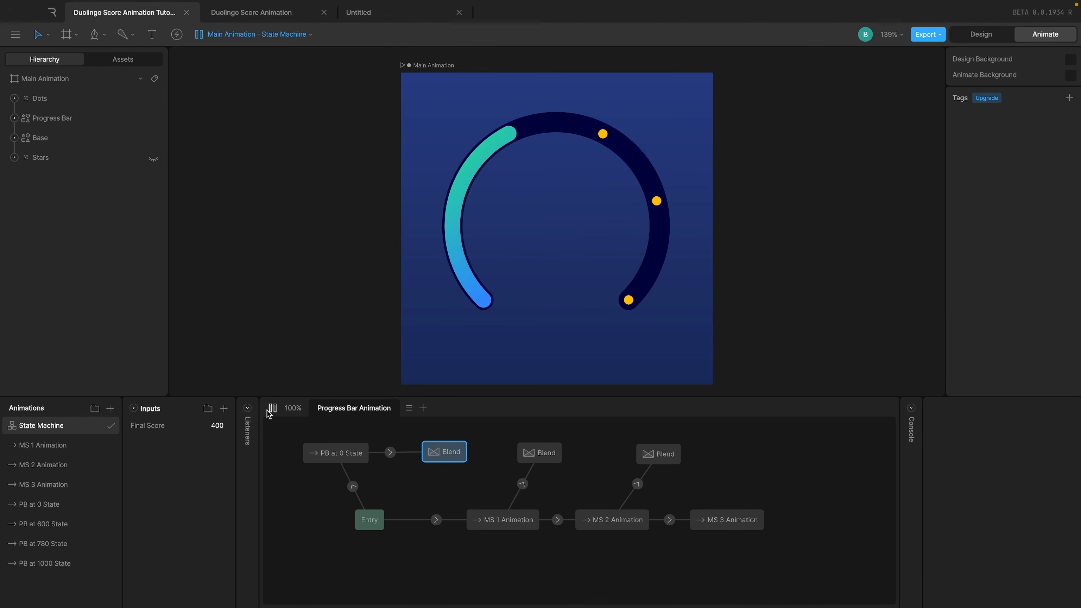
click(271, 408)
Step: Set Final Score to 600 and play the state machine to test the first milestone, stopping it when done
click(217, 425)
text(600)
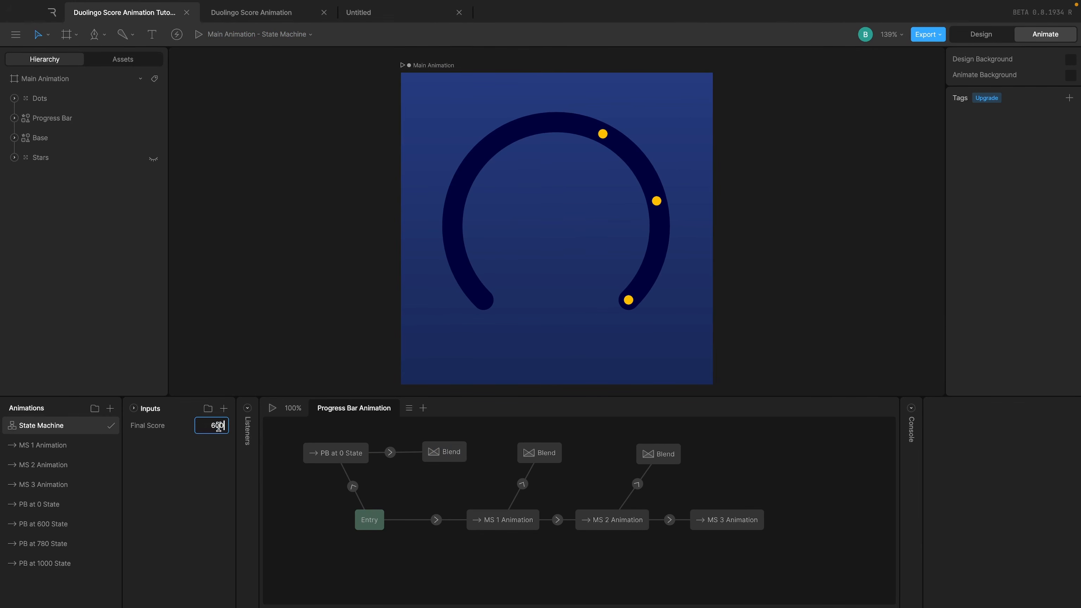
key(Return)
click(272, 408)
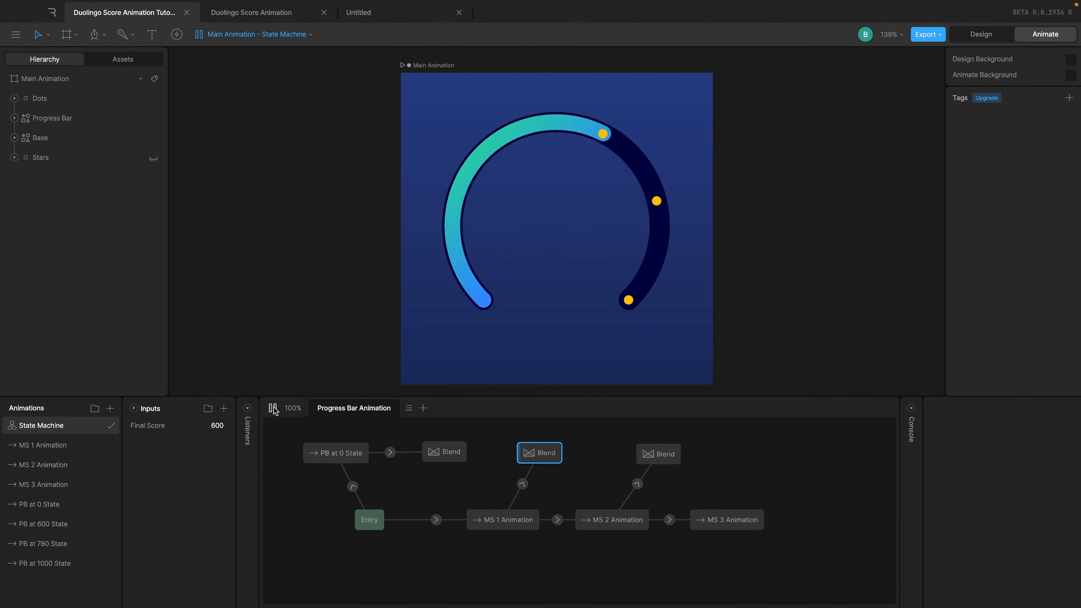
click(272, 409)
Step: Set Final Score to 650 and play the state machine to test the blend after MS 1 Animation
click(217, 425)
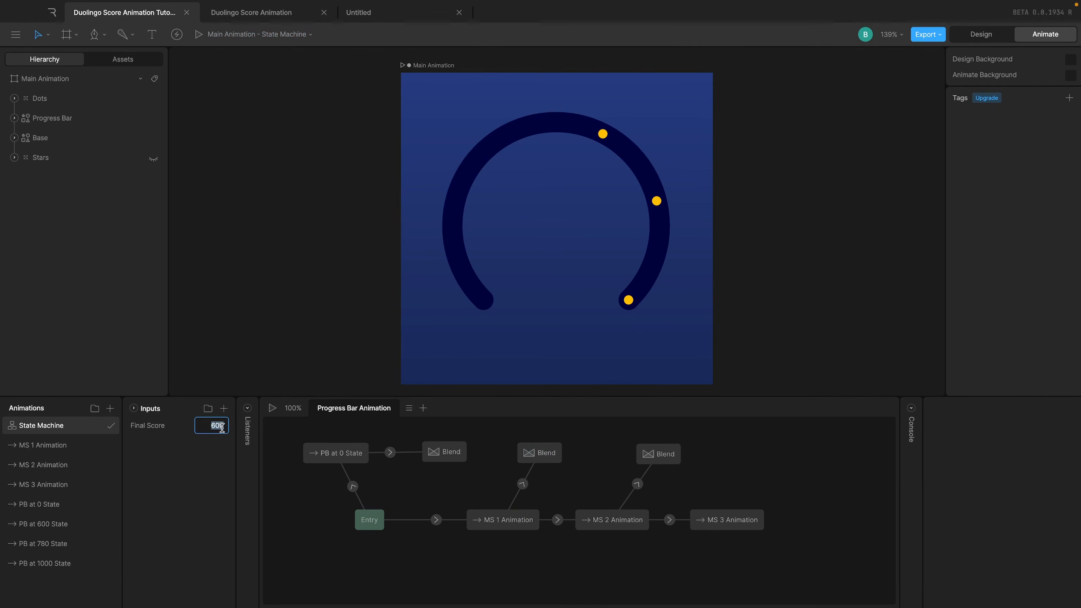
key(BackSpace)
text(650)
key(Return)
click(273, 407)
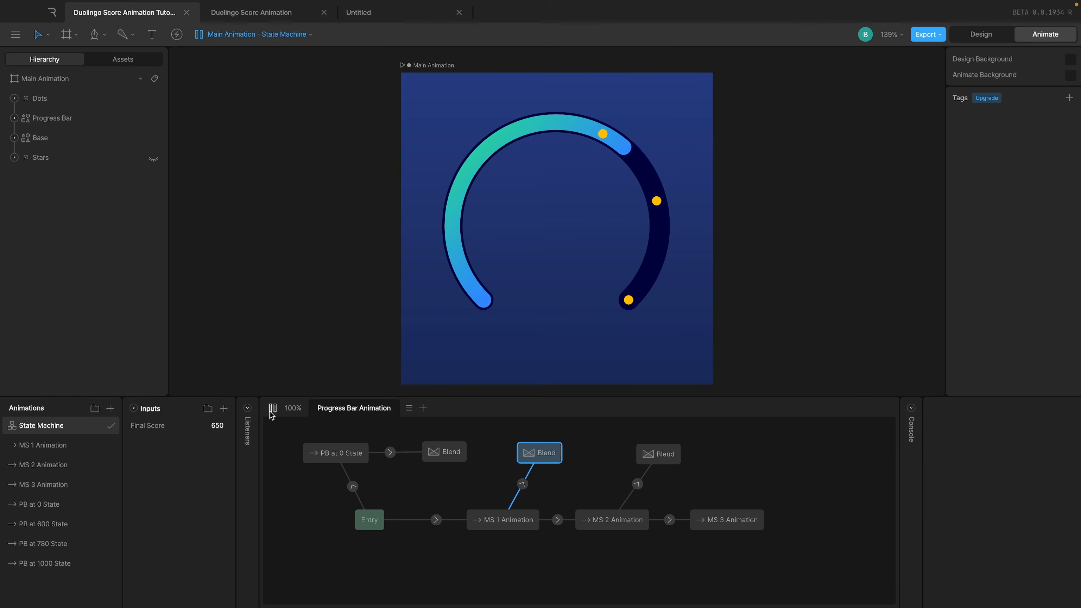
Step: Set Final Score to 780 and replay the state machine to test the second milestone
click(272, 407)
click(216, 425)
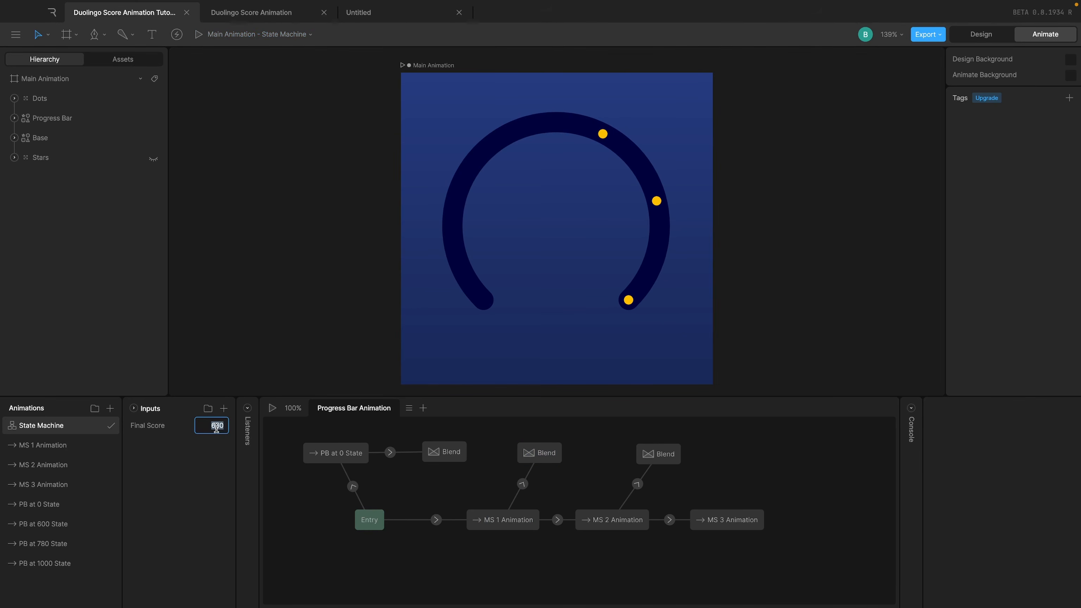
text(780)
key(Return)
click(273, 408)
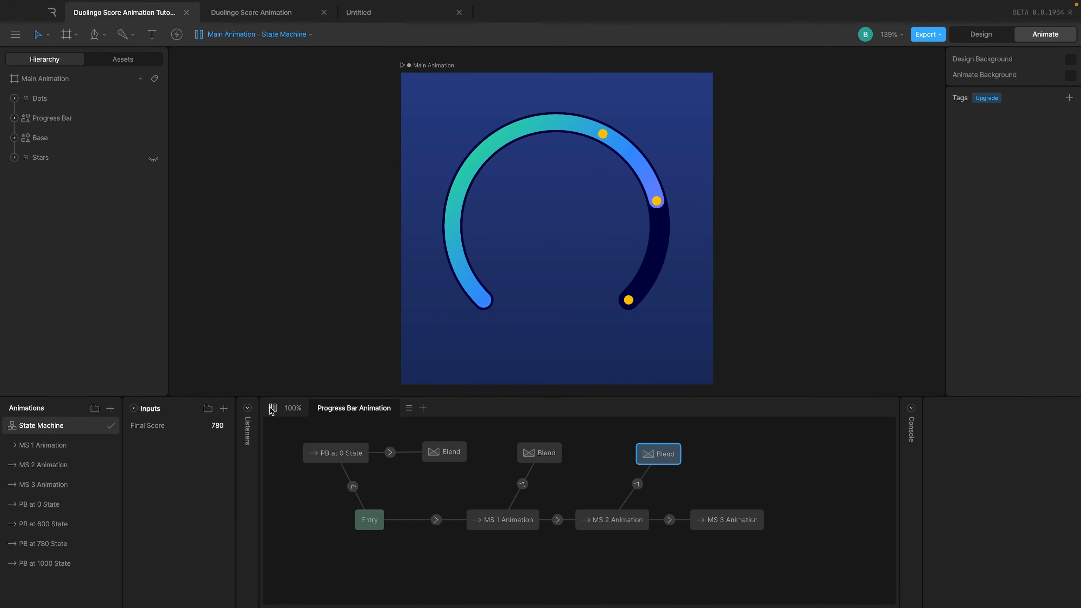
Step: Replay the state machine with Final Score at 900 and inspect the transitions from MS 2 Animation to MS 3 Animation and to the third Blend
click(272, 408)
click(218, 424)
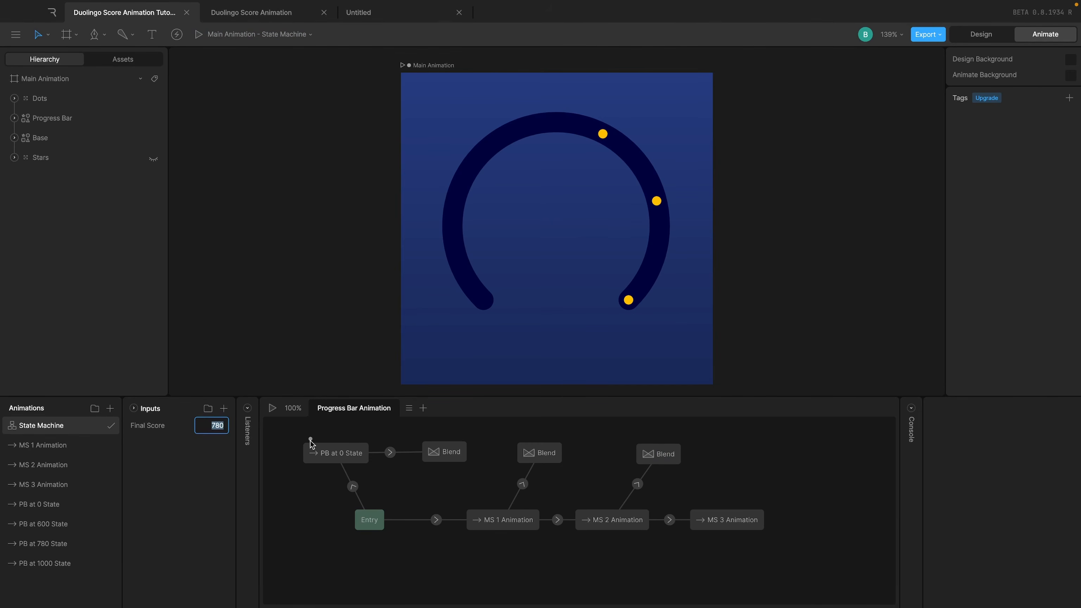
text(900)
key(Return)
click(273, 408)
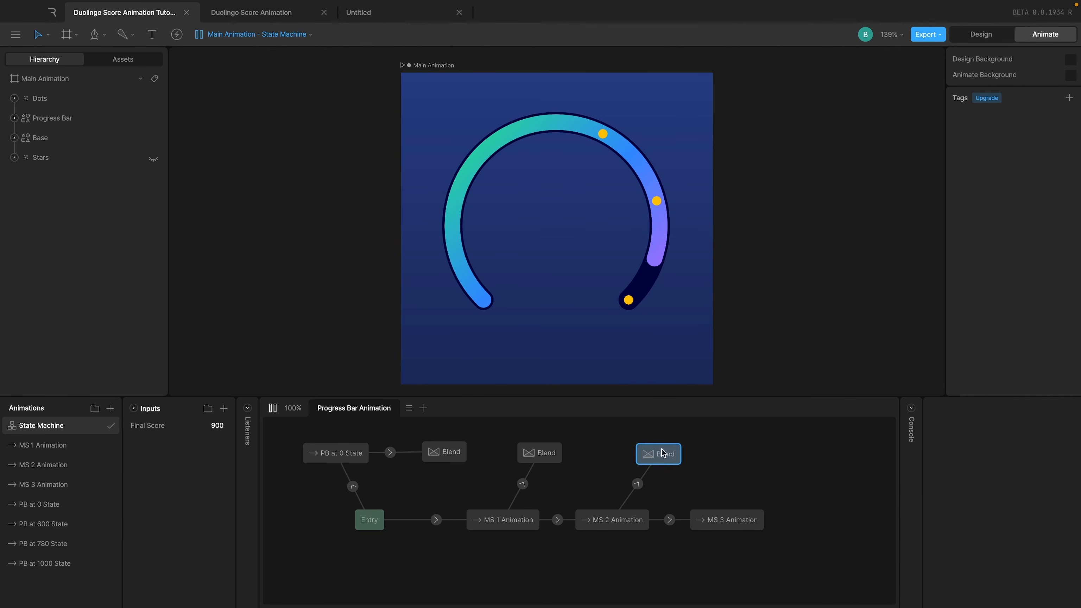
click(670, 520)
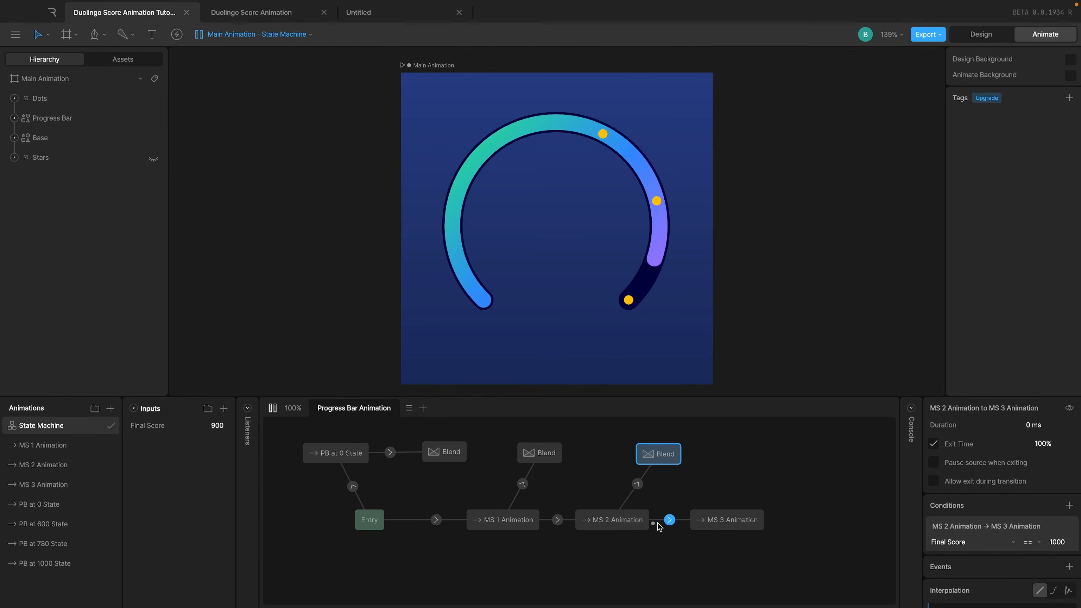
click(638, 484)
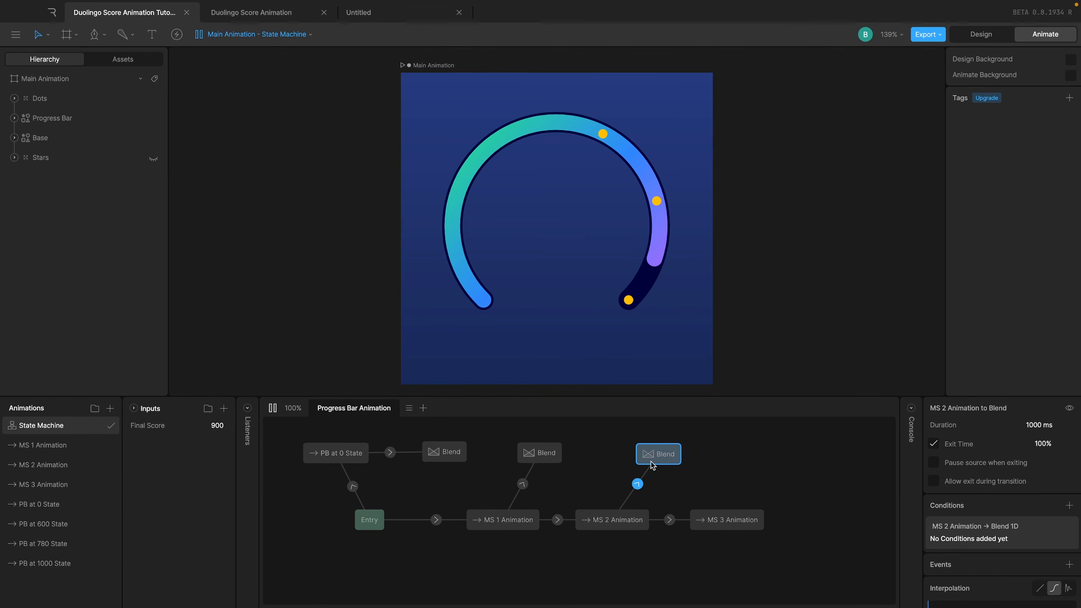